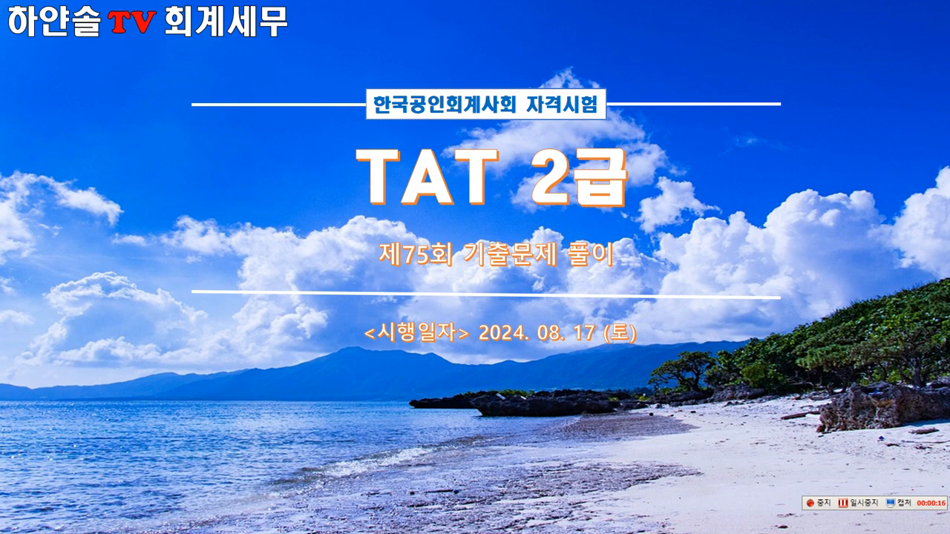
# Step: End the slideshow, launch the TAT2 application from the 제75회 TAT 2급_BX3 folder, and minimize the open folder windows
pyautogui.press('Escape')
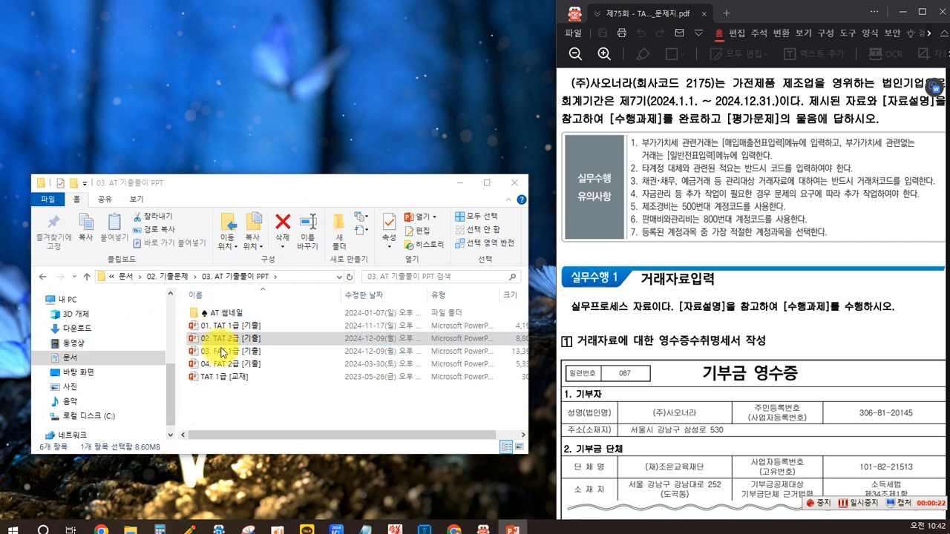
pyautogui.click(294, 198)
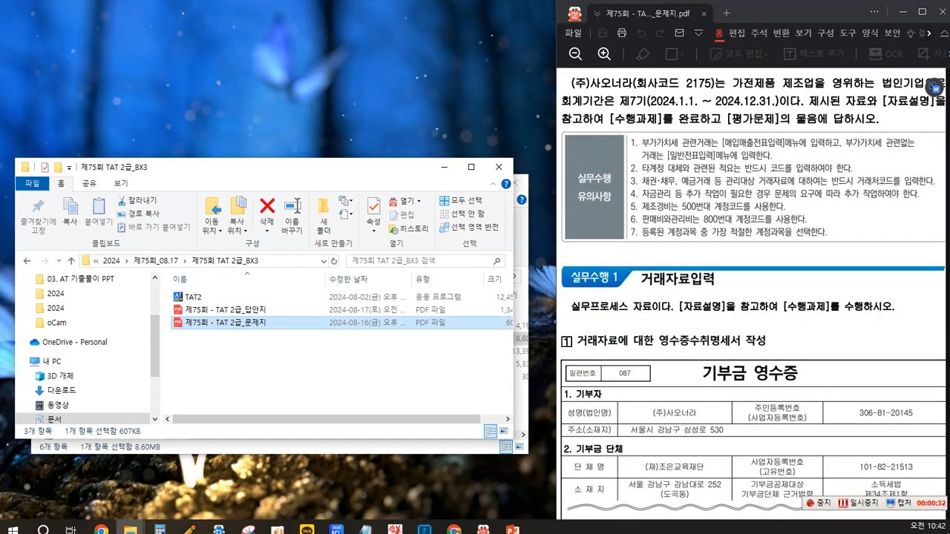
pyautogui.click(181, 299)
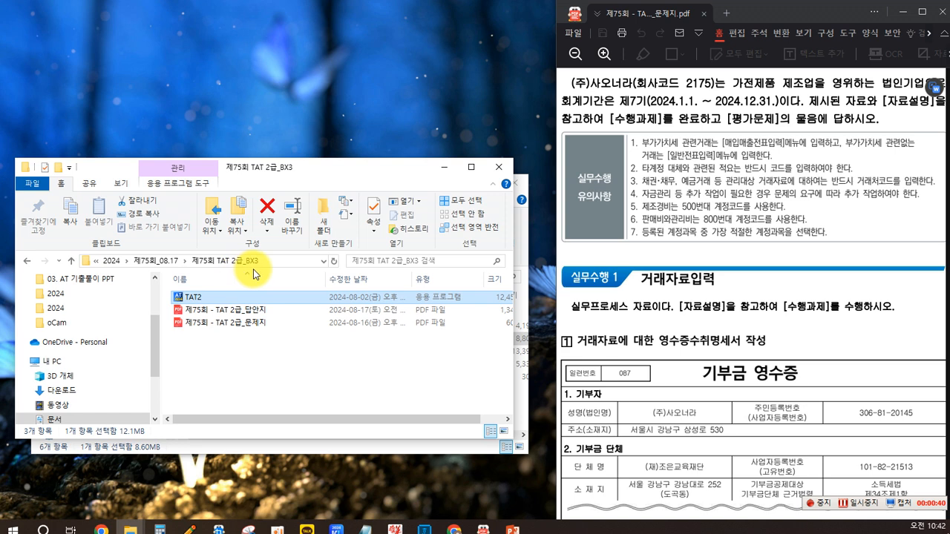
pyautogui.doubleClick(183, 297)
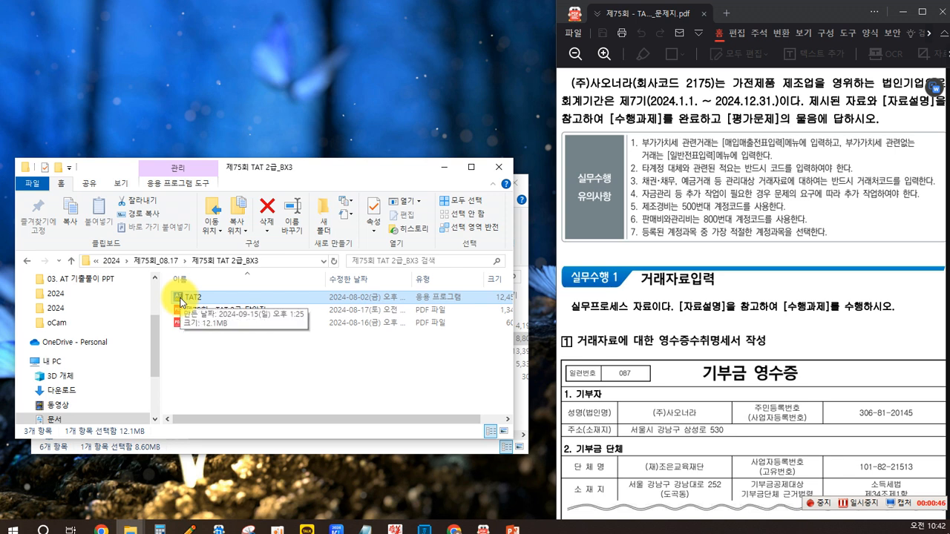
pyautogui.doubleClick(182, 298)
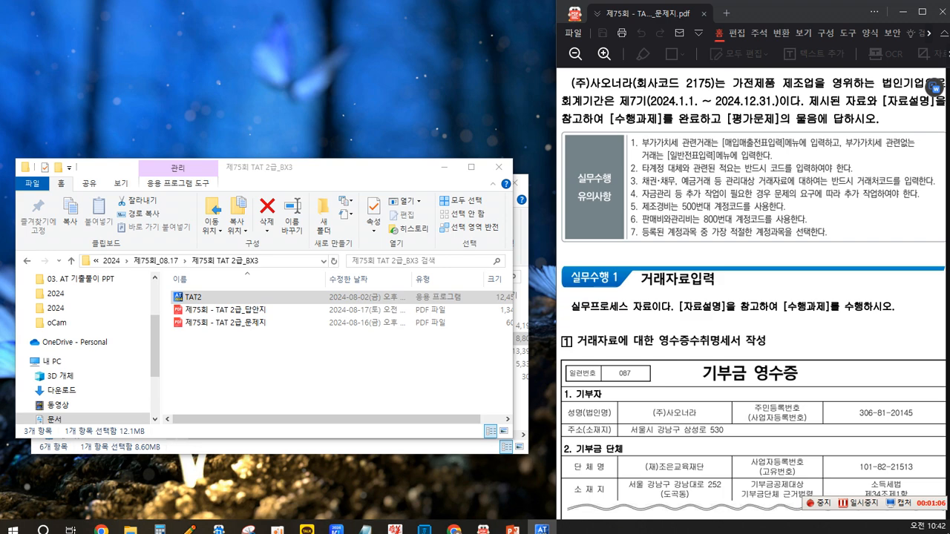
pyautogui.click(444, 167)
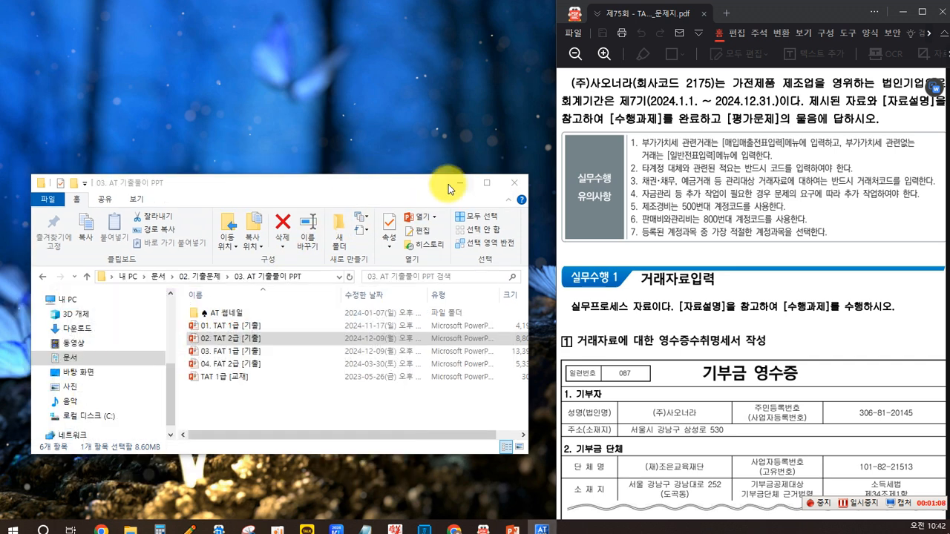
pyautogui.click(456, 186)
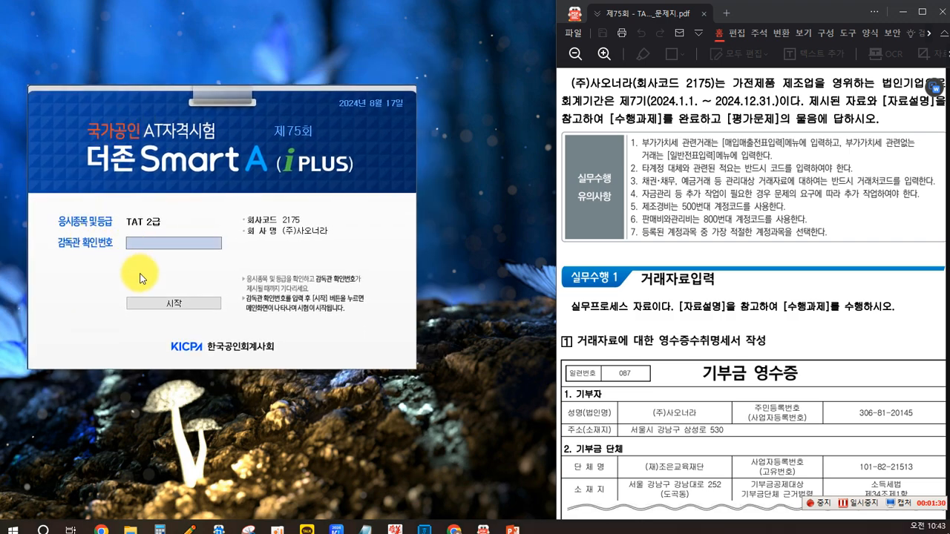
# Step: Enter the supervisor confirmation number (감독관 확인번호) and start the TAT 2급 exam
pyautogui.write('bx')
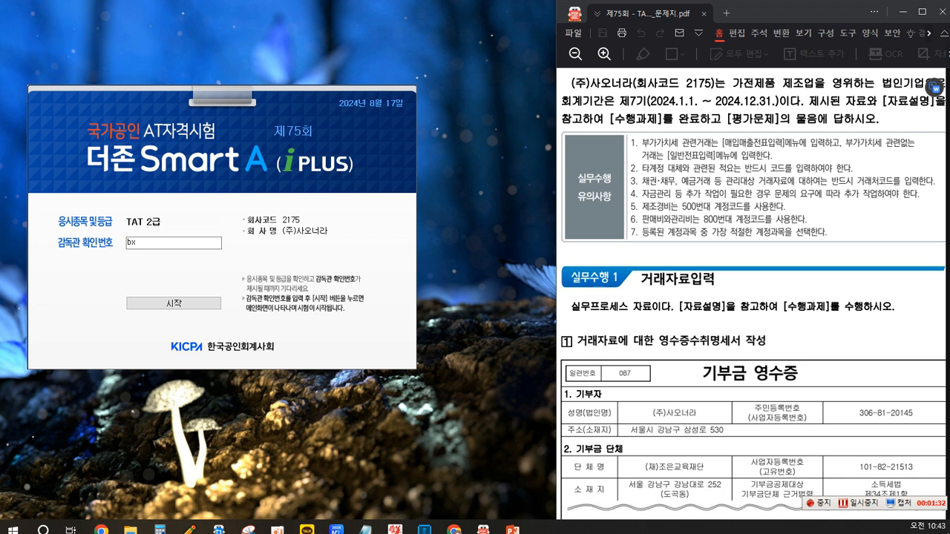
pyautogui.write('3')
pyautogui.click(166, 308)
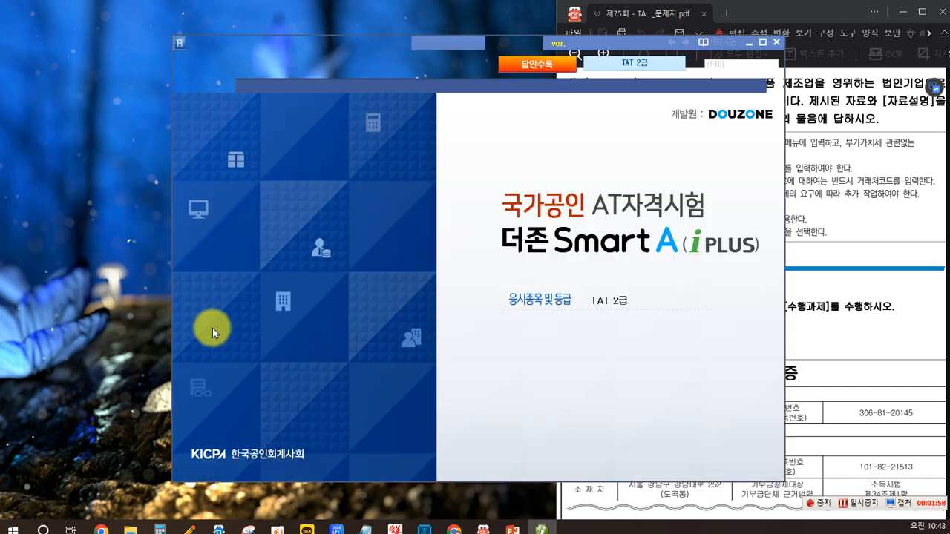
# Step: Reposition the exam program window beside the question sheet and display its full menu list (전체메뉴)
pyautogui.moveTo(446, 50); pyautogui.dragTo(276, 42)
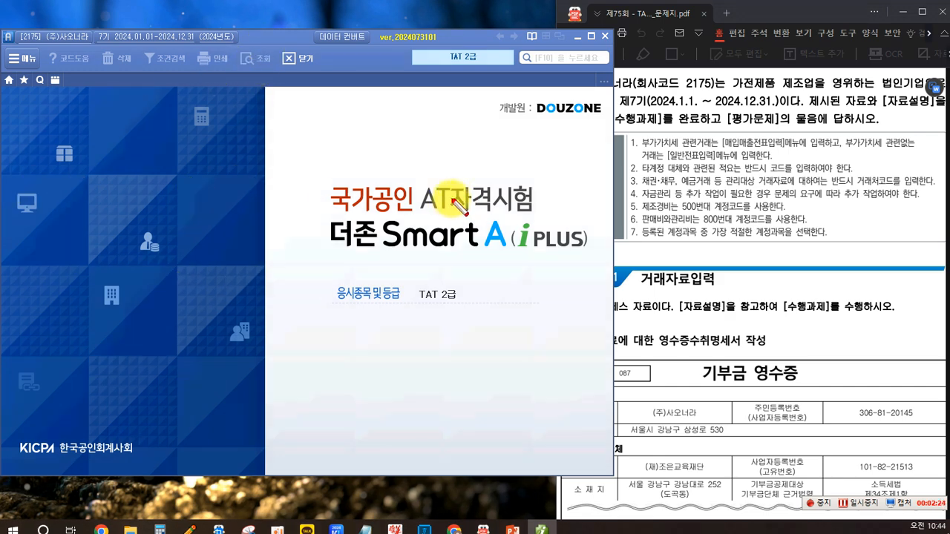
pyautogui.click(615, 216)
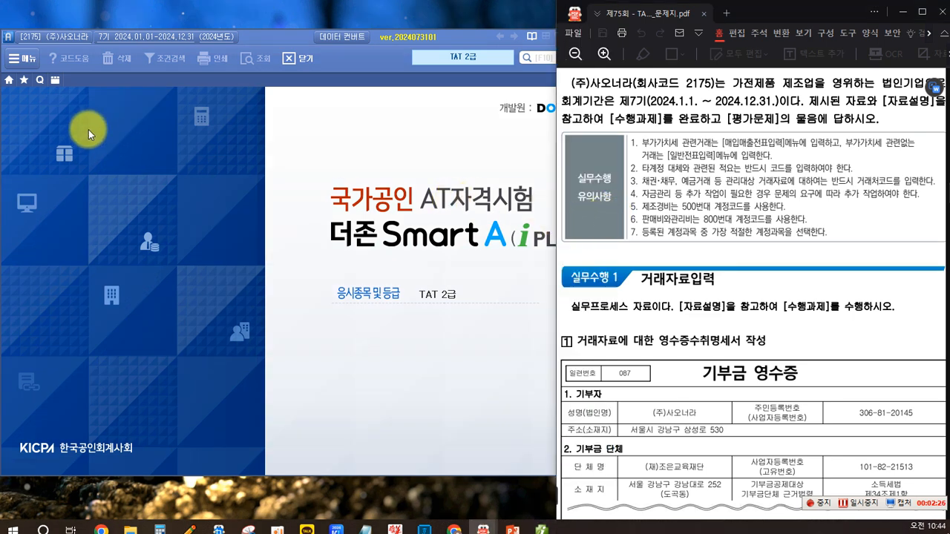
pyautogui.click(55, 81)
pyautogui.click(55, 82)
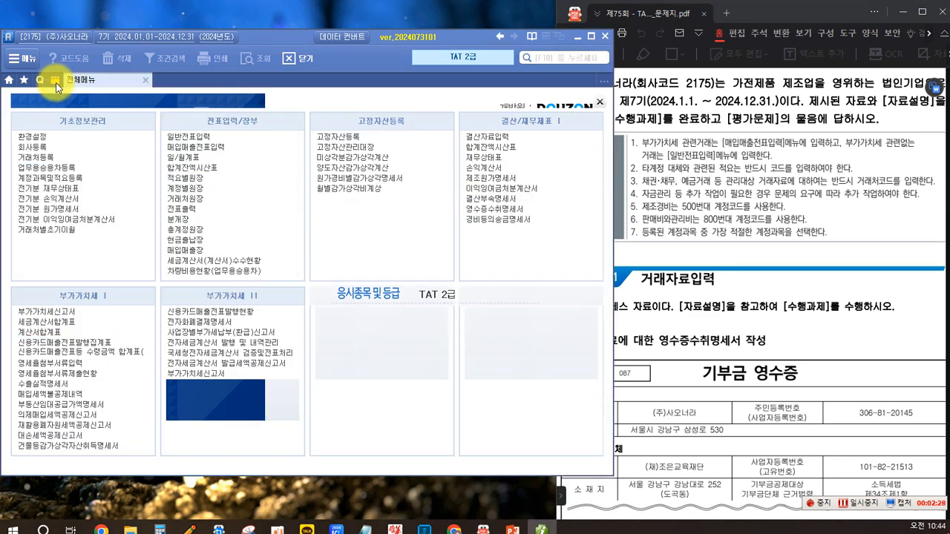
# Step: Mark the company name, the 가전제품 제조업 business type and the 법인 status in the question sheet's introduction
pyautogui.click(668, 175)
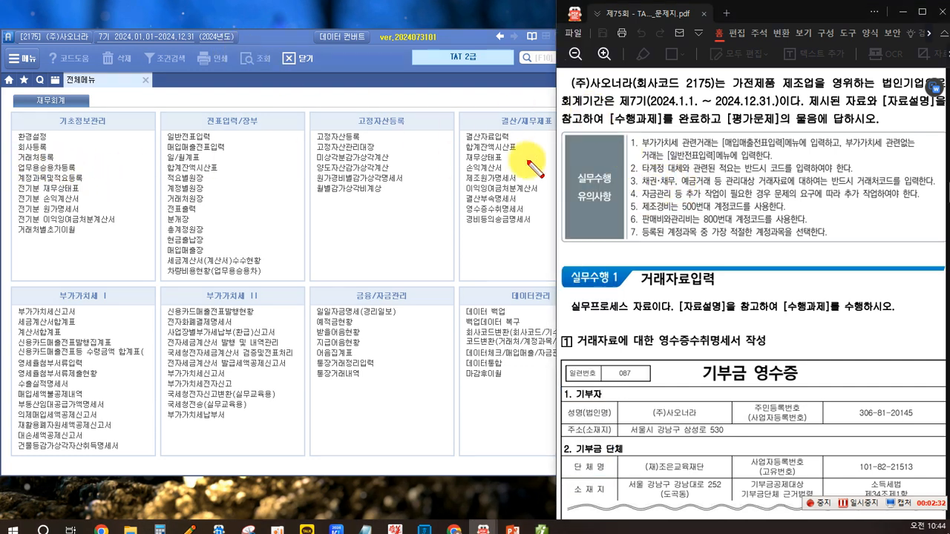
pyautogui.moveTo(563, 70)
pyautogui.mouseDown()
pyautogui.moveTo(639, 91)
pyautogui.moveTo(613, 92)
pyautogui.mouseUp()
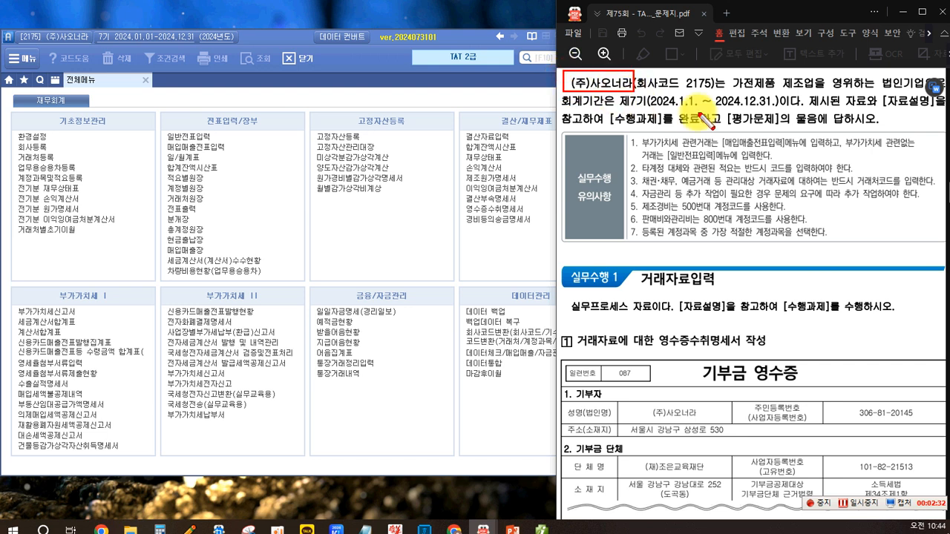
pyautogui.moveTo(730, 73); pyautogui.dragTo(818, 92)
pyautogui.moveTo(881, 75); pyautogui.dragTo(902, 91)
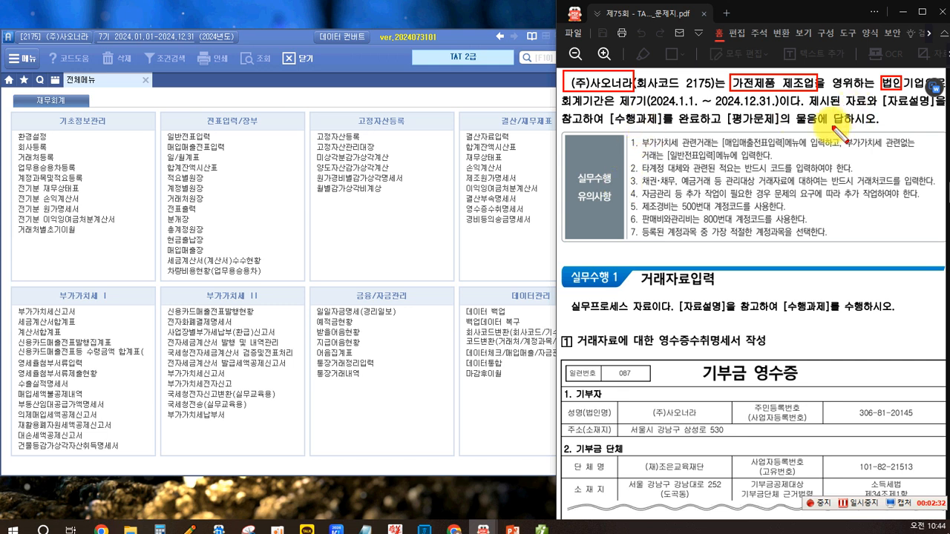
pyautogui.moveTo(783, 65)
pyautogui.mouseDown()
pyautogui.moveTo(785, 92)
pyautogui.moveTo(819, 94)
pyautogui.mouseUp()
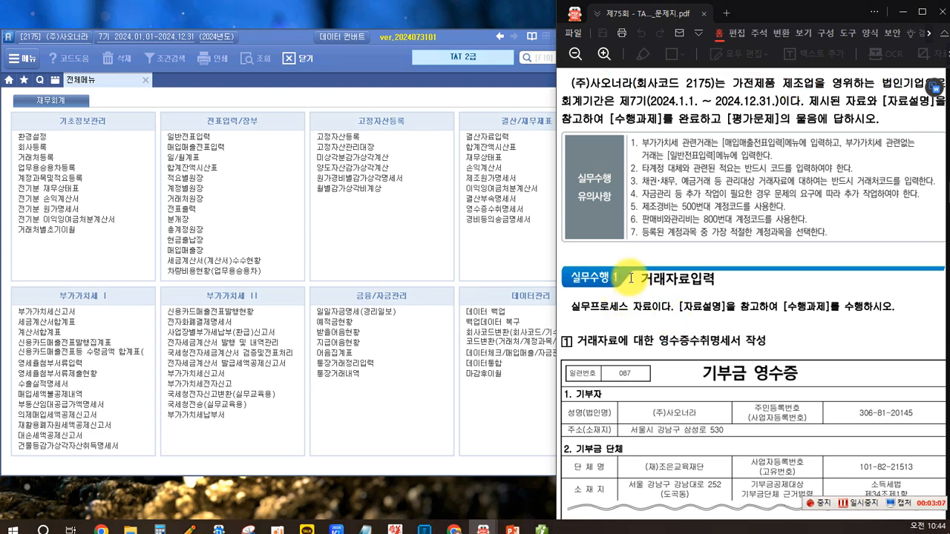
# Step: Review the 기부금 영수증 in question 1, marking its title, the donor, the recipient organization and the donation details
pyautogui.scroll(-2, 631, 279)
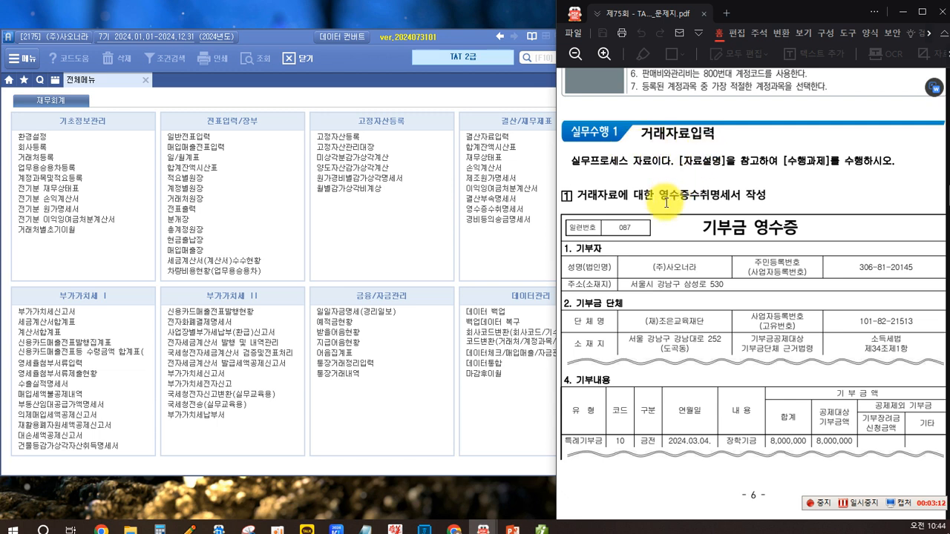
pyautogui.scroll(-1, 668, 211)
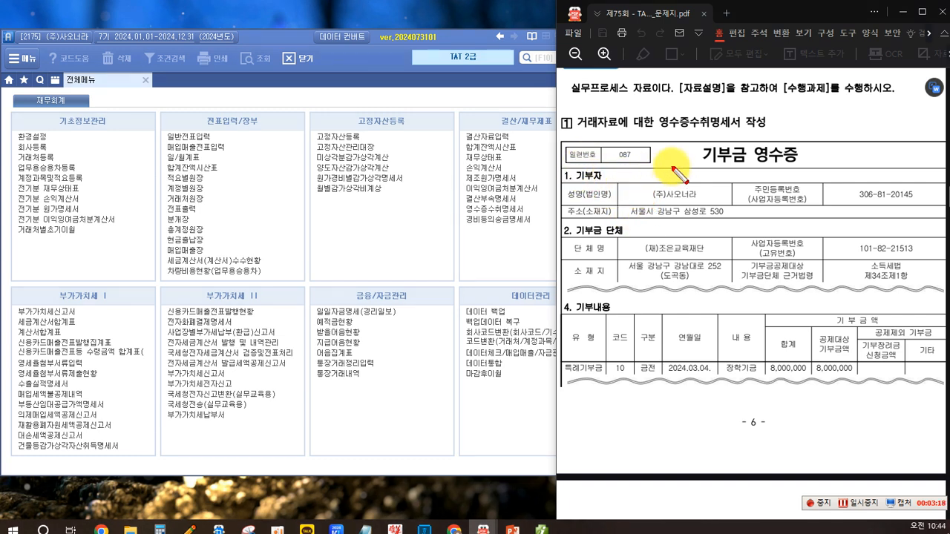
pyautogui.moveTo(696, 144); pyautogui.dragTo(805, 166)
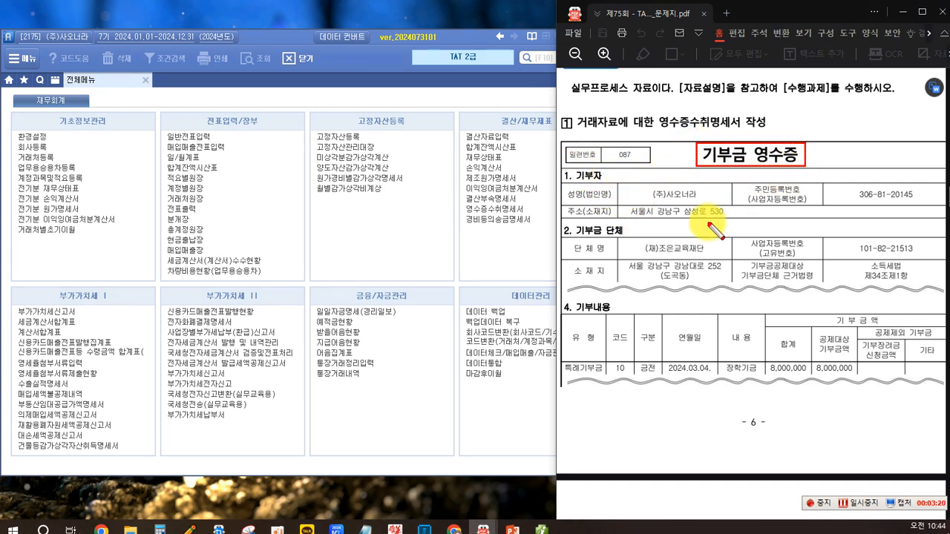
pyautogui.moveTo(645, 188); pyautogui.dragTo(699, 201)
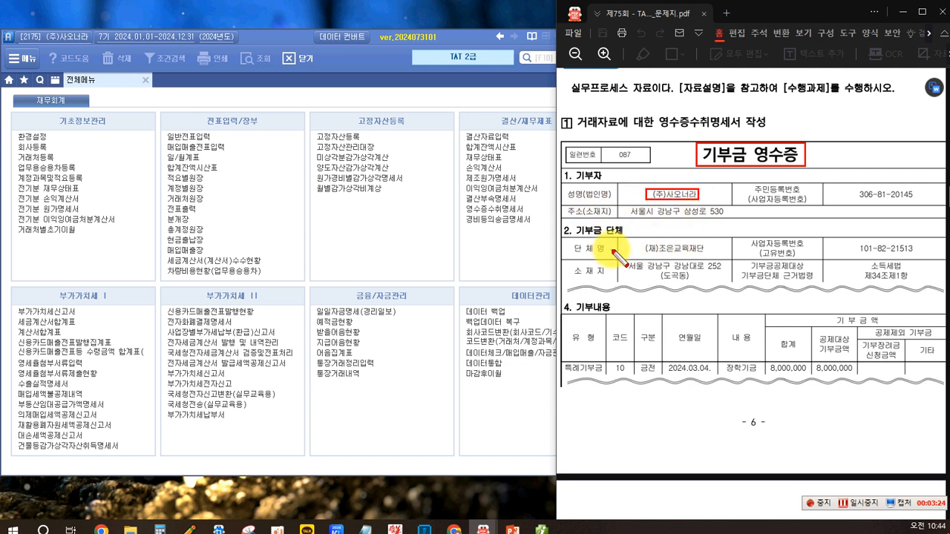
pyautogui.moveTo(642, 242); pyautogui.dragTo(712, 257)
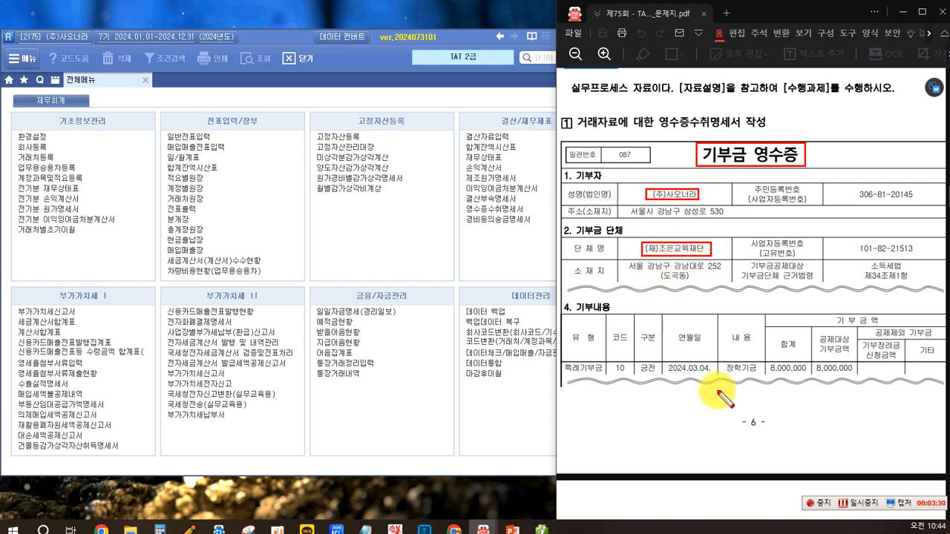
pyautogui.moveTo(718, 362); pyautogui.dragTo(772, 363)
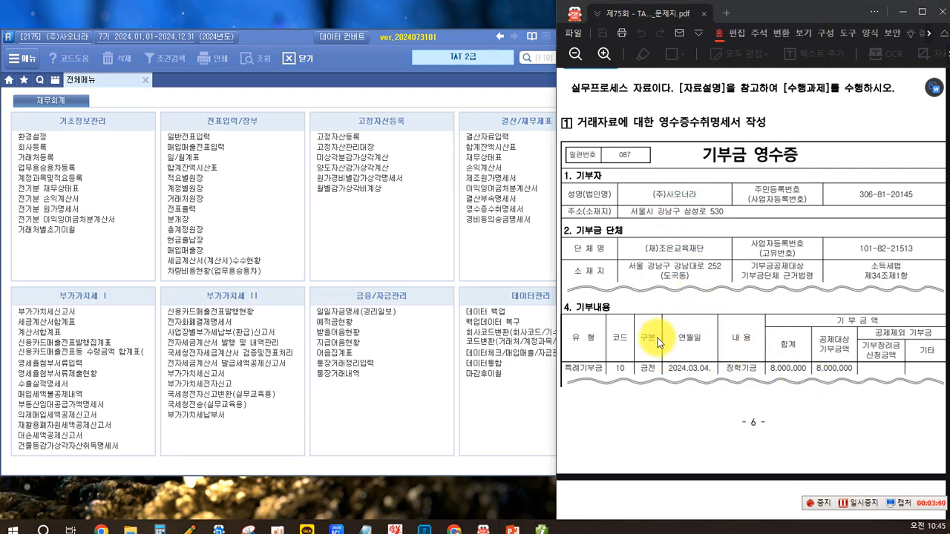
# Step: Read question 1's 자료설명, marking the non-profit corporation, the cash payment and the 지출증명서류 미수취가산세 review
pyautogui.scroll(-5, 658, 328)
pyautogui.scroll(-2, 657, 331)
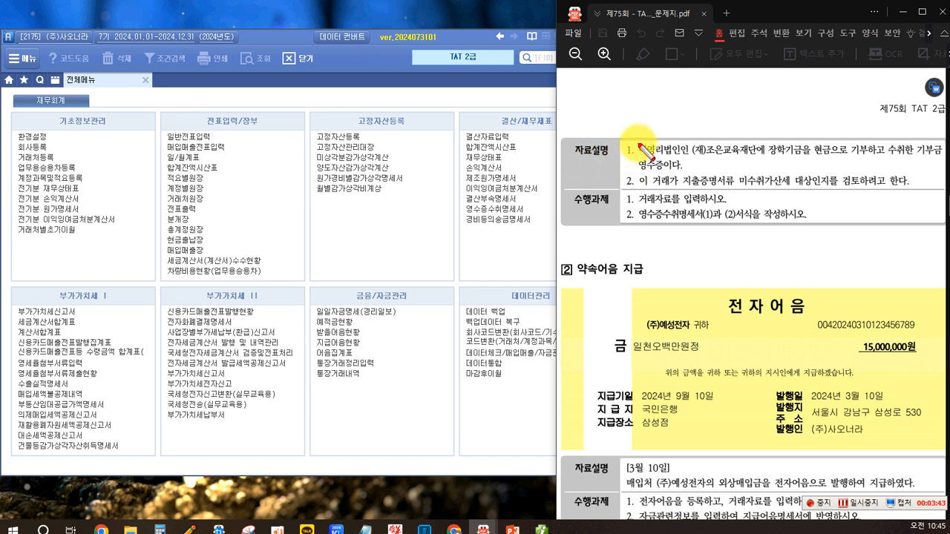
pyautogui.moveTo(638, 140); pyautogui.dragTo(690, 160)
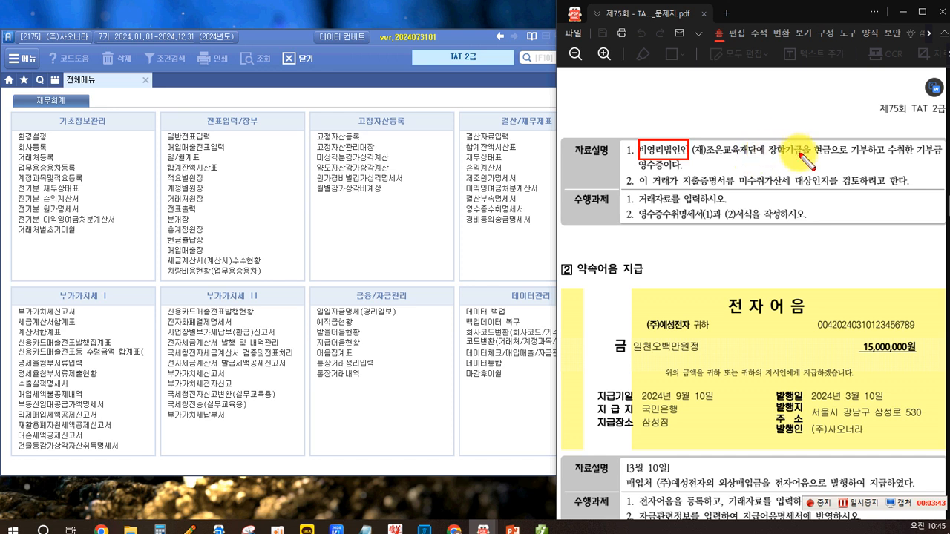
pyautogui.moveTo(810, 137); pyautogui.dragTo(828, 158)
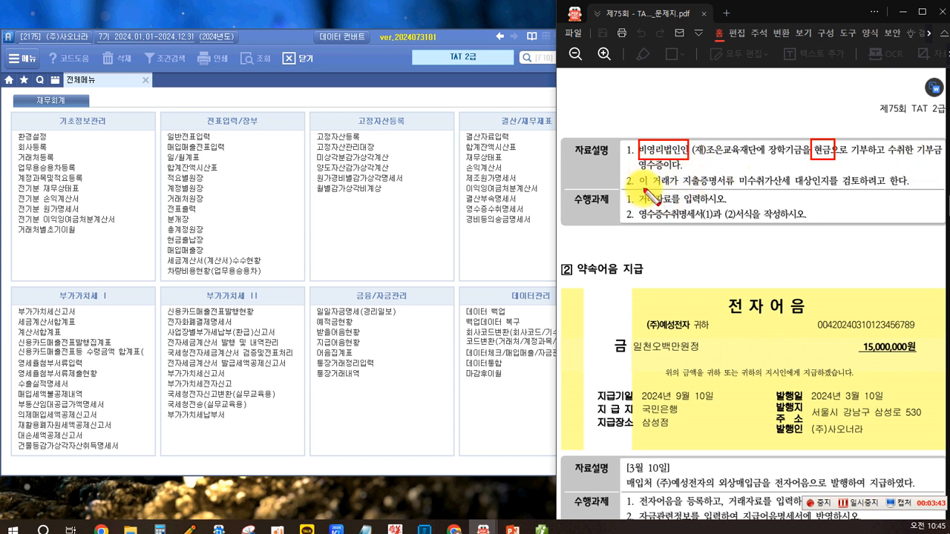
pyautogui.moveTo(682, 175); pyautogui.dragTo(863, 190)
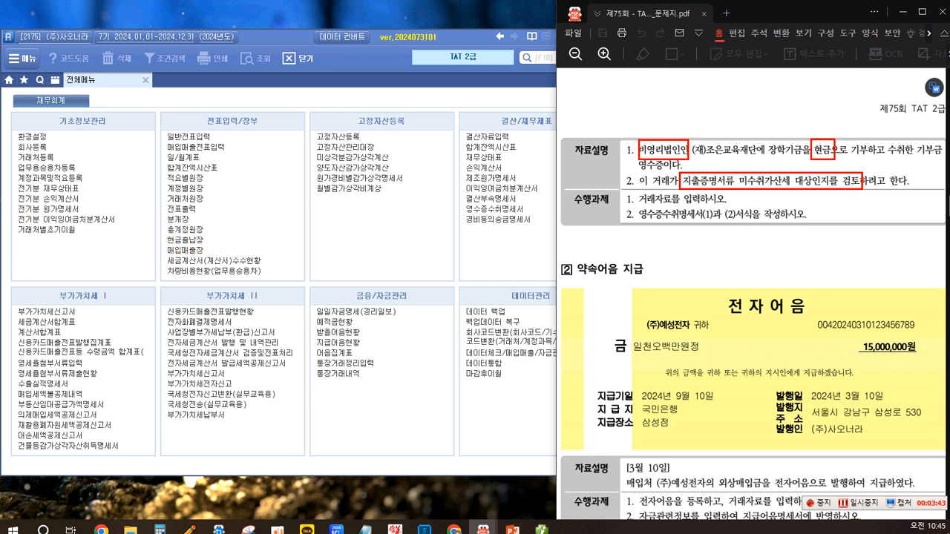
# Step: Write the journal entry note "(차) 기부금 ... (대) 현금" on screen beneath question 1's tasks
pyautogui.click(590, 240)
pyautogui.write('[차] 기부')
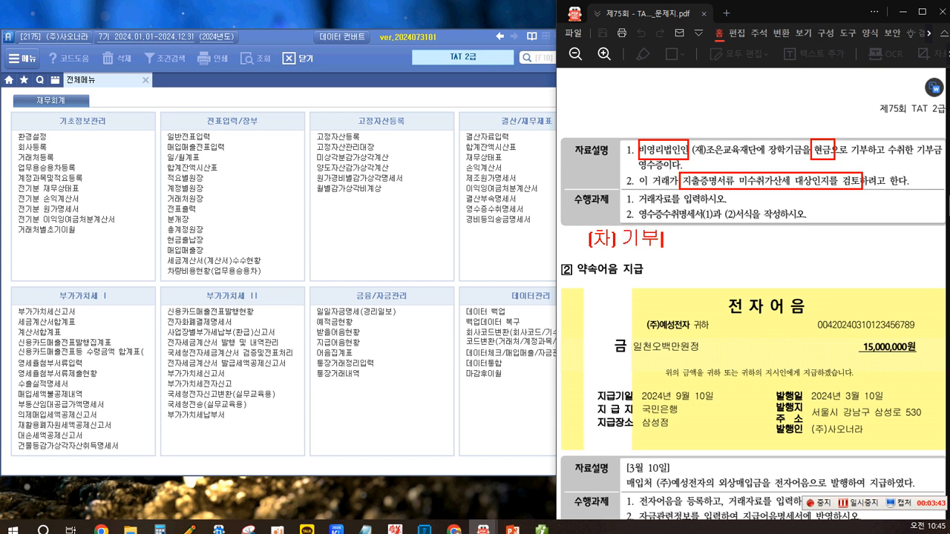
pyautogui.write('금 ... [대] 현그')
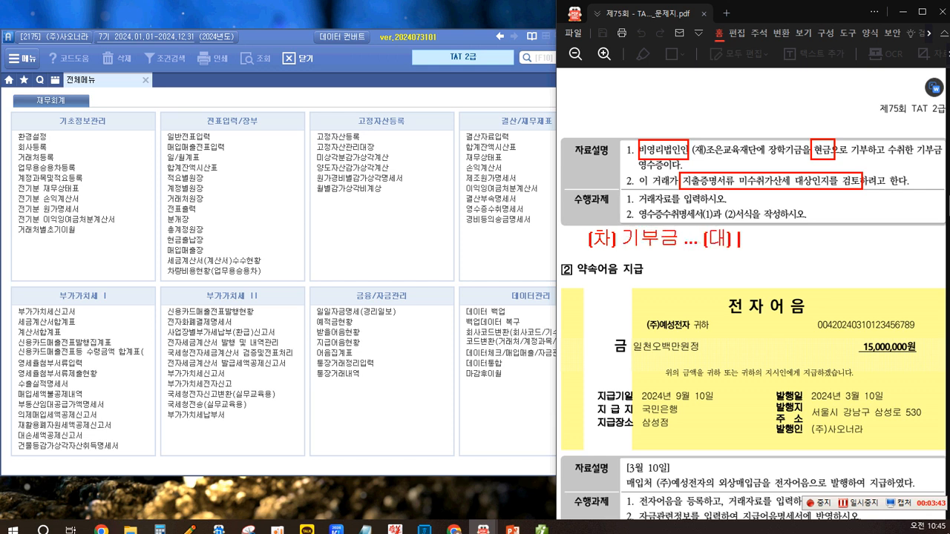
pyautogui.write('금..')
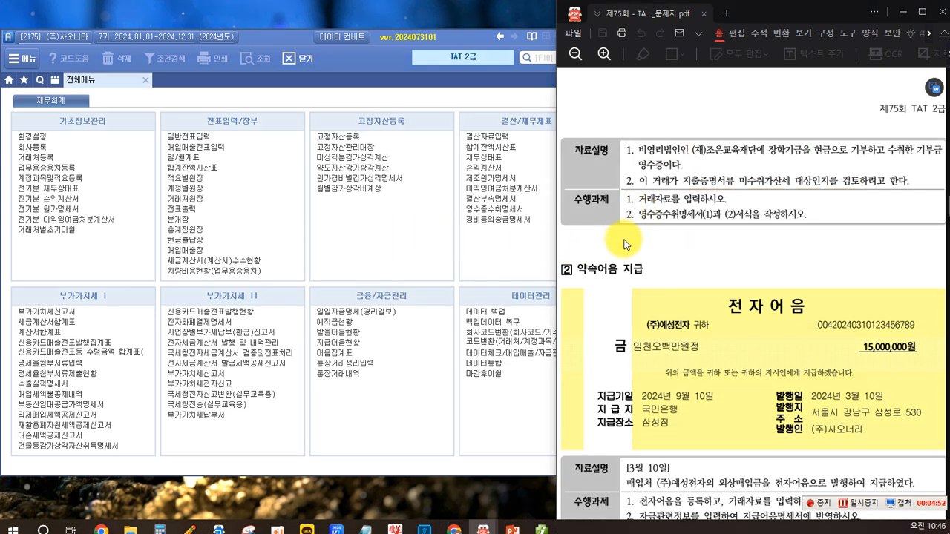
# Step: Check the donation date on the receipt, then open 일반전표입력 and set the voucher date to month 03, day 4
pyautogui.scroll(1, 707, 269)
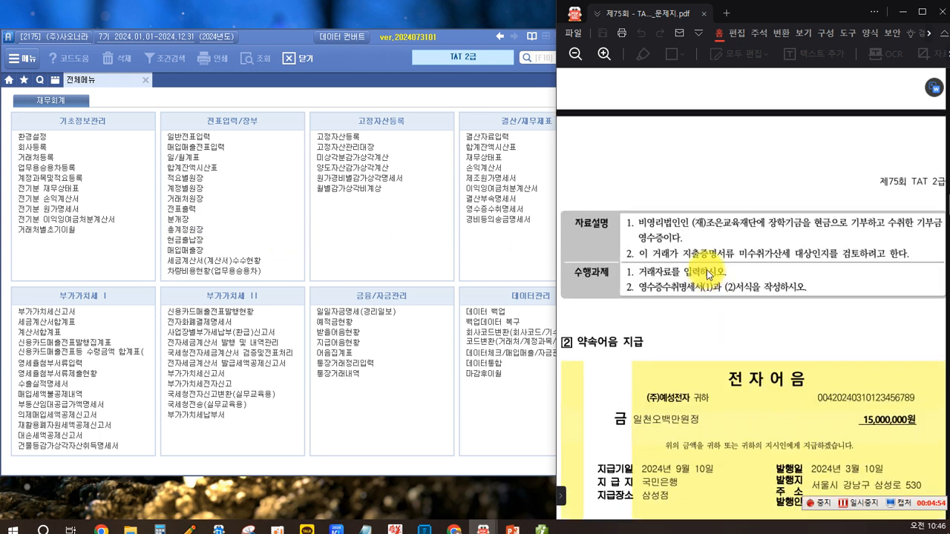
pyautogui.scroll(3, 707, 270)
pyautogui.scroll(1, 707, 269)
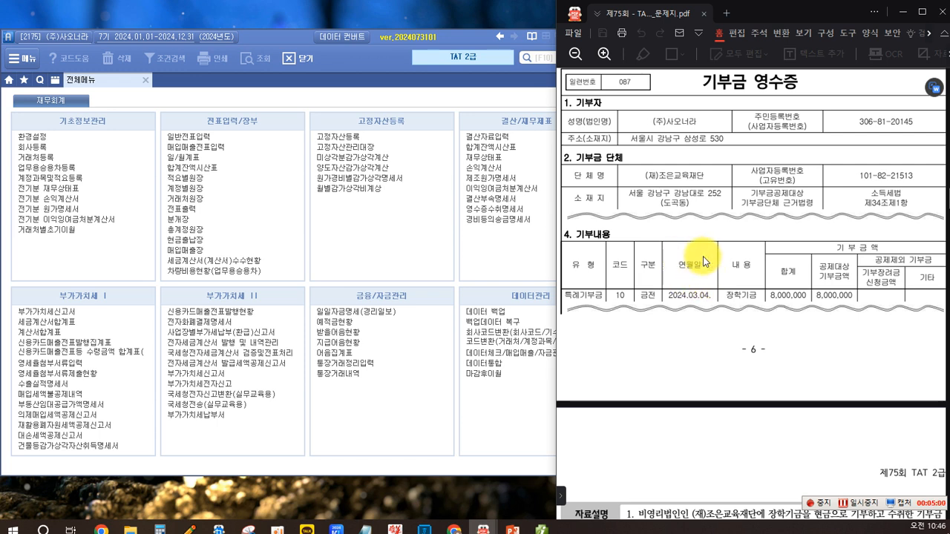
pyautogui.scroll(-2, 698, 259)
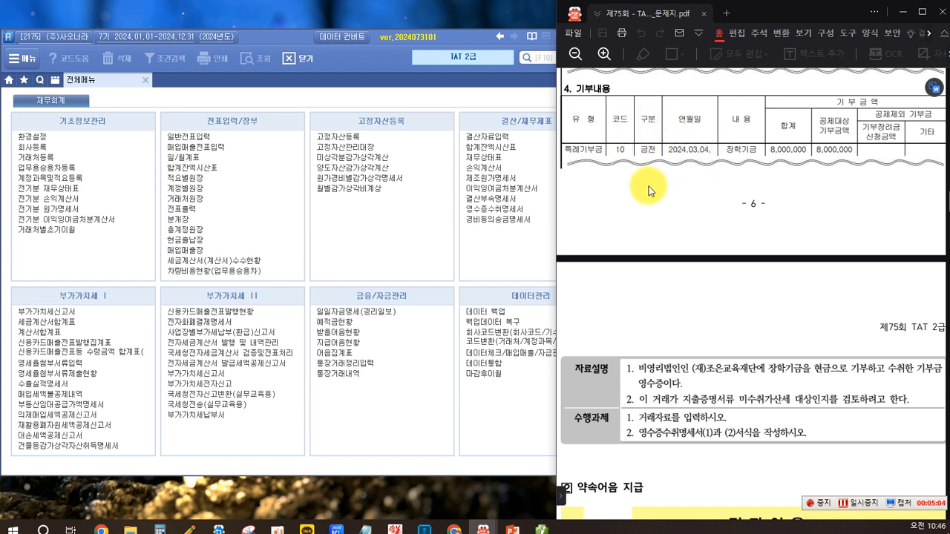
pyautogui.click(171, 138)
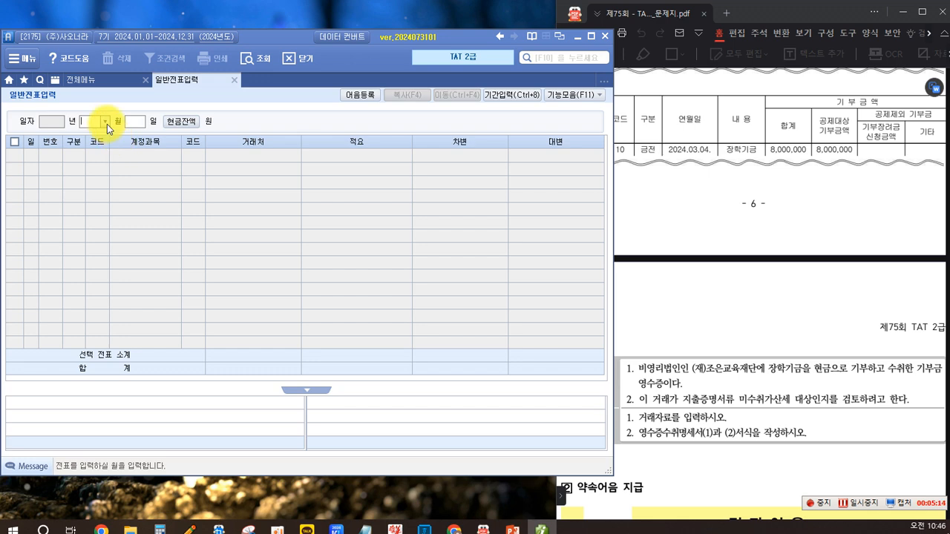
pyautogui.click(106, 122)
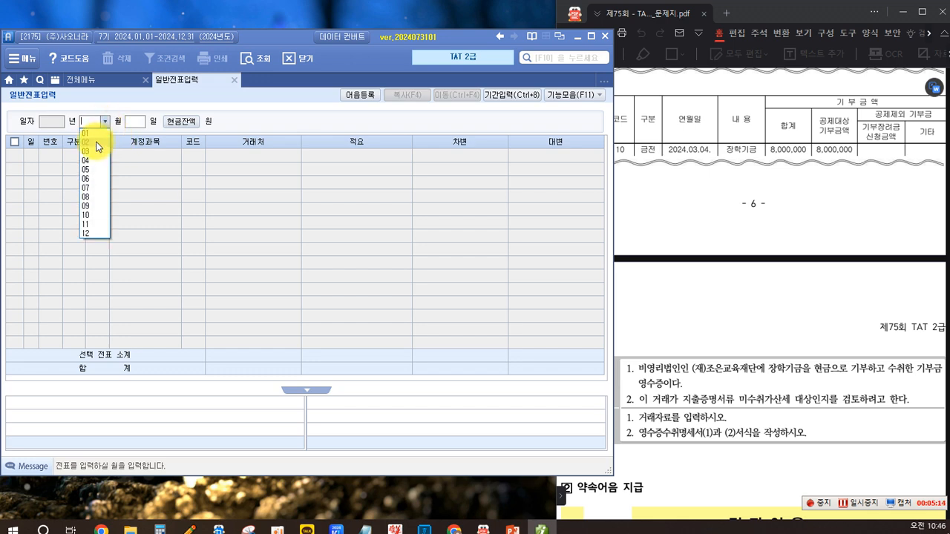
pyautogui.click(90, 152)
pyautogui.write('4')
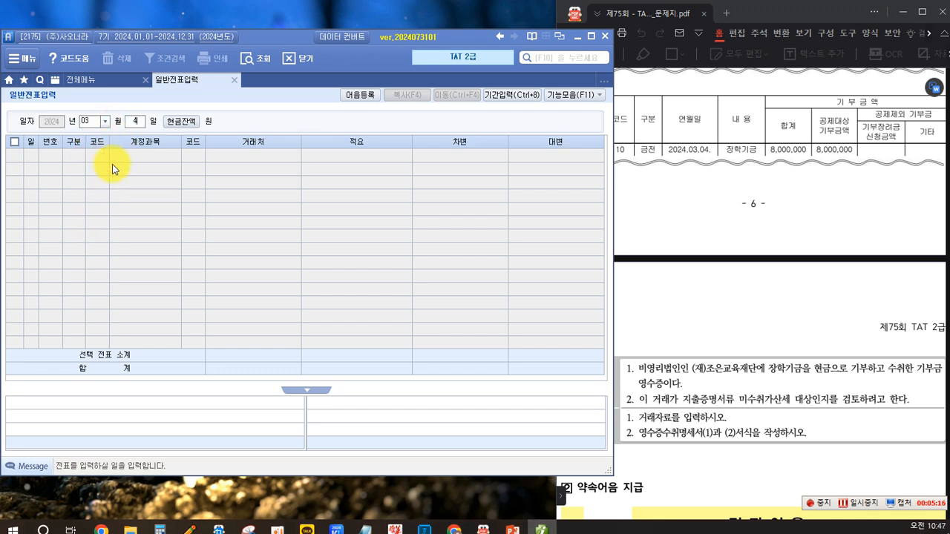
# Step: Enter a 출금 voucher line for day 04 with the account 기부금 and the amount 8,000,000
pyautogui.click(111, 164)
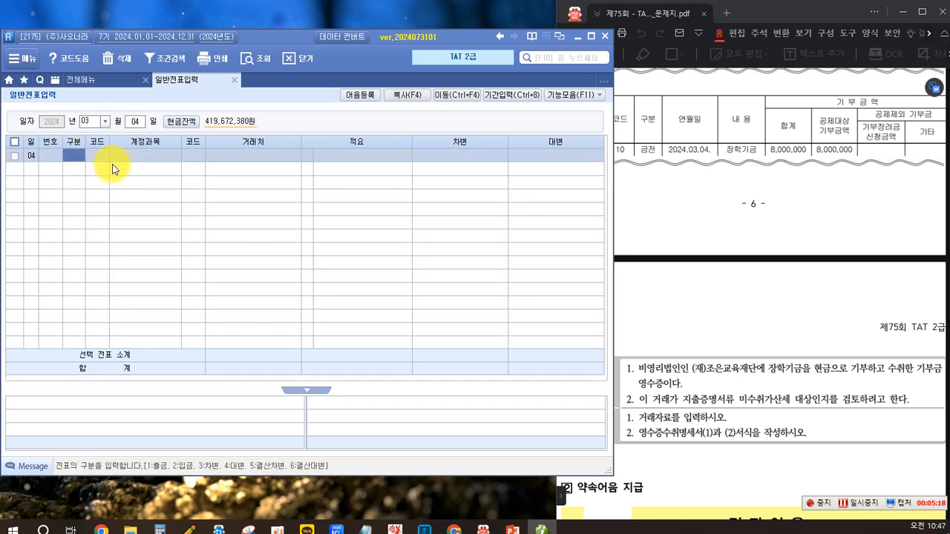
pyautogui.write('1')
pyautogui.press('Return')
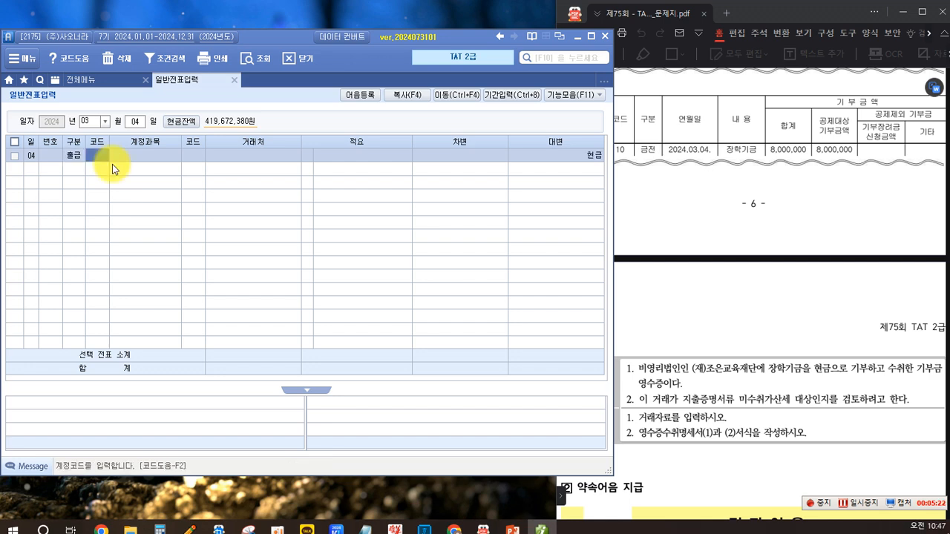
pyautogui.press('F2')
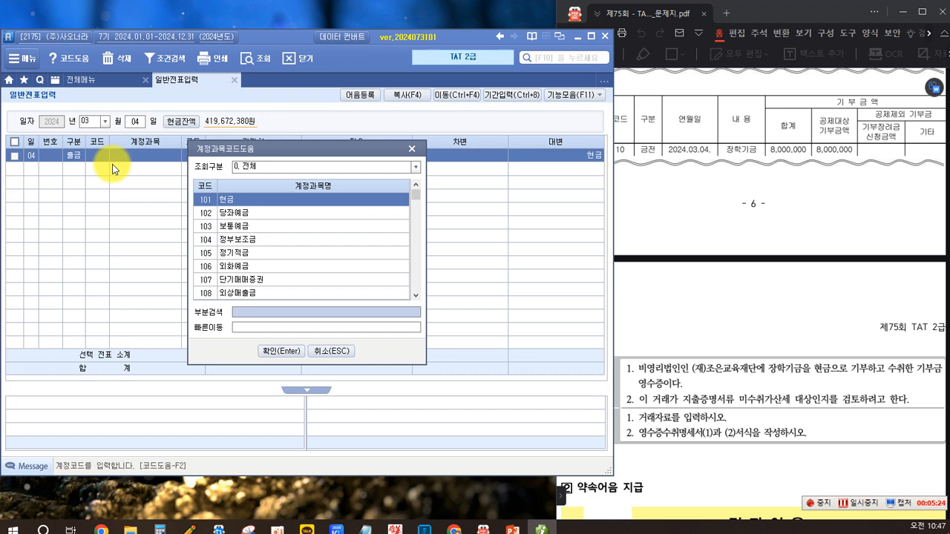
pyautogui.write('ㄱ')
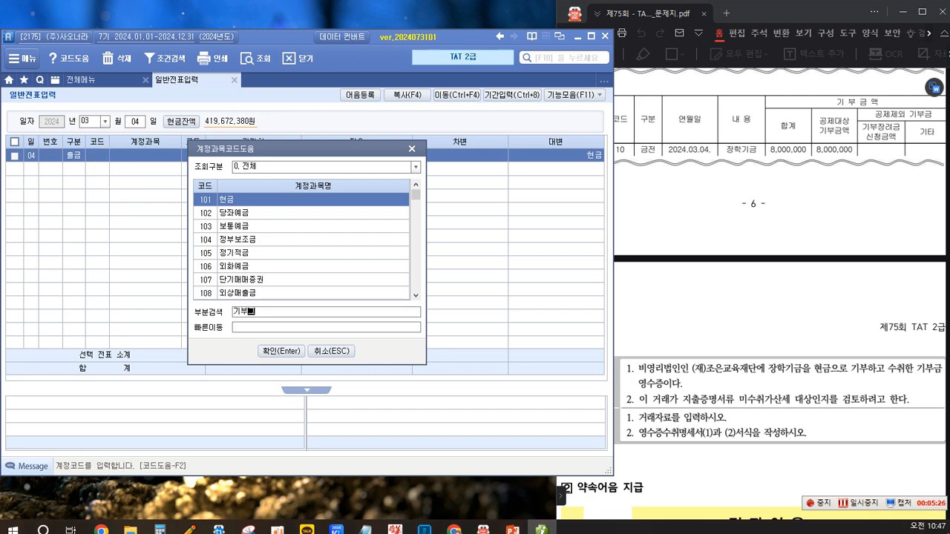
pyautogui.press('Return')
pyautogui.press('Return')
pyautogui.press('Return')
pyautogui.press('Return')
pyautogui.press('Return')
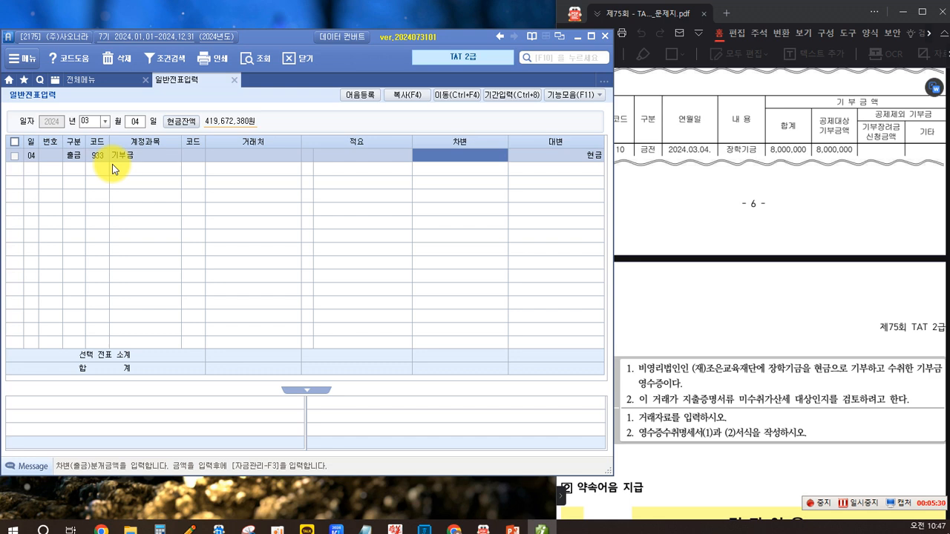
pyautogui.write('8000')
pyautogui.press('Return')
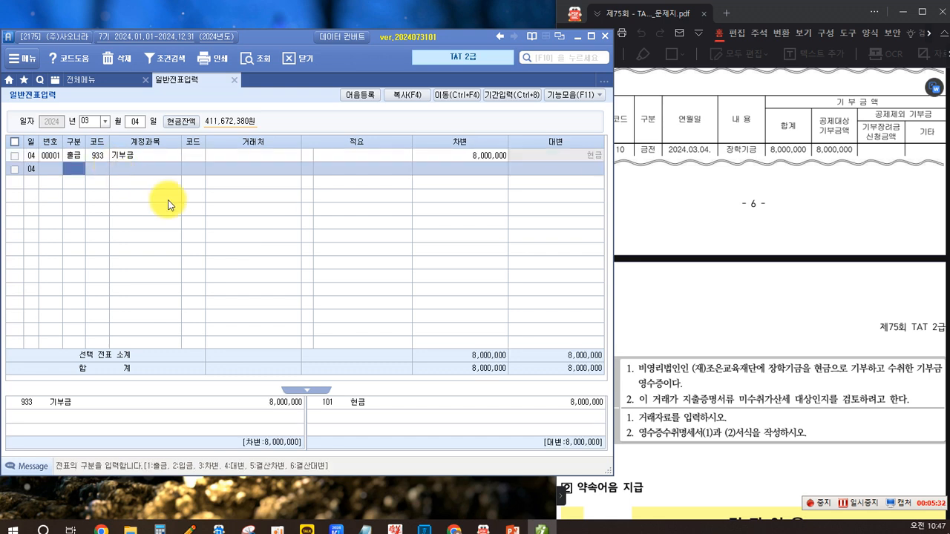
# Step: Check question 1's tasks against the entered donation voucher, then open the 영수증수취명세서
pyautogui.click(627, 440)
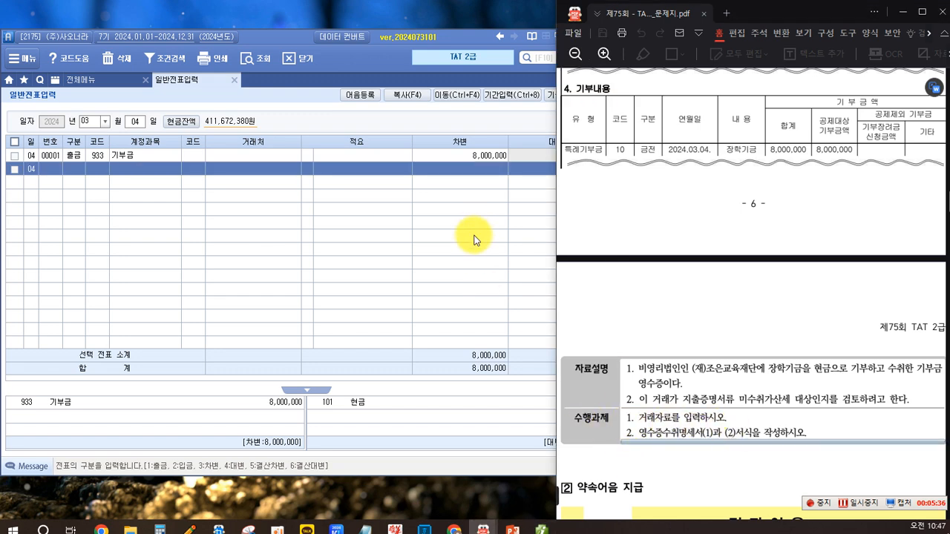
pyautogui.click(461, 157)
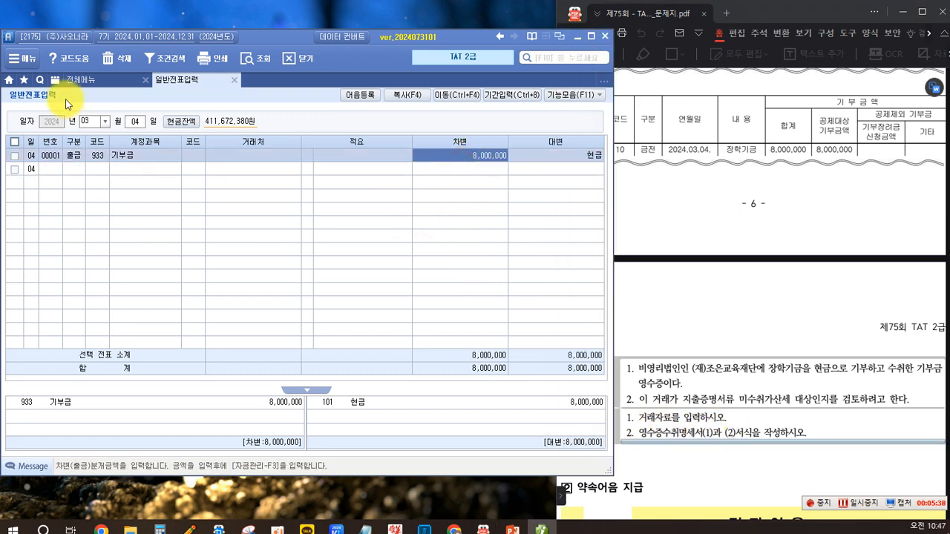
pyautogui.click(78, 82)
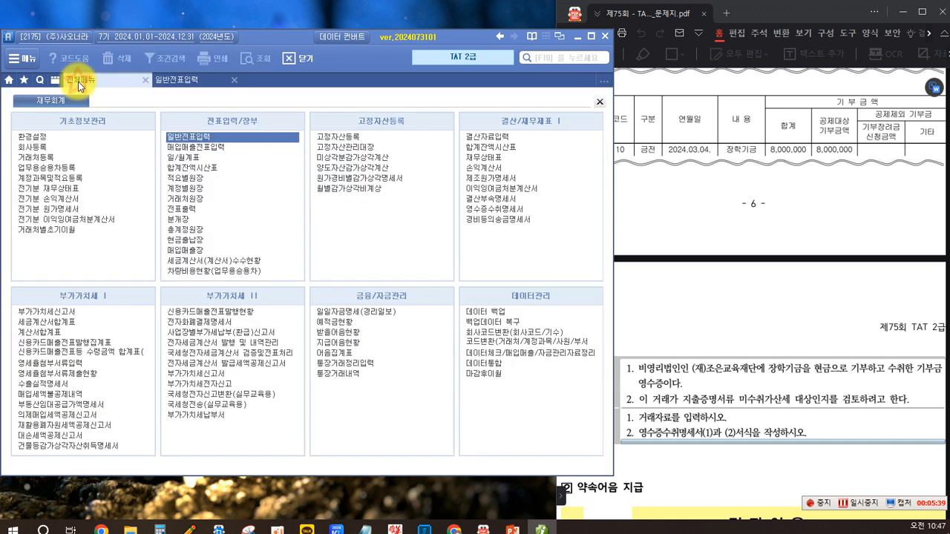
pyautogui.click(481, 210)
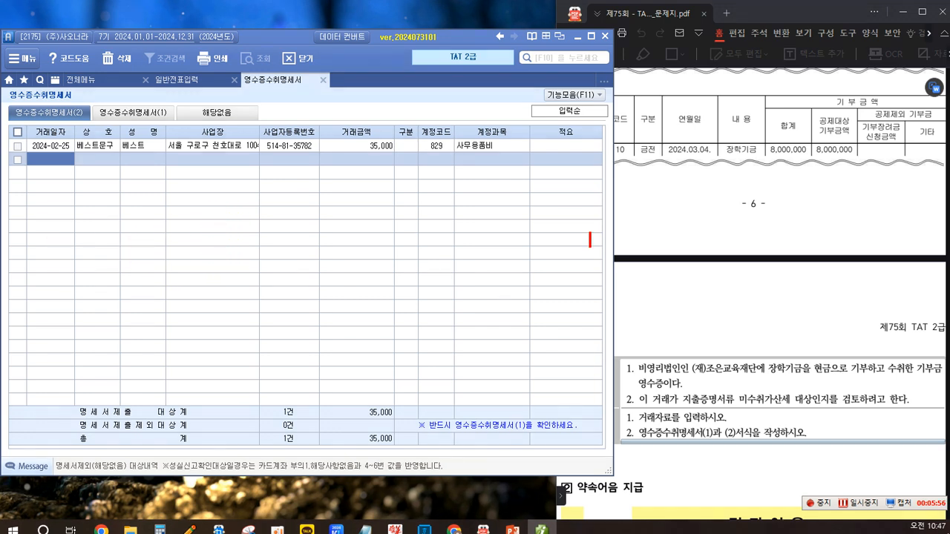
# Step: Write the on-screen note "3만원 이상 비용 -> 적격증빙....1. 세금계산서" over the empty rows of 영수증수취명세서(2)
pyautogui.click(92, 190)
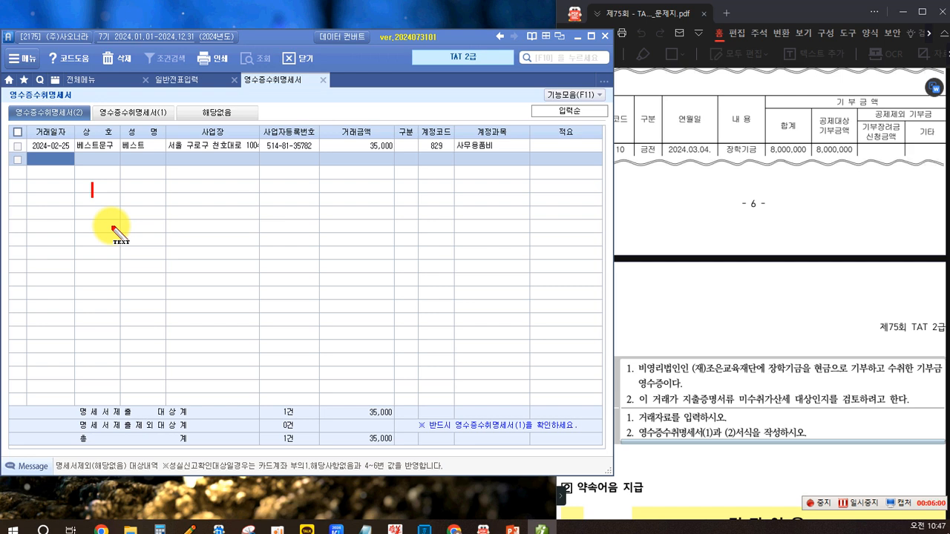
pyautogui.write('3만원 이상 비용')
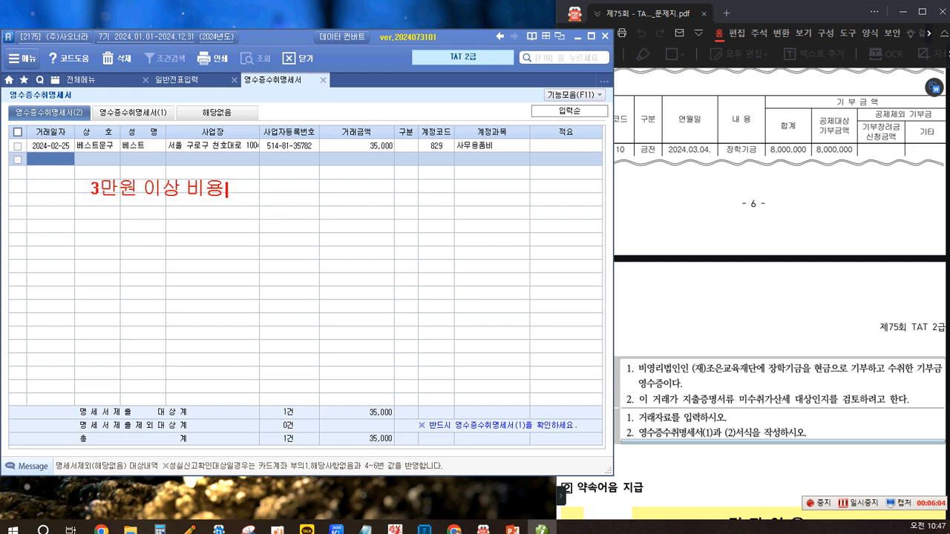
pyautogui.write(' -> 적격')
pyautogui.write('증비')
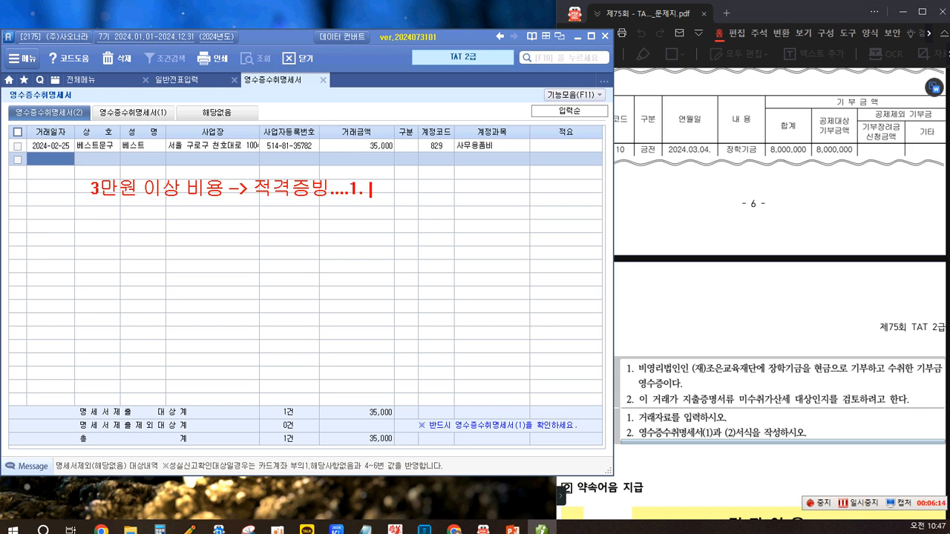
pyautogui.write('....1. 세금ㄱ')
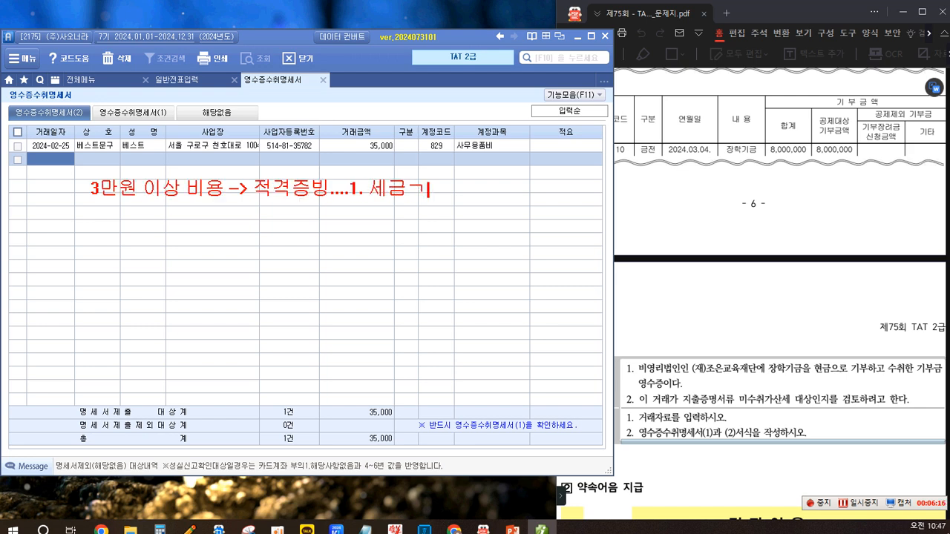
pyautogui.press('BackSpace')
pyautogui.write('계산서')
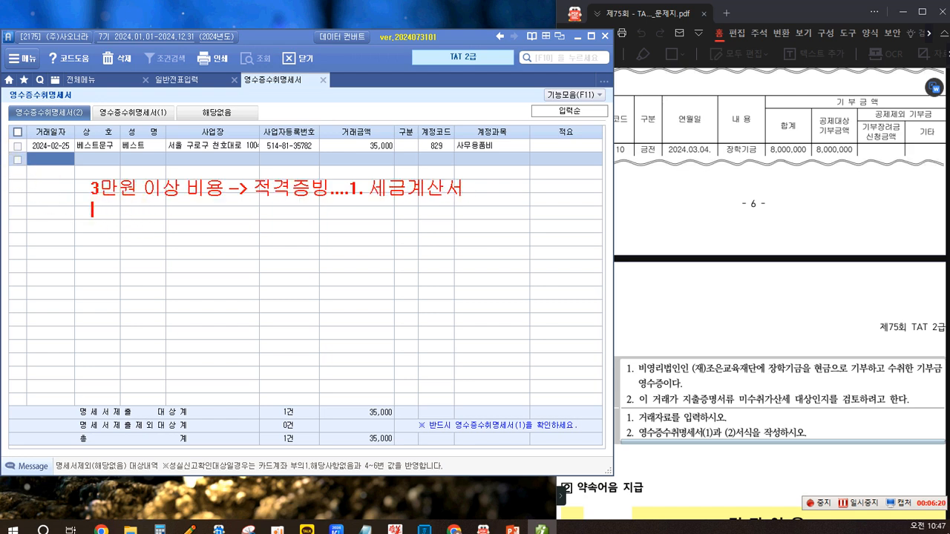
# Step: Continue the 적격증빙 list beneath 세금계산서 with "2. 계산서", "3. 신용카드매출전표" and "4. 현금영수증"
pyautogui.click(349, 221)
pyautogui.write('2. 계산서')
pyautogui.press('Return')
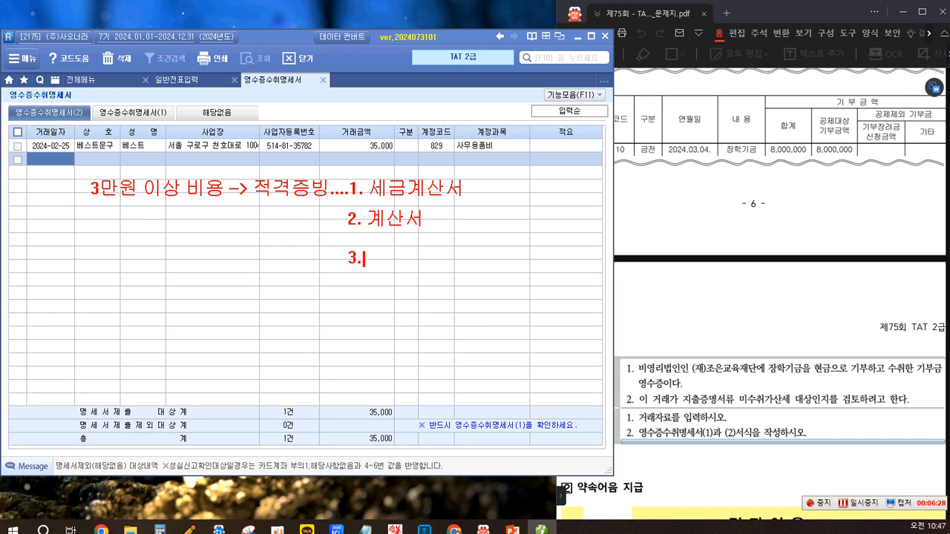
pyautogui.write('3. 신용카드매출전')
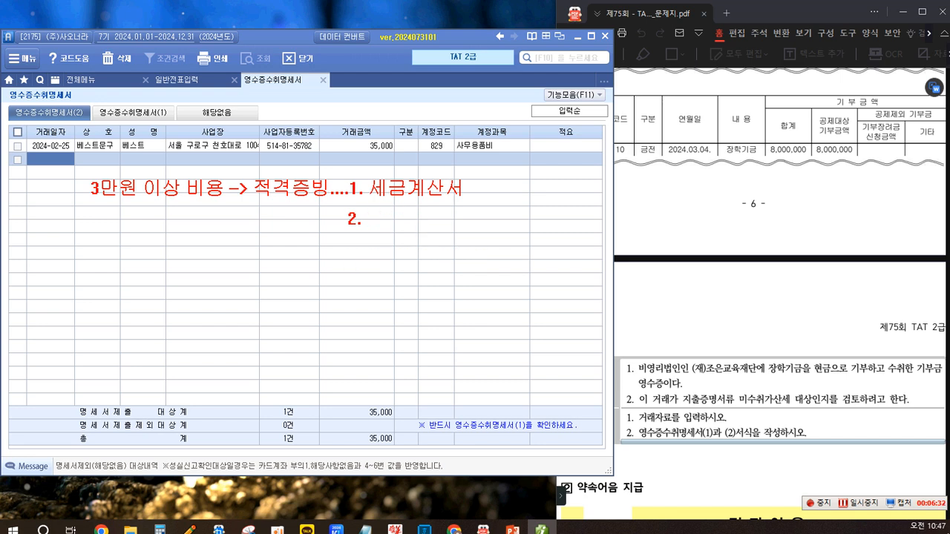
pyautogui.write('표 ')
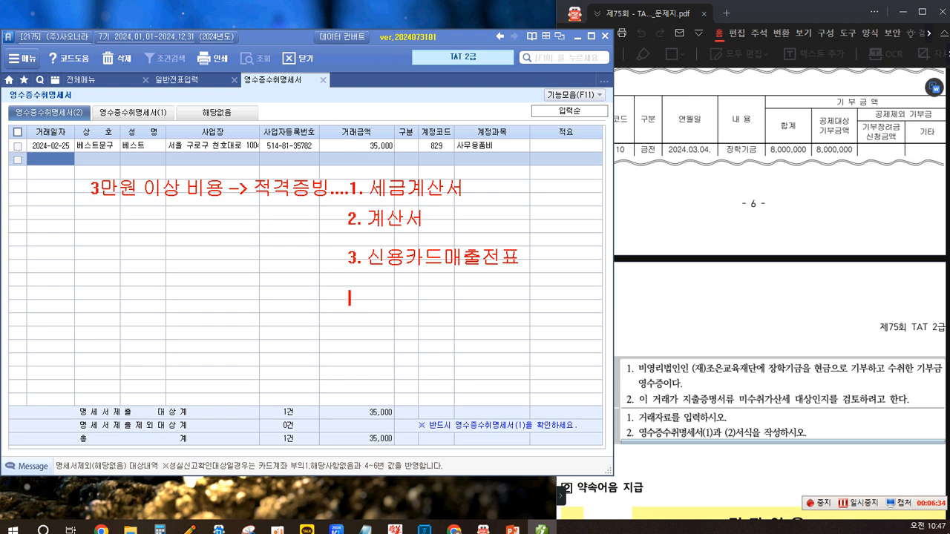
pyautogui.write('4. 현금')
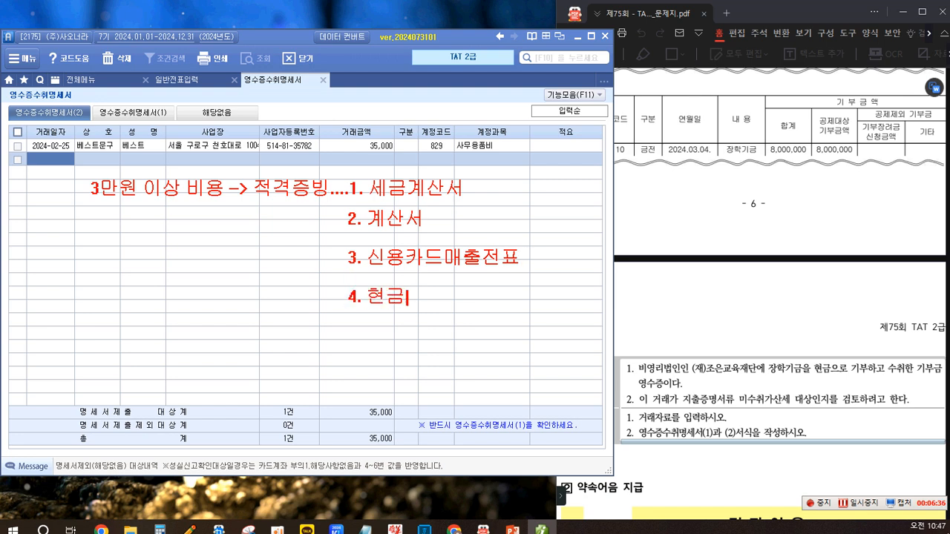
pyautogui.write('영수즈')
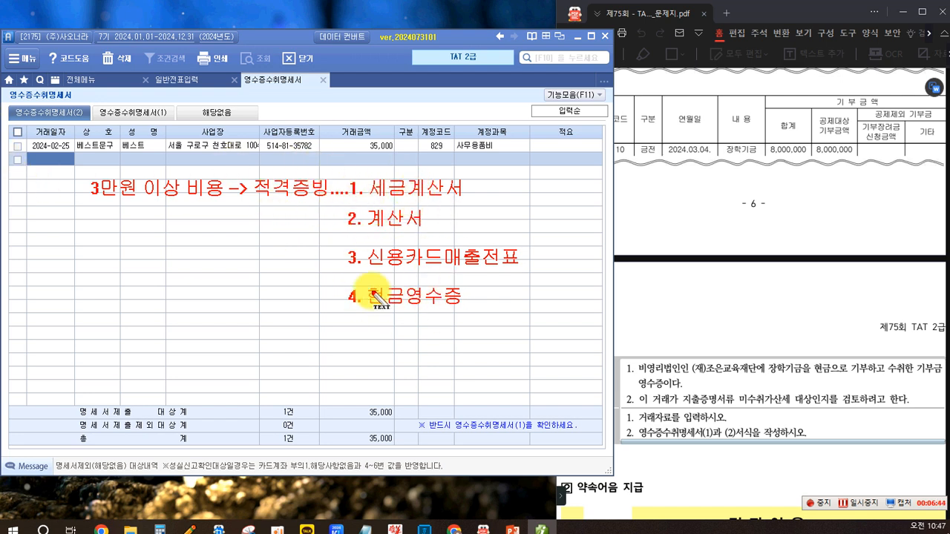
# Step: Write the note "비용으로 인정..." beside the 적격증빙 list
pyautogui.click(557, 191)
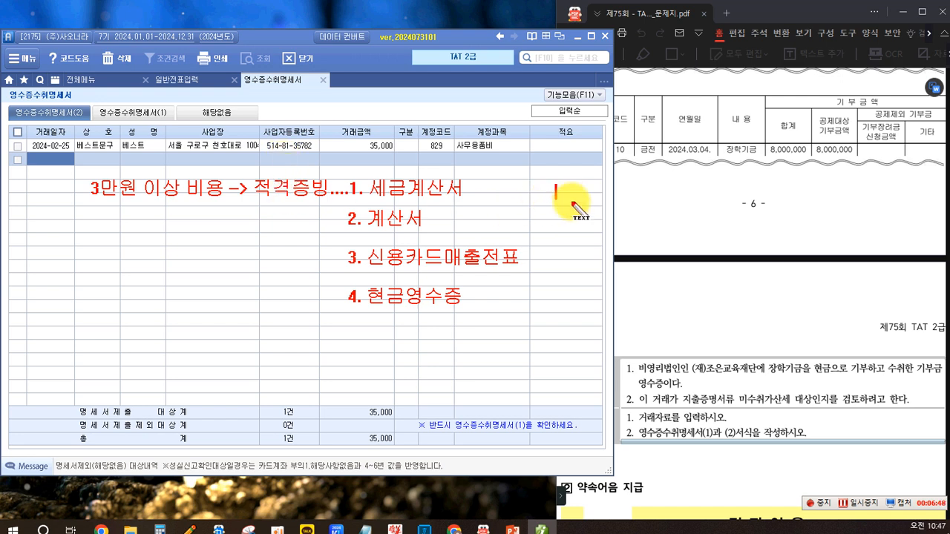
pyautogui.write('비')
pyautogui.press('BackSpace')
pyautogui.press('BackSpace')
pyautogui.press('BackSpace')
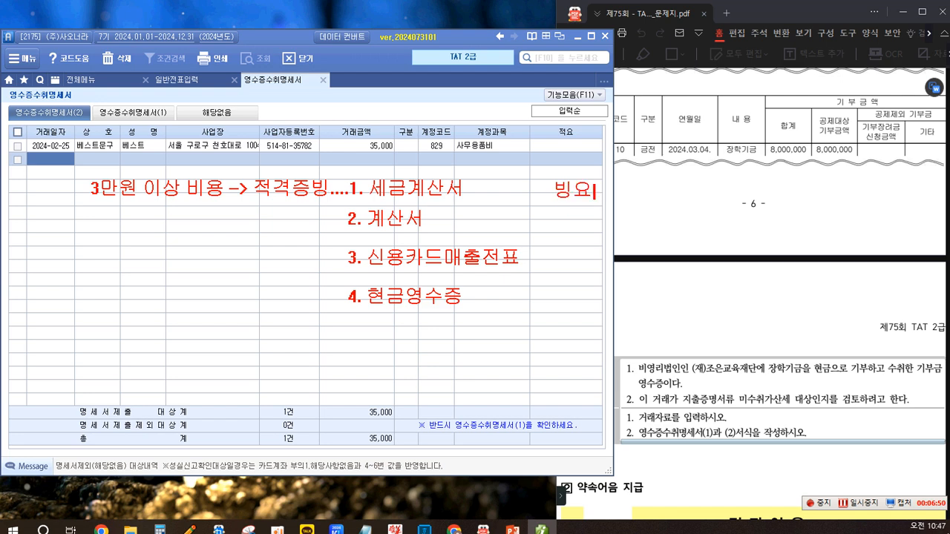
pyautogui.write('비용으로 인정...')
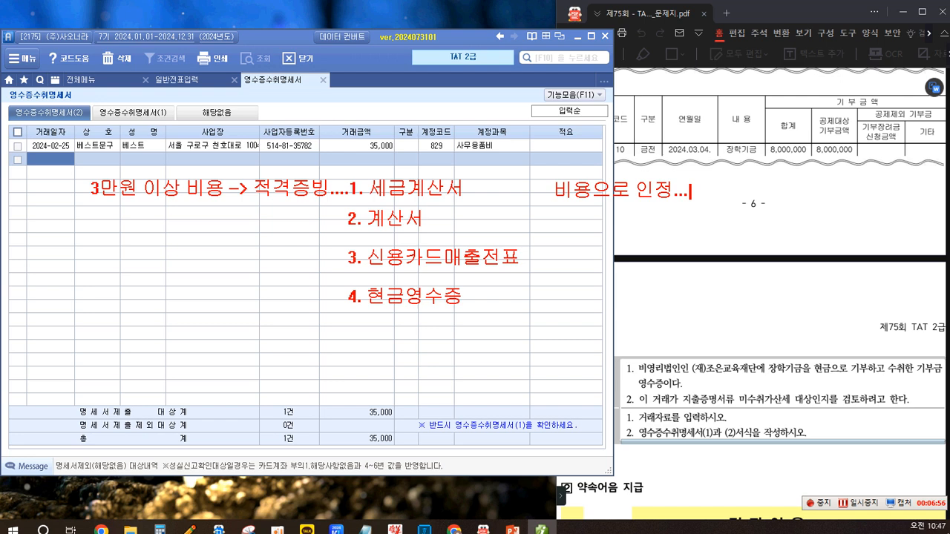
# Step: Add the line "비용으로 인정 받기 위해서 2% 가산세" beneath the cost recognition note
pyautogui.press('Return')
pyautogui.press('Return')
pyautogui.write('비용으로 인정 받이')
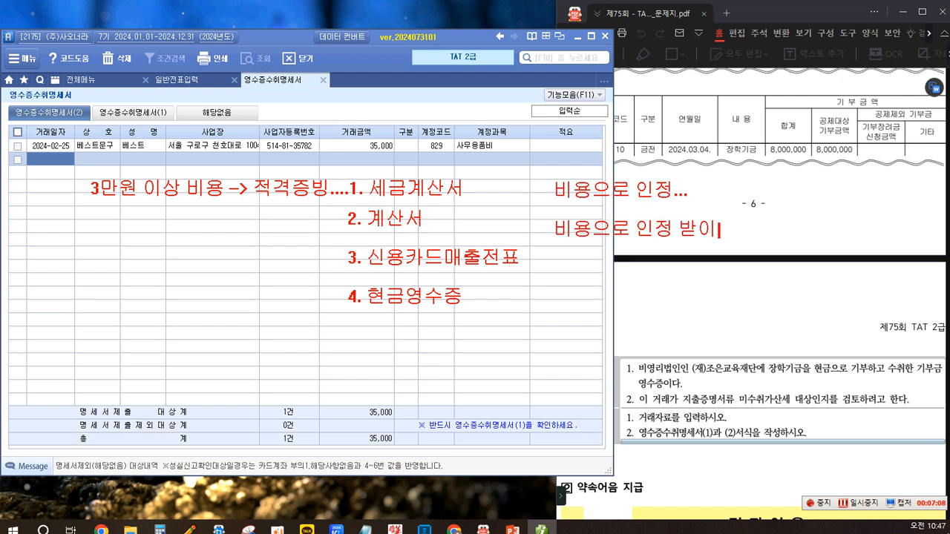
pyautogui.press('BackSpace')
pyautogui.write('기 위해서')
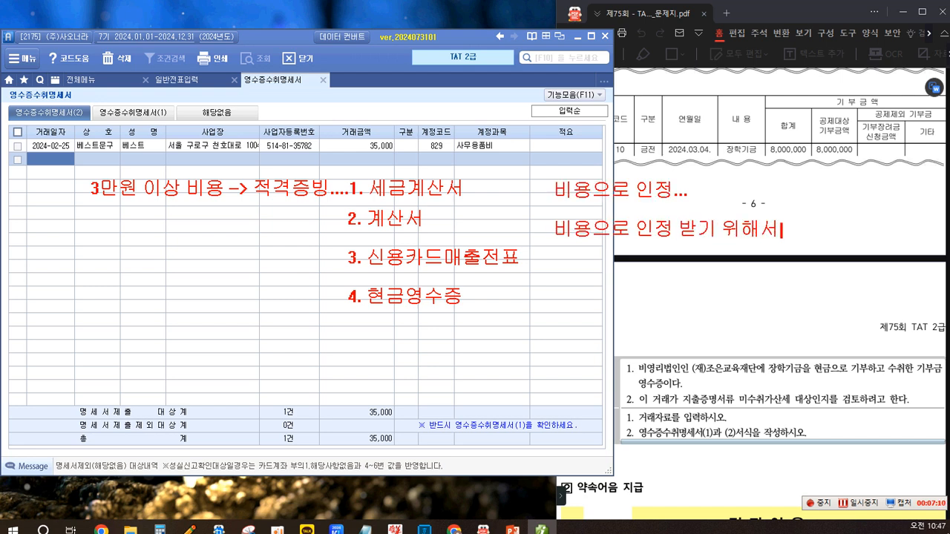
pyautogui.write(' 2% 가산세')
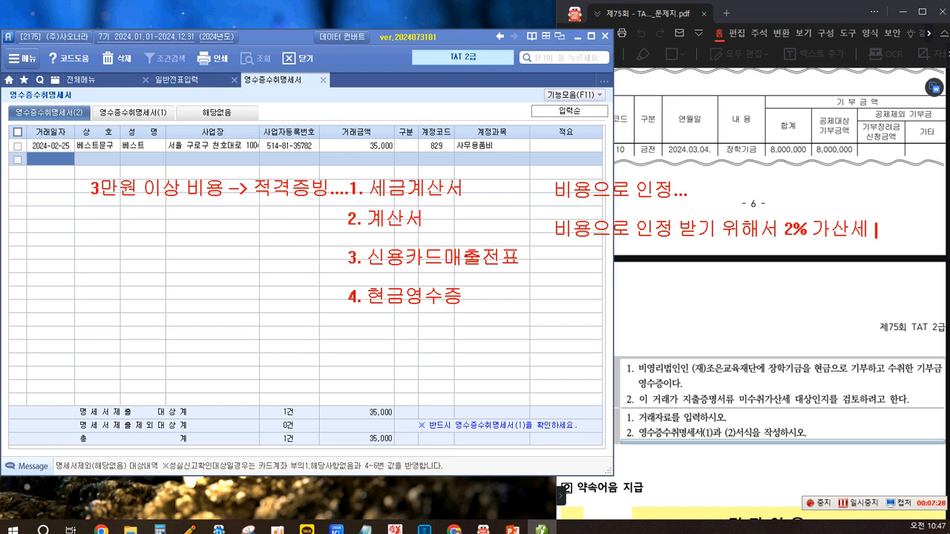
# Step: Write the penalty tax example "100,000 × 2% = 2,000" beneath the 2% 가산세 line
pyautogui.press('Return')
pyautogui.press('Return')
pyautogui.press('Return')
pyautogui.write('10,000')
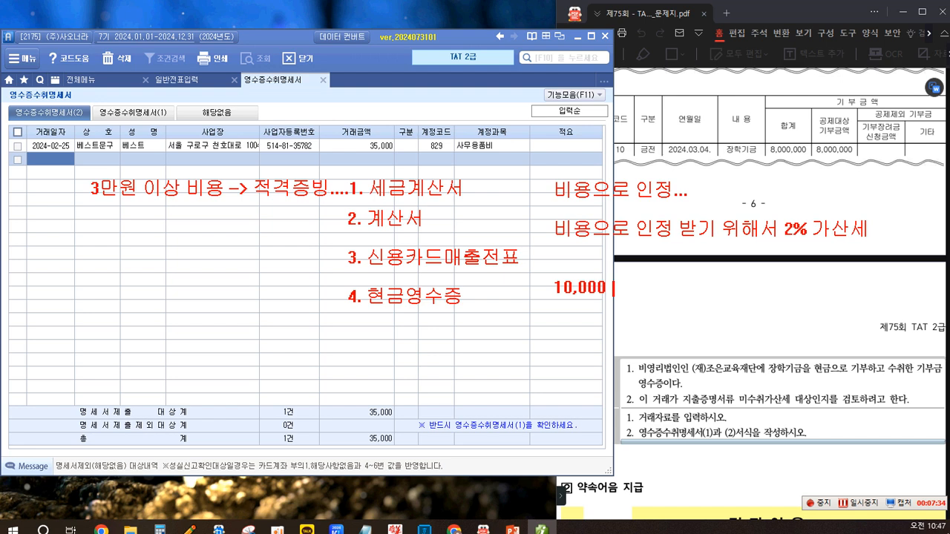
pyautogui.press('BackSpace')
pyautogui.press('BackSpace')
pyautogui.press('BackSpace')
pyautogui.press('BackSpace')
pyautogui.press('BackSpace')
pyautogui.press('BackSpace')
pyautogui.press('BackSpace')
pyautogui.write('100,000')
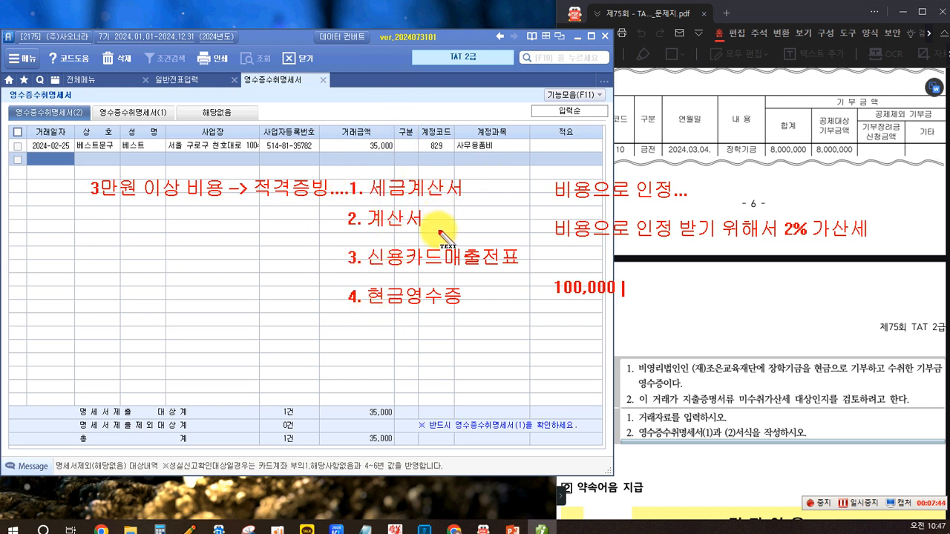
pyautogui.write('× ')
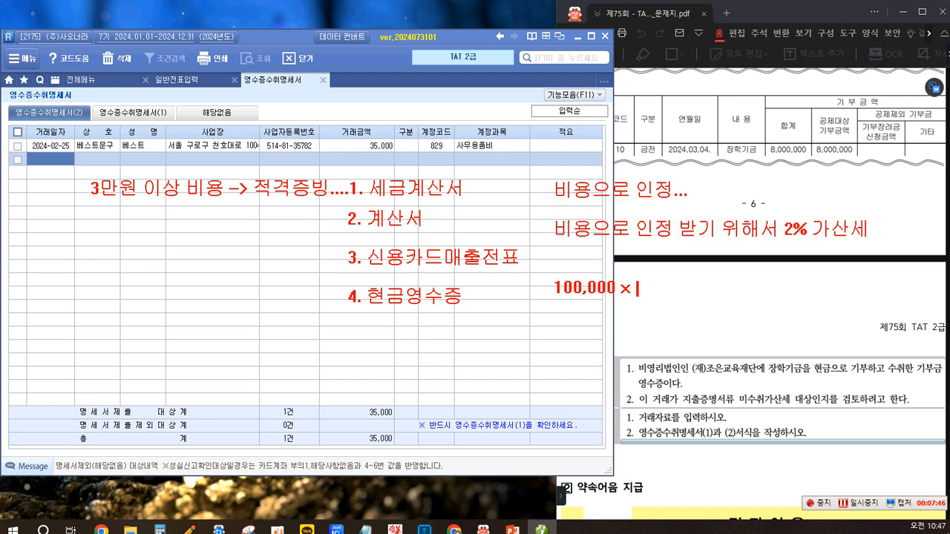
pyautogui.write('2% = 2,000')
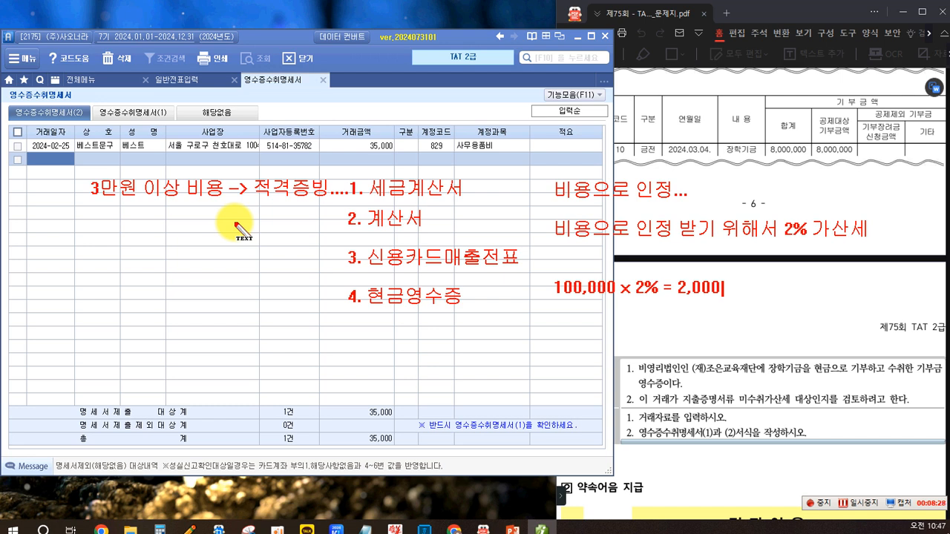
pyautogui.press('Return')
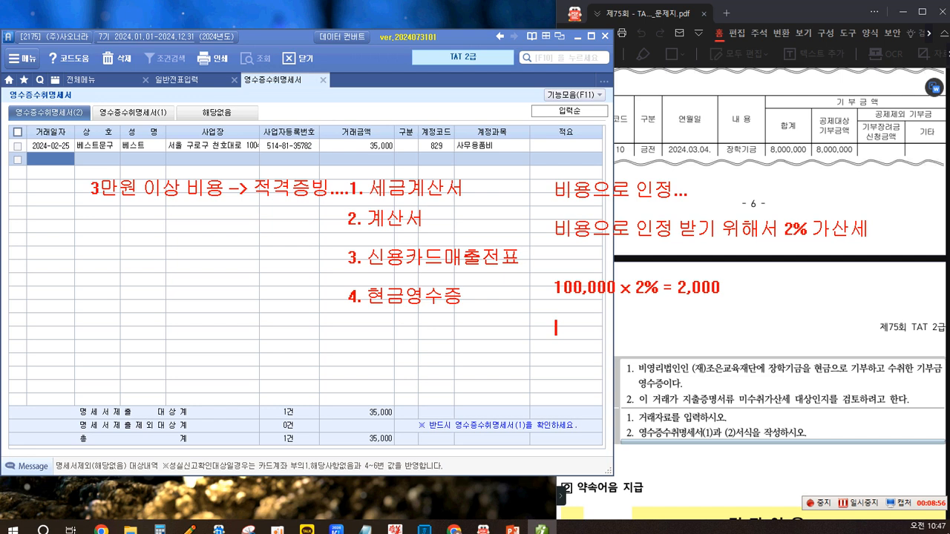
# Step: Draw boxes around "적격증빙", "3만원" and the four-item list of qualified evidence in the on-screen notes
pyautogui.moveTo(245, 172); pyautogui.dragTo(329, 199)
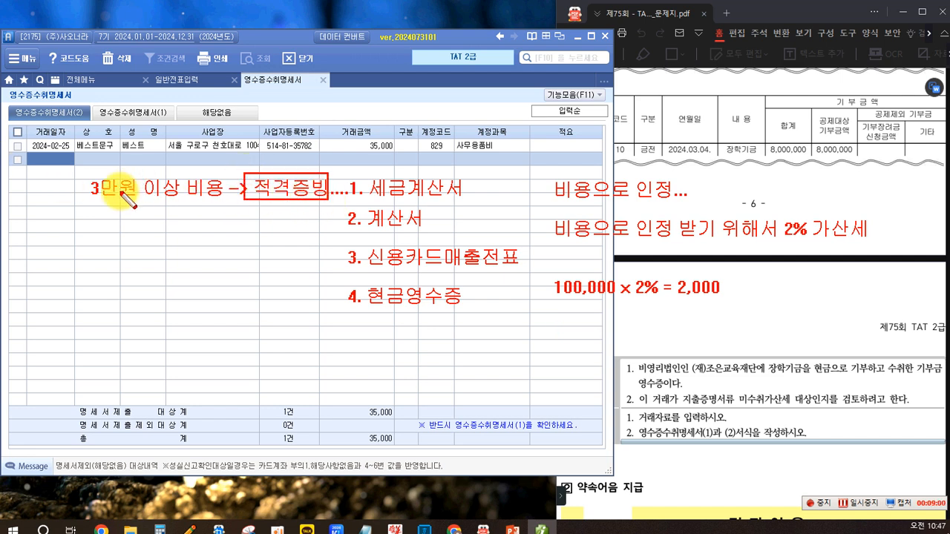
pyautogui.moveTo(85, 175); pyautogui.dragTo(140, 201)
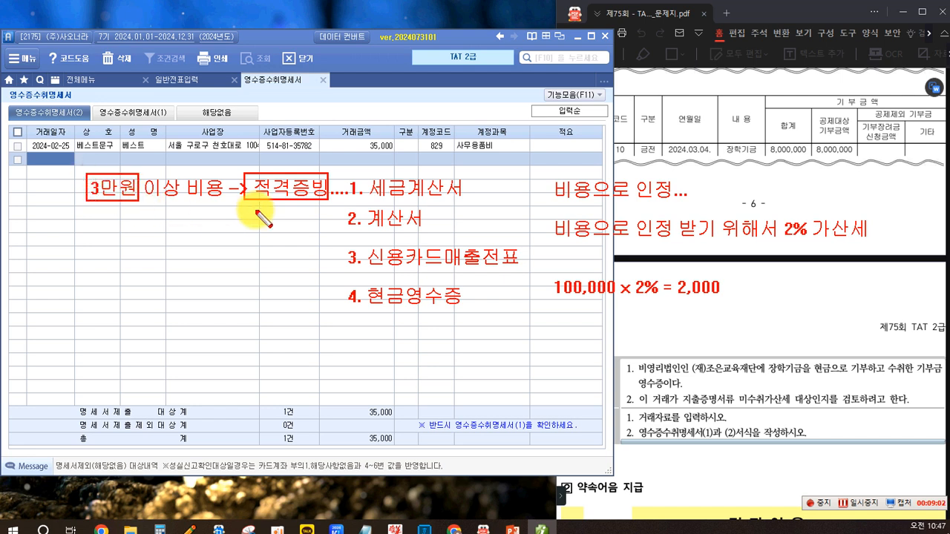
pyautogui.moveTo(345, 170)
pyautogui.mouseDown()
pyautogui.moveTo(357, 254)
pyautogui.moveTo(435, 308)
pyautogui.moveTo(511, 333)
pyautogui.moveTo(518, 325)
pyautogui.mouseUp()
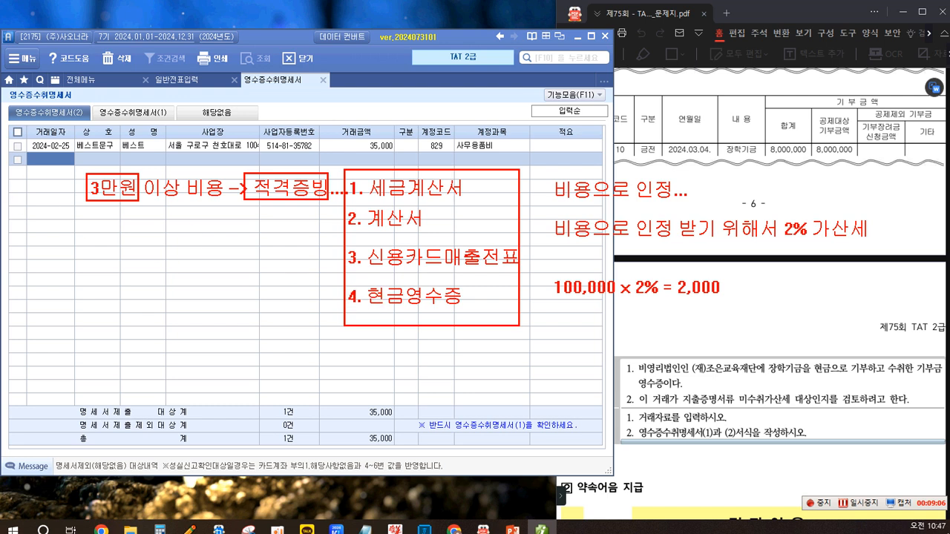
# Step: Write the note "2% 가산세 x –> 비용으로 인정 받는 경우...." beneath the boxed evidence list
pyautogui.click(354, 354)
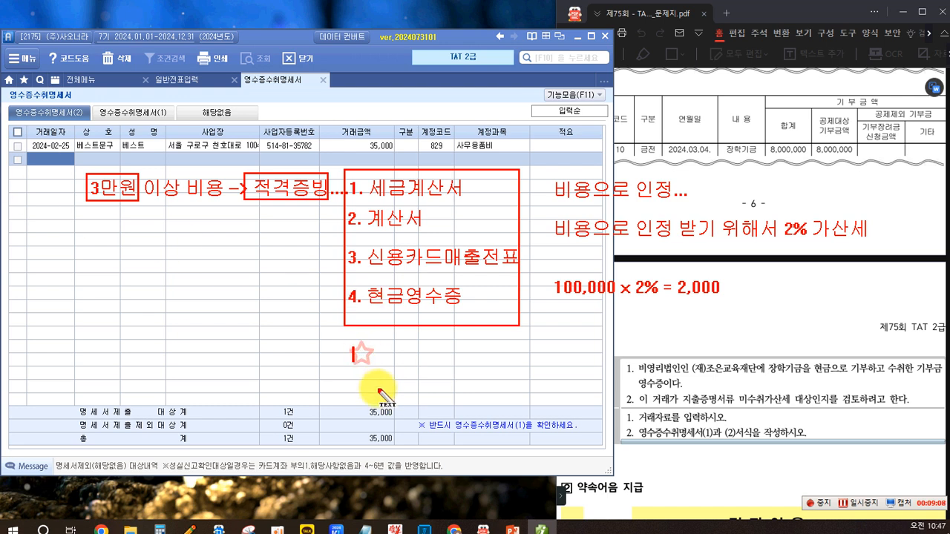
pyautogui.write('2% r')
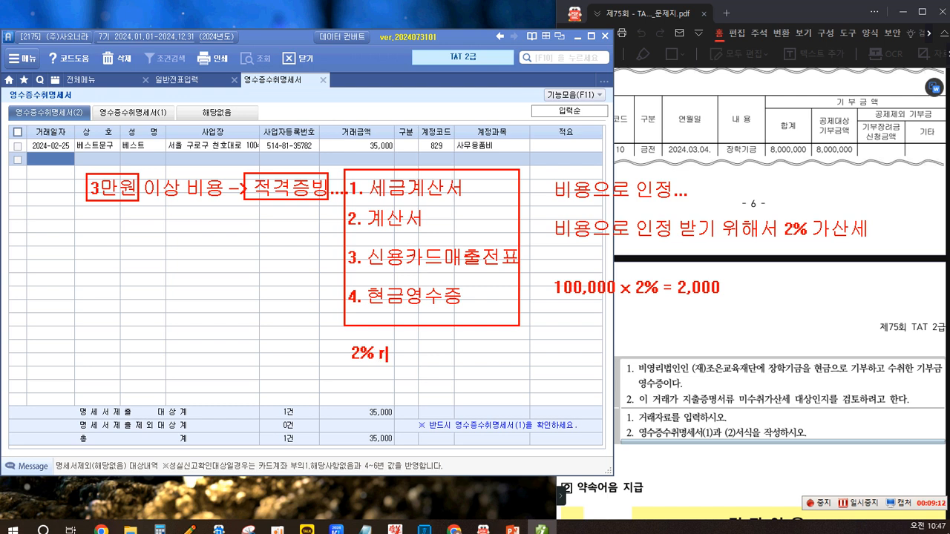
pyautogui.press('BackSpace')
pyautogui.write('가산세 ')
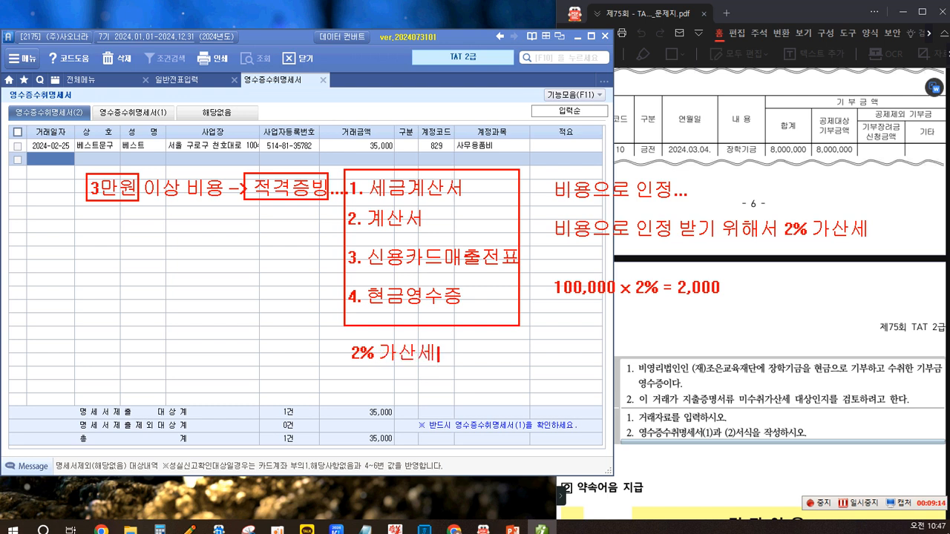
pyautogui.write('× -> qldyd')
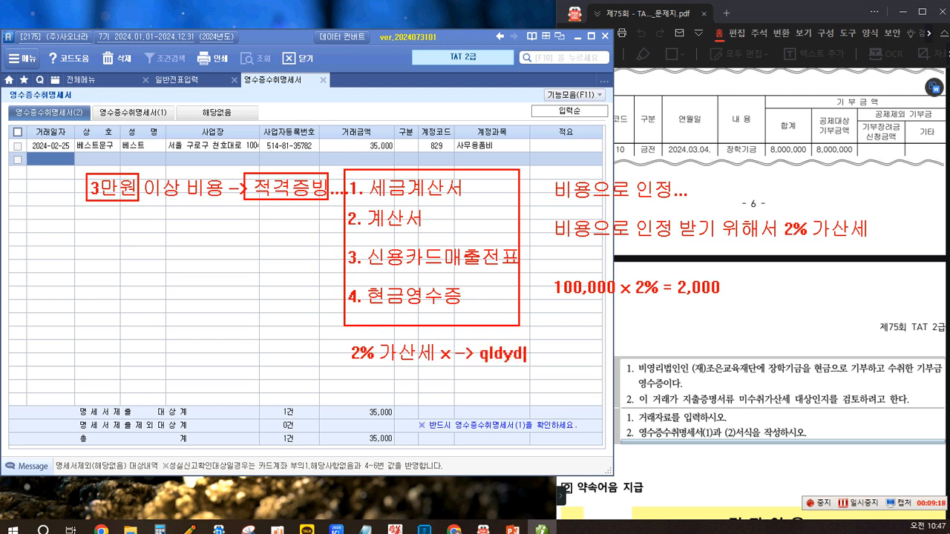
pyautogui.press('BackSpace')
pyautogui.press('BackSpace')
pyautogui.press('BackSpace')
pyautogui.press('BackSpace')
pyautogui.press('BackSpace')
pyautogui.press('BackSpace')
pyautogui.write('비용으로 이ㄴ정 받은')
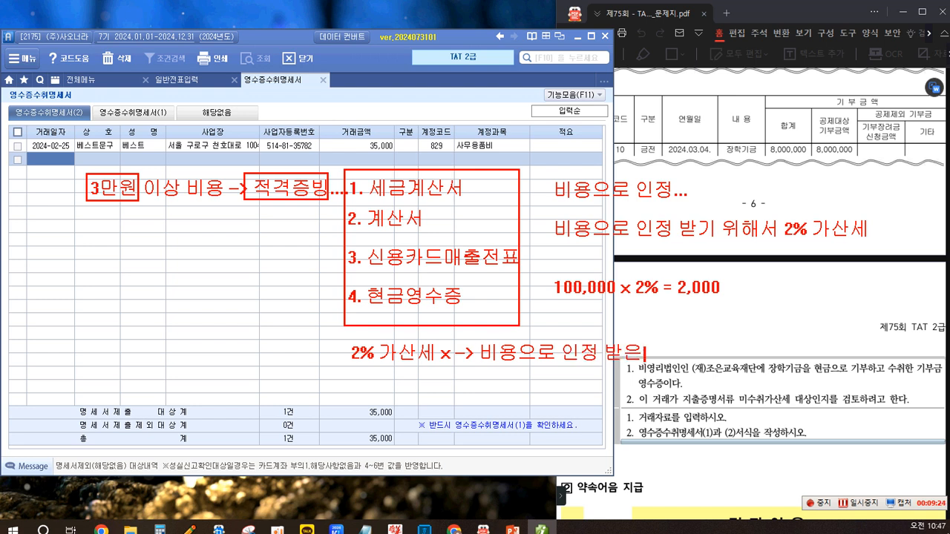
pyautogui.press('BackSpace')
pyautogui.write('는 ㄱㅕㅇ우....')
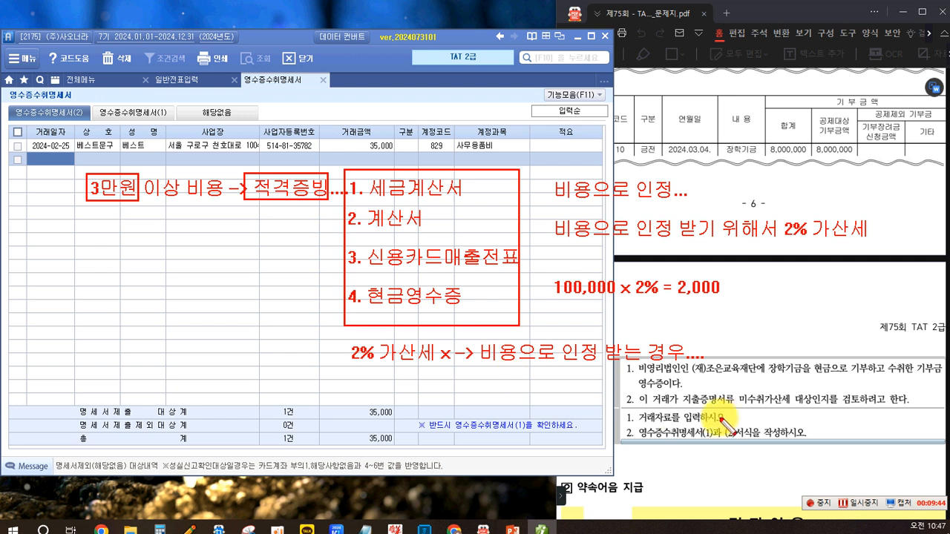
# Step: Mark "지출증명서류 미수취가산세 대상인지" in the exam text and box the 구분 column heading, then clear all annotations
pyautogui.moveTo(676, 389)
pyautogui.mouseDown()
pyautogui.moveTo(735, 407)
pyautogui.moveTo(836, 414)
pyautogui.mouseUp()
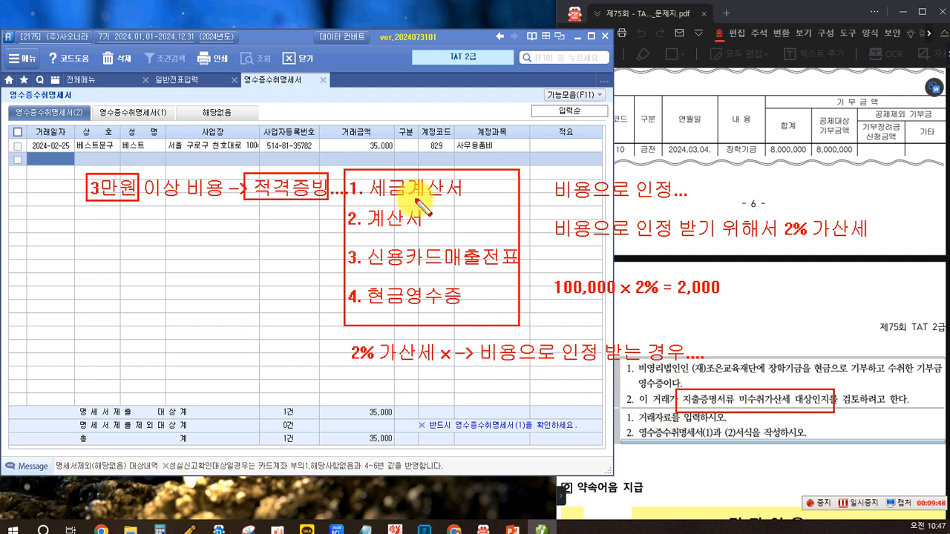
pyautogui.moveTo(394, 125); pyautogui.dragTo(421, 125)
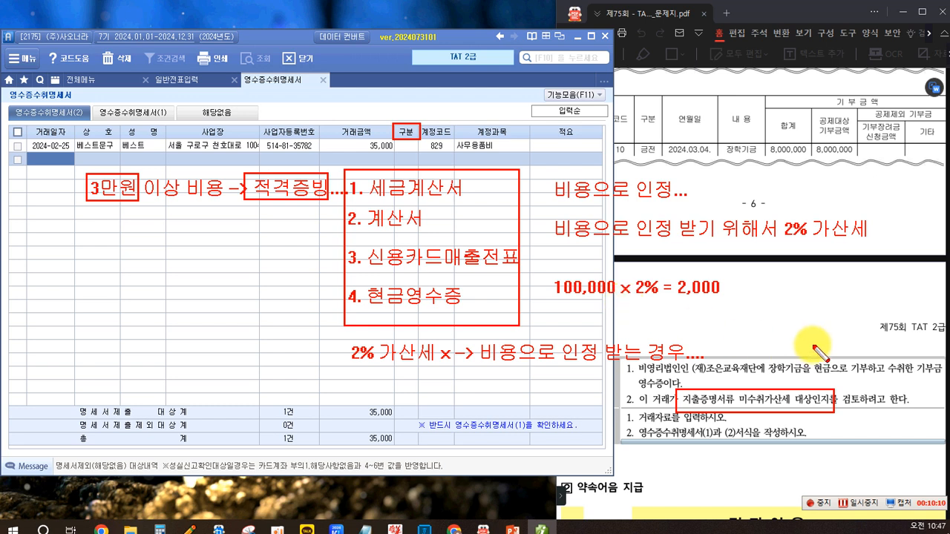
pyautogui.moveTo(682, 399)
pyautogui.mouseDown()
pyautogui.moveTo(717, 399)
pyautogui.moveTo(713, 416)
pyautogui.moveTo(762, 399)
pyautogui.moveTo(824, 400)
pyautogui.mouseUp()
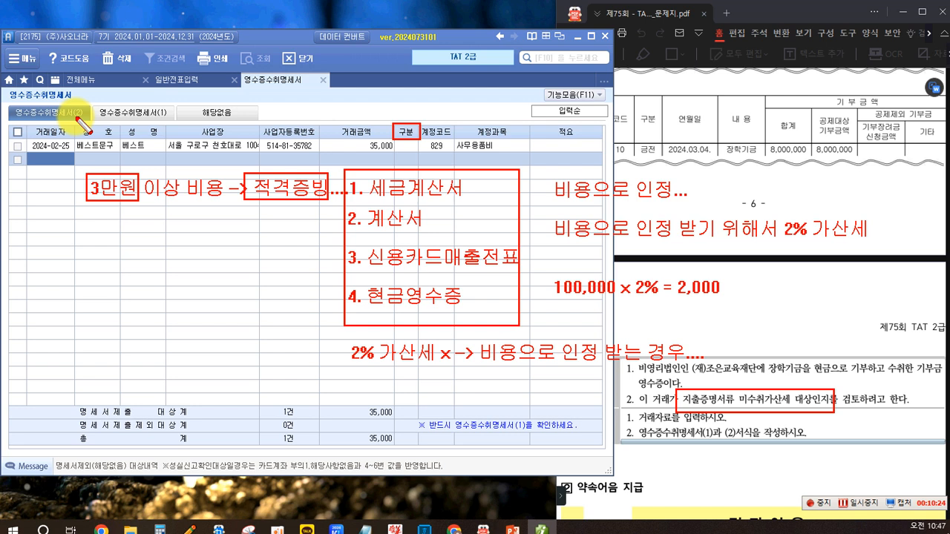
pyautogui.press('Escape')
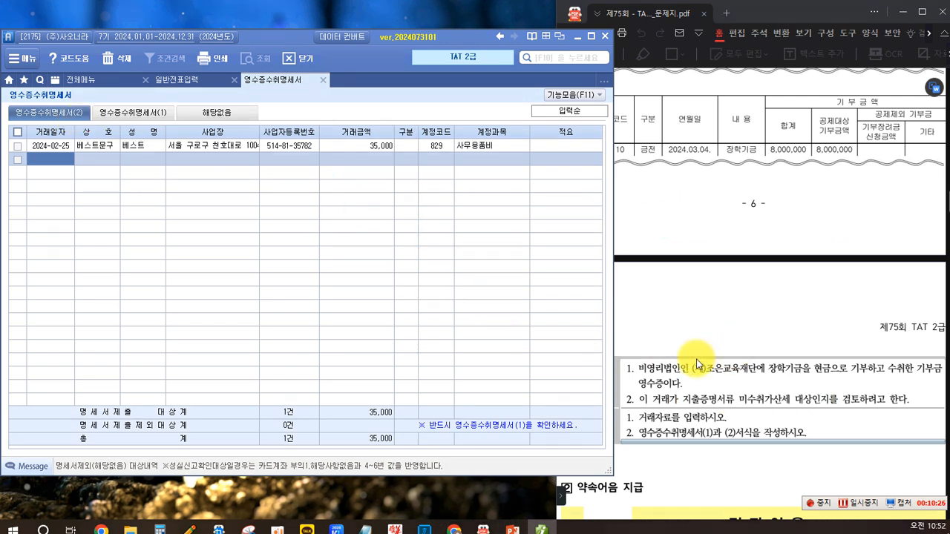
# Step: Start a new 영수증수취명세서(2) row dated 2024-03-04 with 상호 (재)조은교육재단, leaving 성명 blank
pyautogui.scroll(3, 713, 360)
pyautogui.scroll(2, 698, 363)
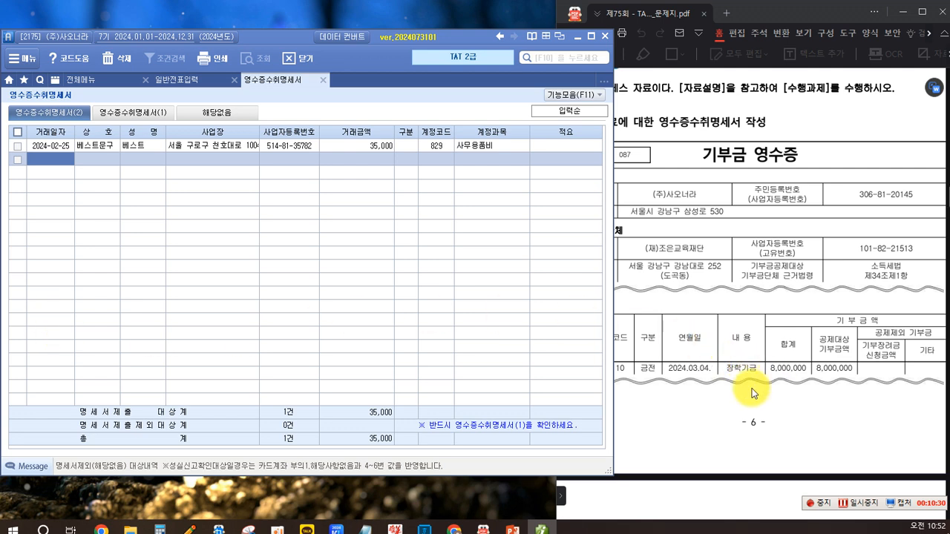
pyautogui.write('2024-__-__')
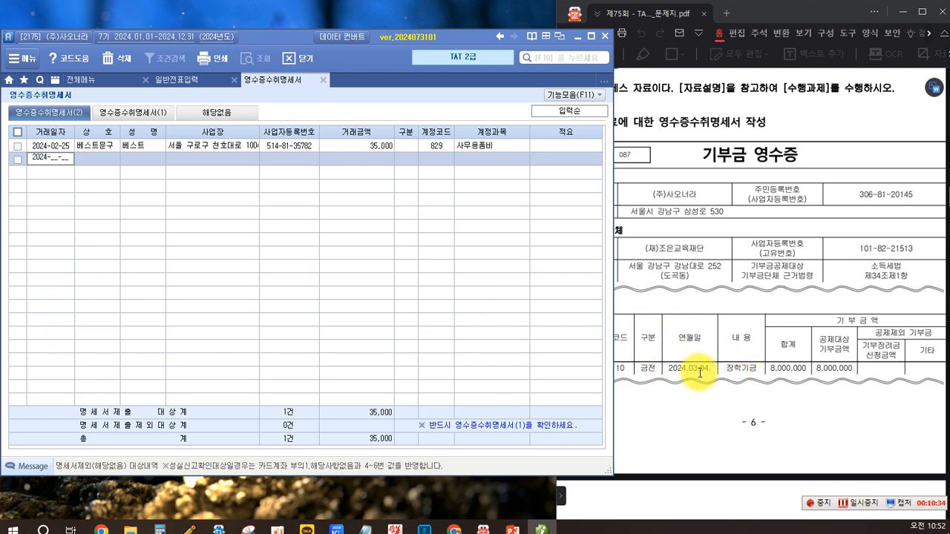
pyautogui.write('04304')
pyautogui.press('Return')
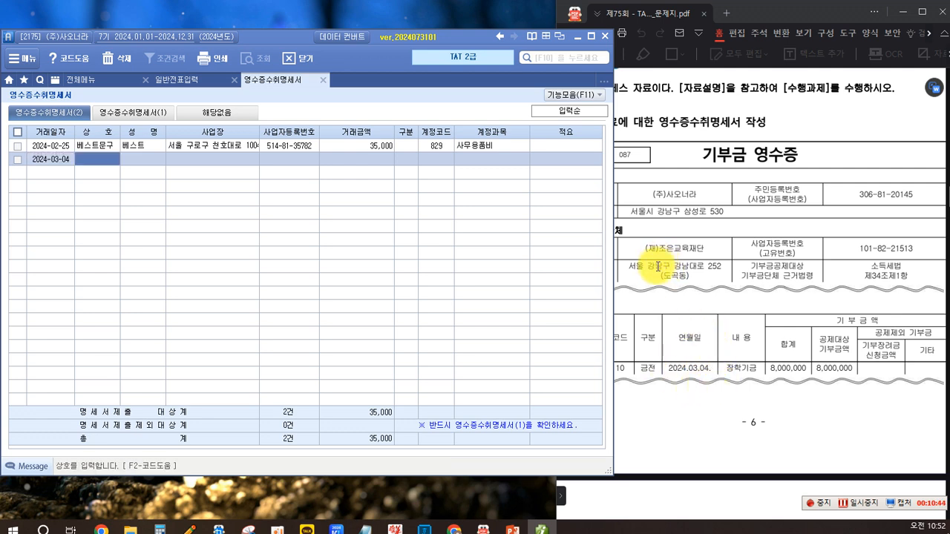
pyautogui.write('(재)')
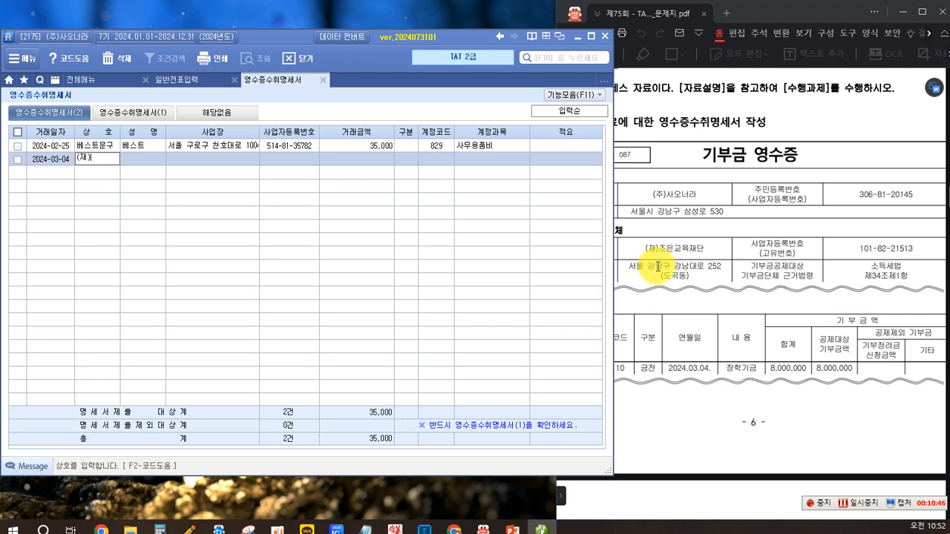
pyautogui.write('조은교육재단')
pyautogui.press('Return')
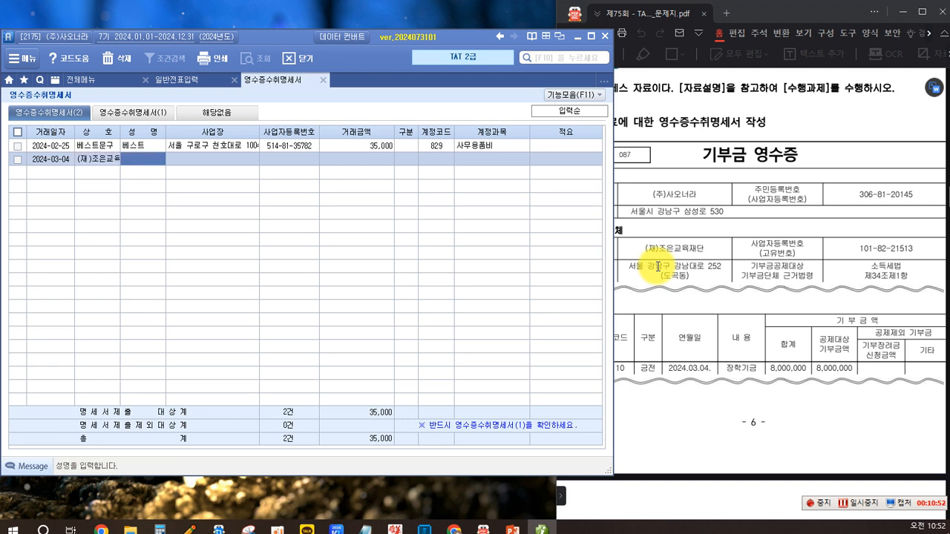
pyautogui.press('Return')
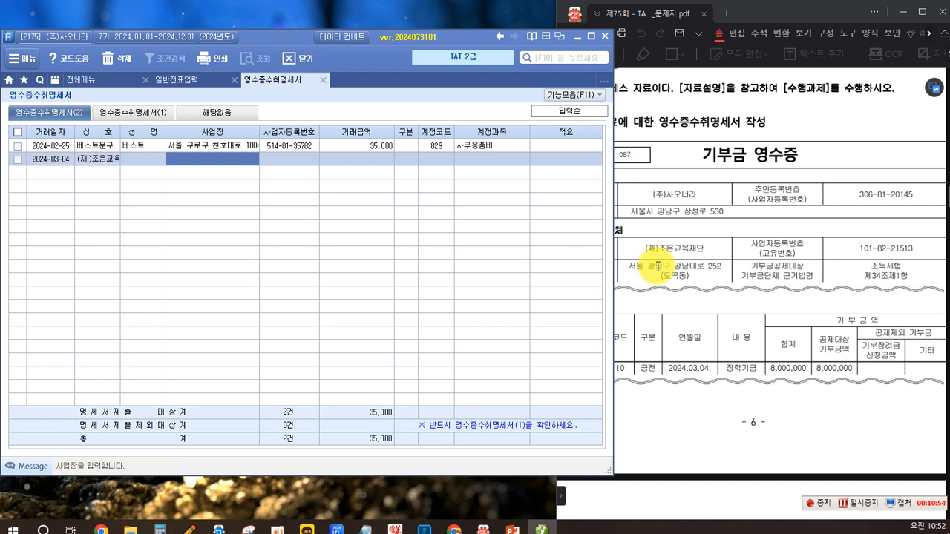
# Step: Fill in the foundation's business address and business registration number from the donation receipt in the 2024-03-04 row
pyautogui.write('서울 ')
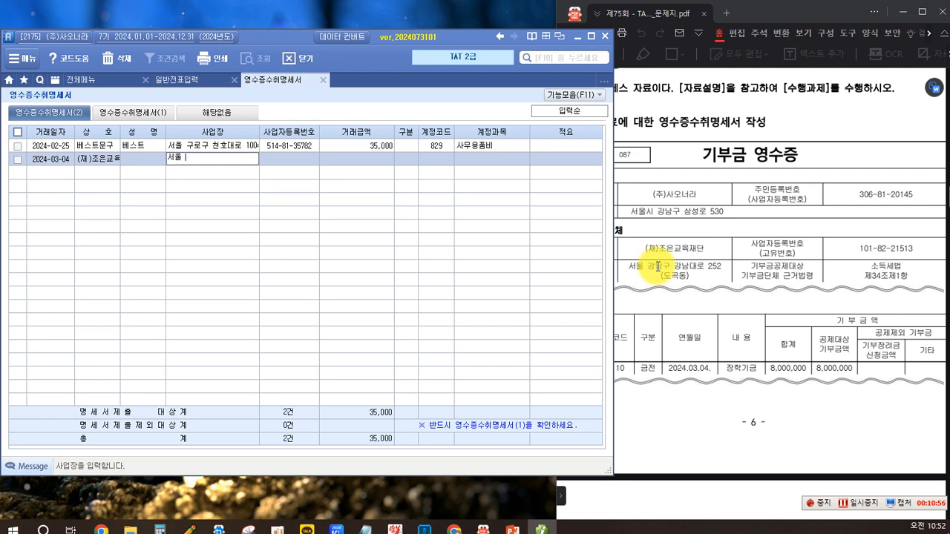
pyautogui.write('강남구 가')
pyautogui.write('남대로 ')
pyautogui.write('252')
pyautogui.write(' (도곡')
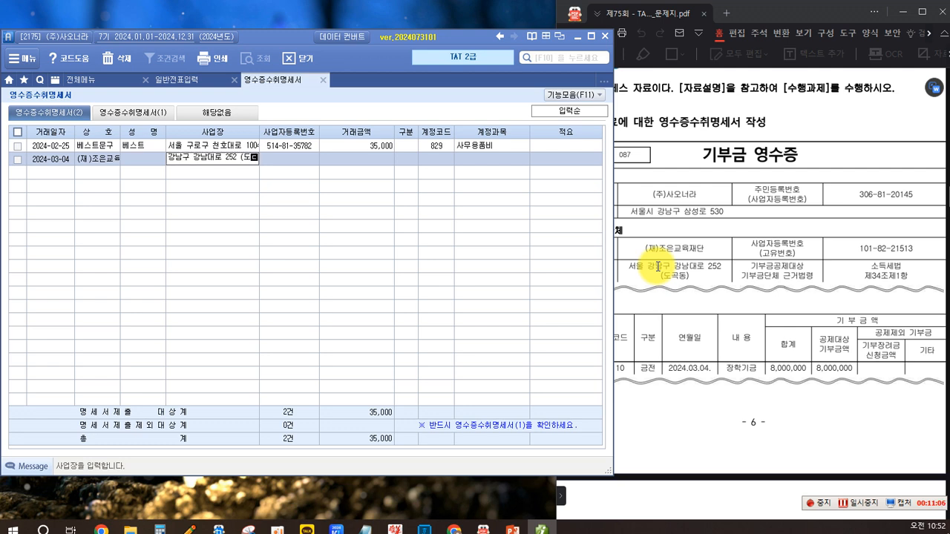
pyautogui.write('동)')
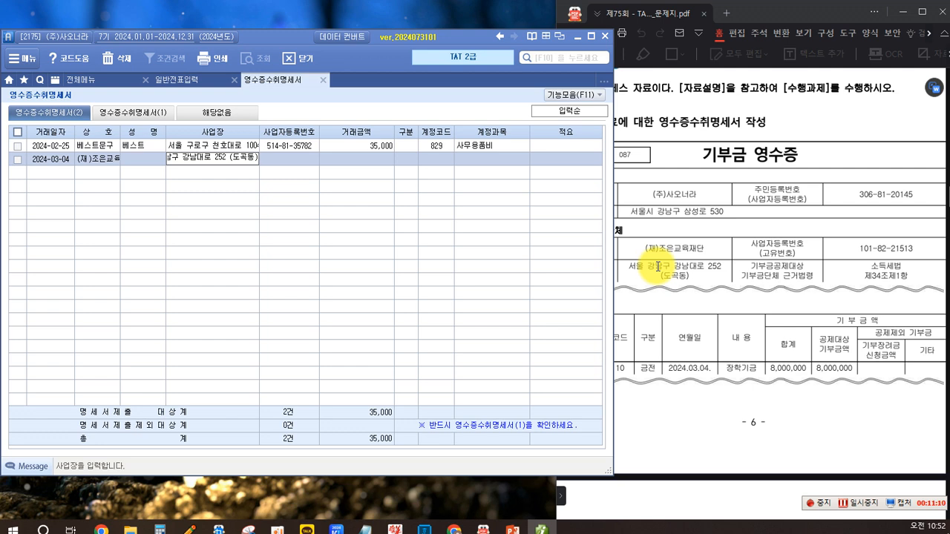
pyautogui.press('Return')
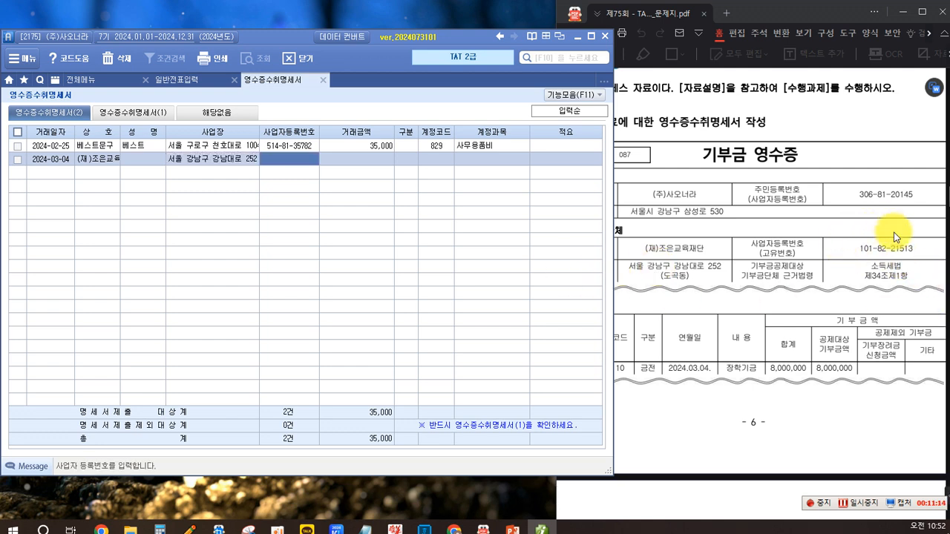
pyautogui.write('101')
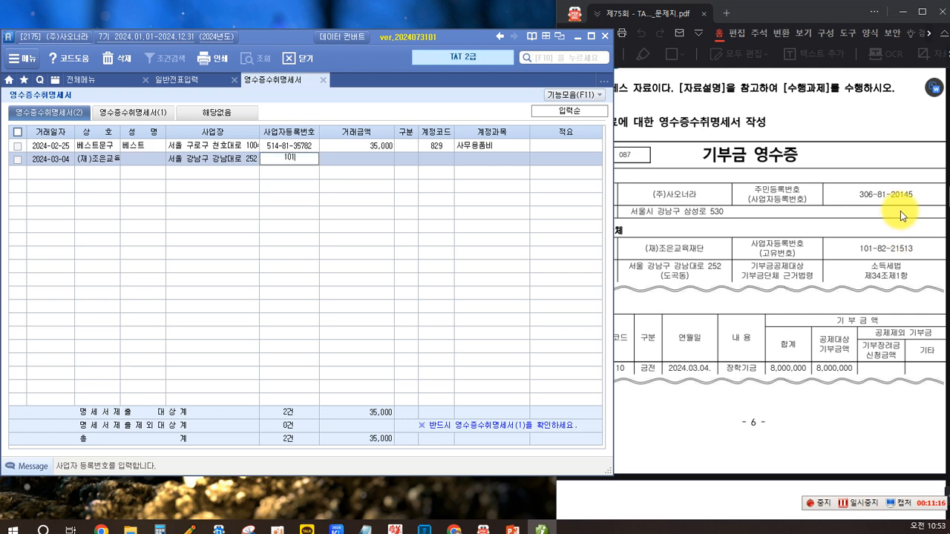
pyautogui.write('8221513')
pyautogui.press('Return')
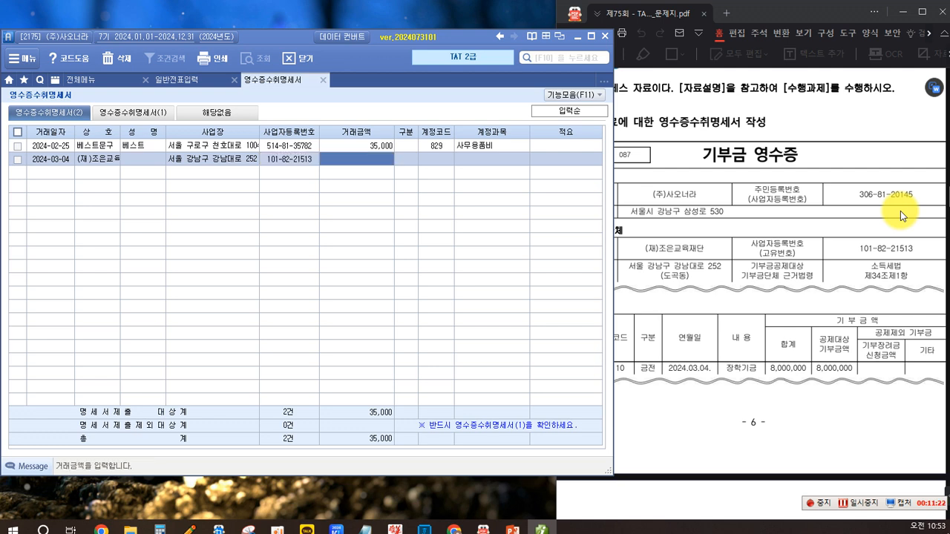
# Step: Set the donation row's 거래금액 to 8,000,000 and its 구분 to 20. 비영리법인과의 거래
pyautogui.write('8000000')
pyautogui.press('Return')
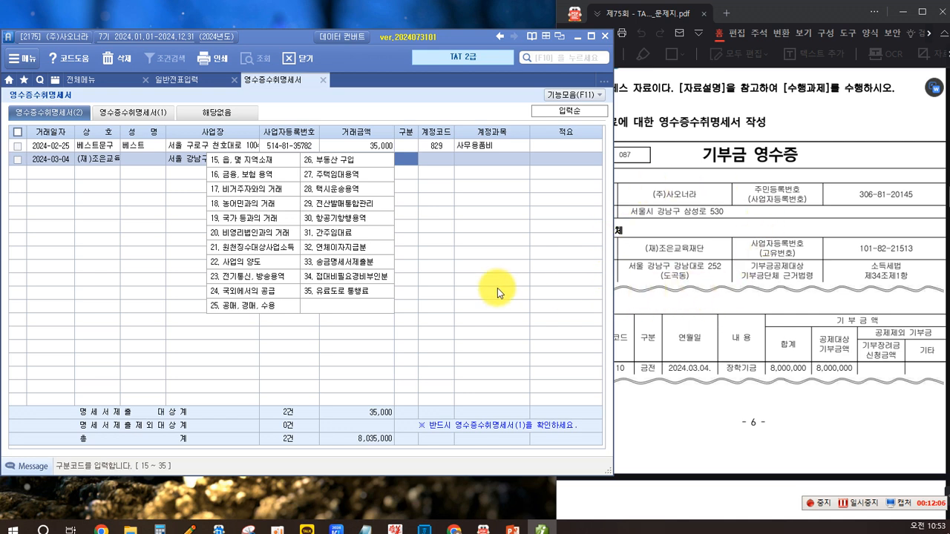
pyautogui.doubleClick(229, 238)
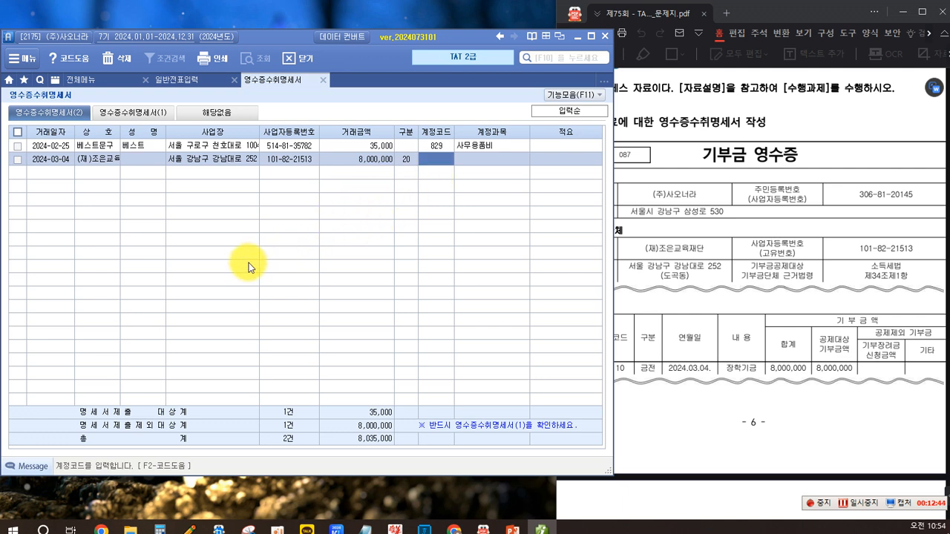
# Step: Look up "기부" among the account codes, assign 933 기부금 to the donation row, and finish it with 적요 blank
pyautogui.press('F2')
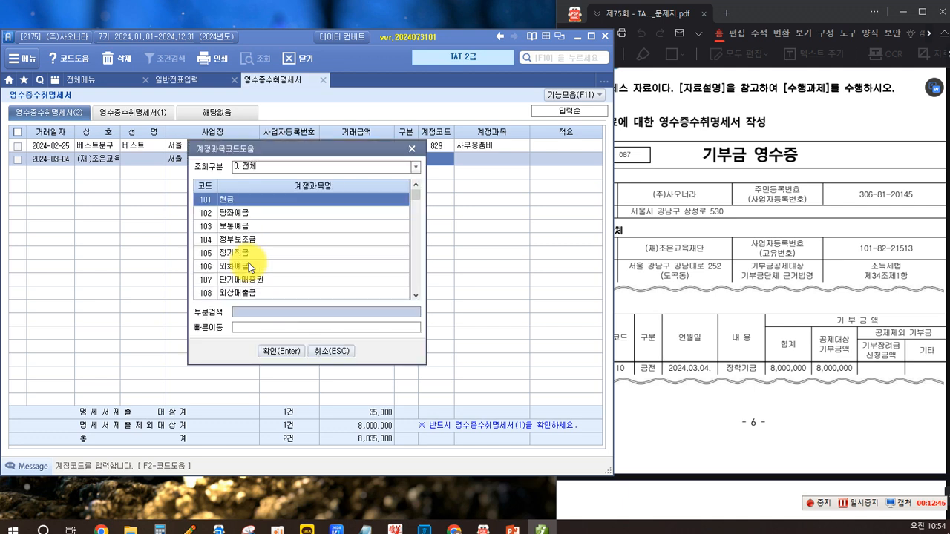
pyautogui.write('기부')
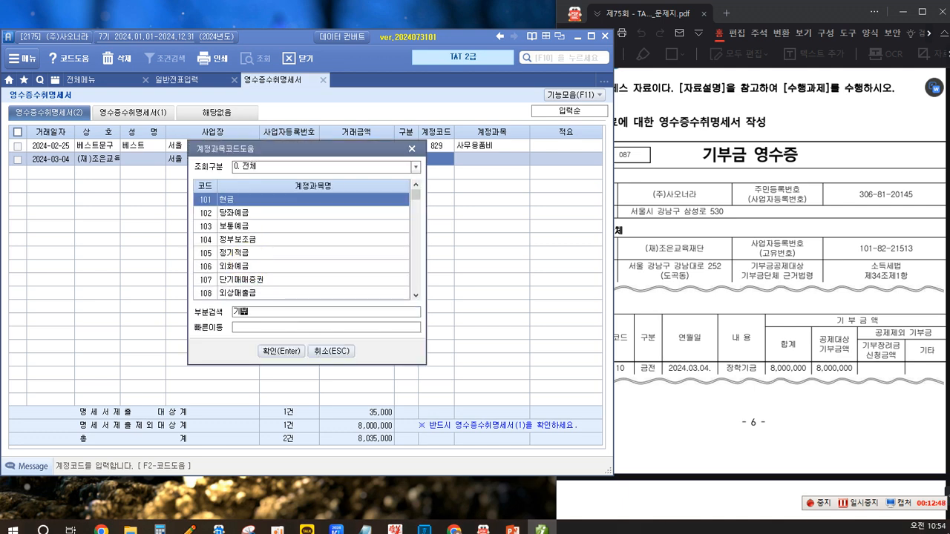
pyautogui.press('Return')
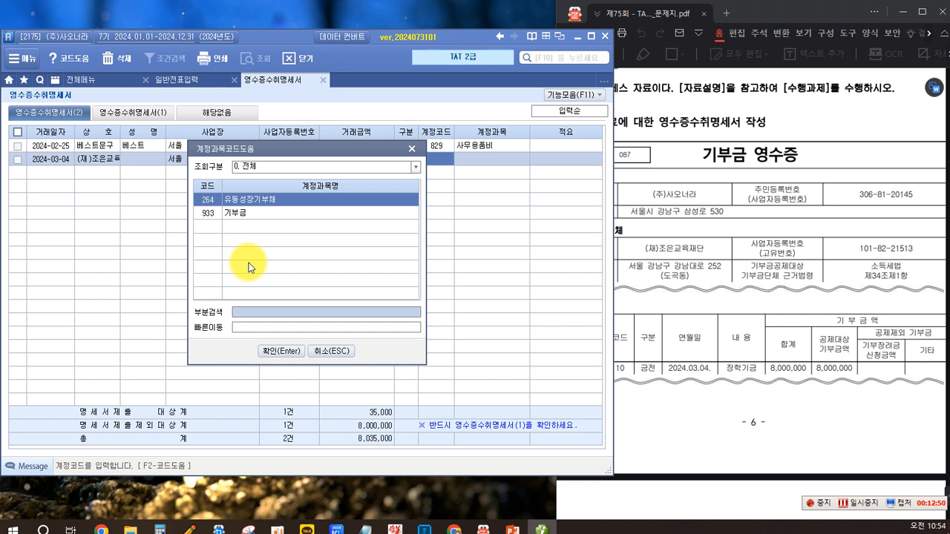
pyautogui.press('Down')
pyautogui.press('Return')
pyautogui.press('Return')
pyautogui.press('Return')
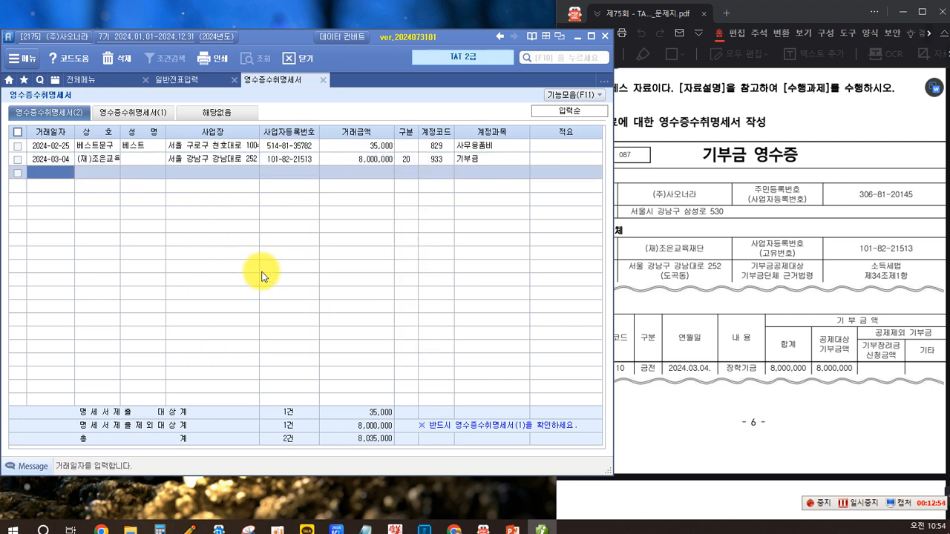
# Step: Review question 1's 수행과제 in the exam PDF and open the 영수증수취명세서(1) form
pyautogui.click(750, 359)
pyautogui.scroll(-3, 739, 362)
pyautogui.scroll(-4, 738, 362)
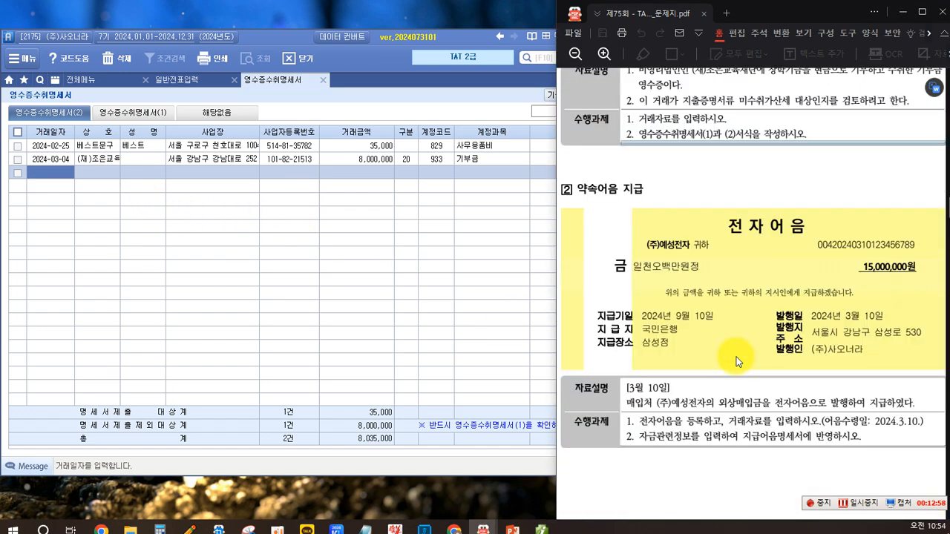
pyautogui.scroll(2, 709, 345)
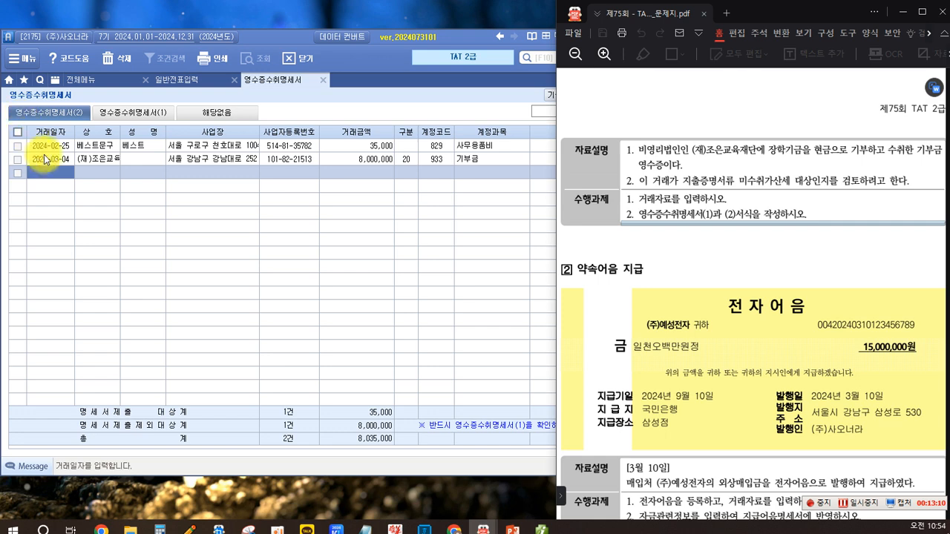
pyautogui.scroll(2, 717, 265)
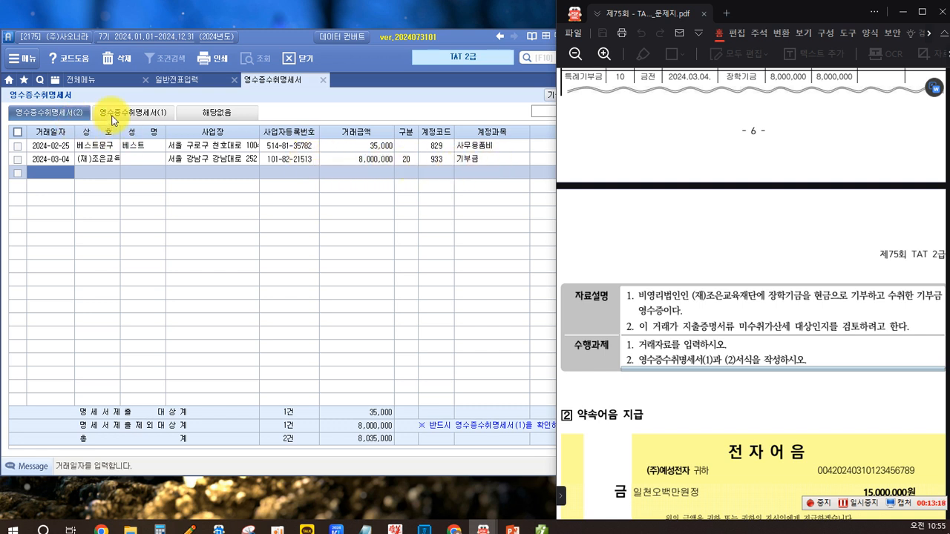
pyautogui.click(146, 118)
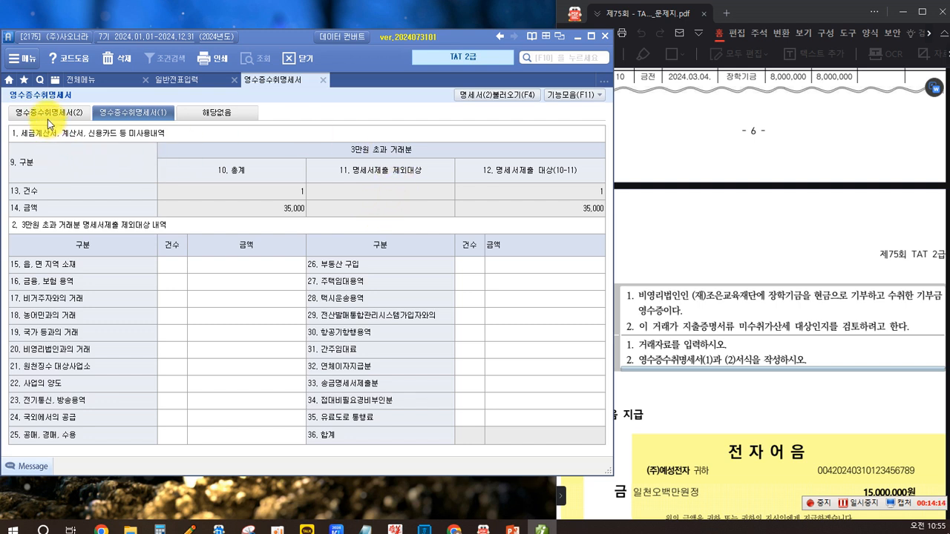
# Step: Load the 영수증수취명세서(2) data into the 영수증수취명세서(1) form to complete it
pyautogui.click(507, 99)
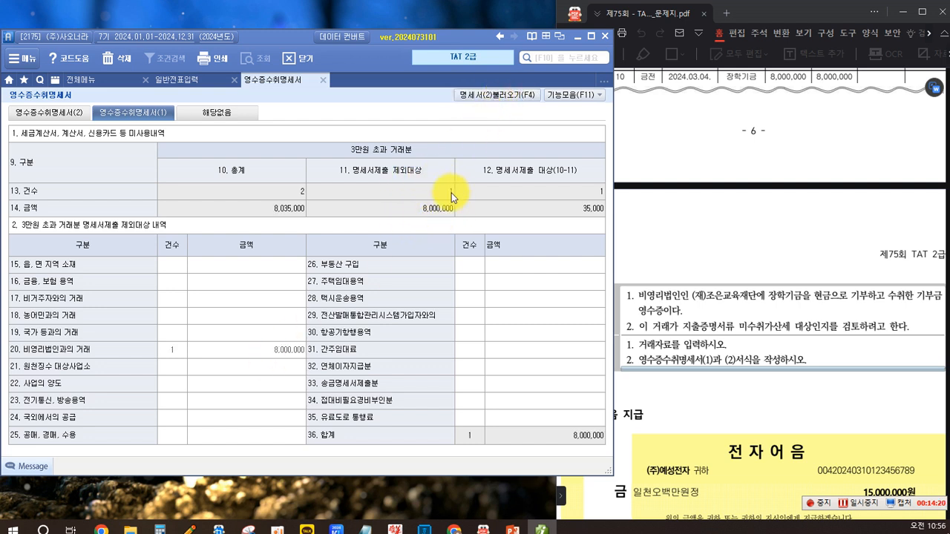
pyautogui.click(716, 346)
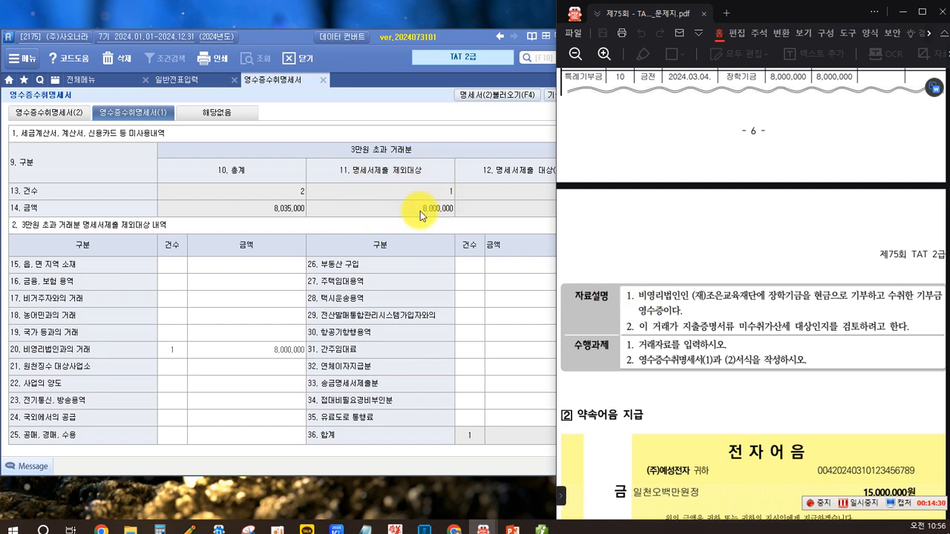
pyautogui.click(378, 233)
# Step: Examine question 2, 약속어음 지급, in the exam PDF, boxing in red its transaction date, supplier, 외상매입금, note amount, 수행과제 and 어음수령일
pyautogui.click(684, 264)
pyautogui.scroll(-5, 684, 263)
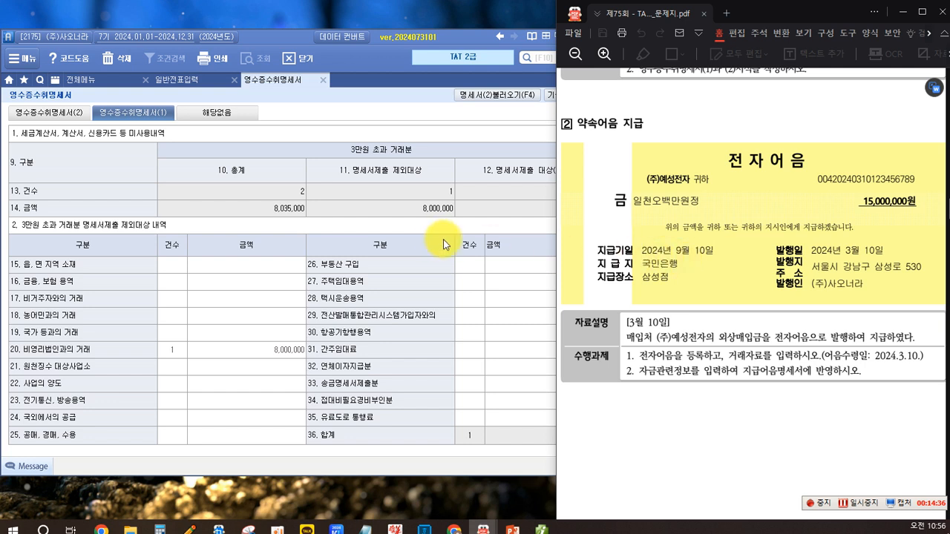
pyautogui.click(348, 227)
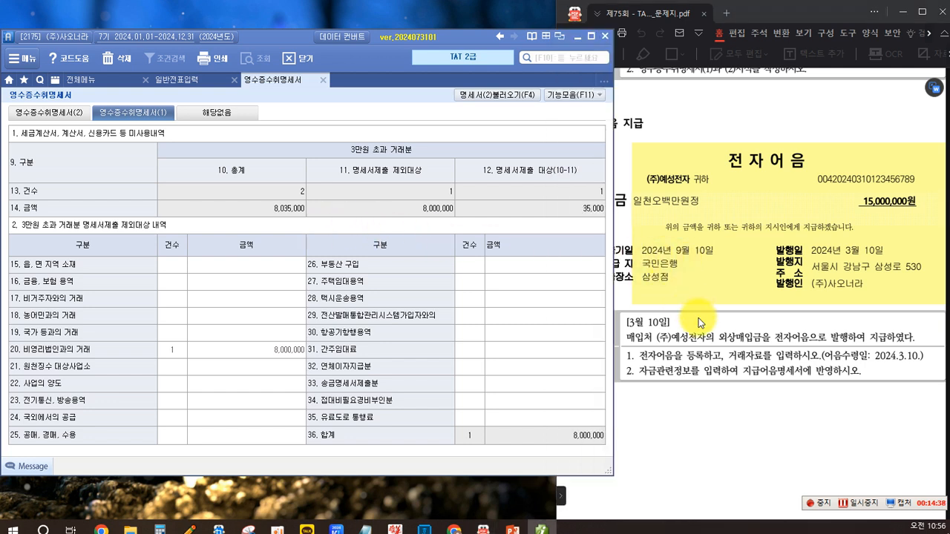
pyautogui.click(694, 352)
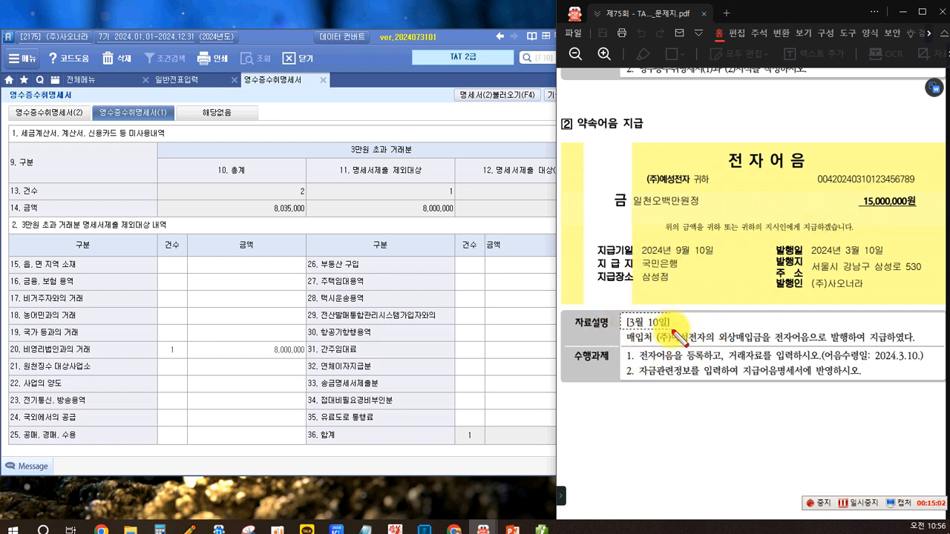
pyautogui.moveTo(683, 332); pyautogui.dragTo(682, 330)
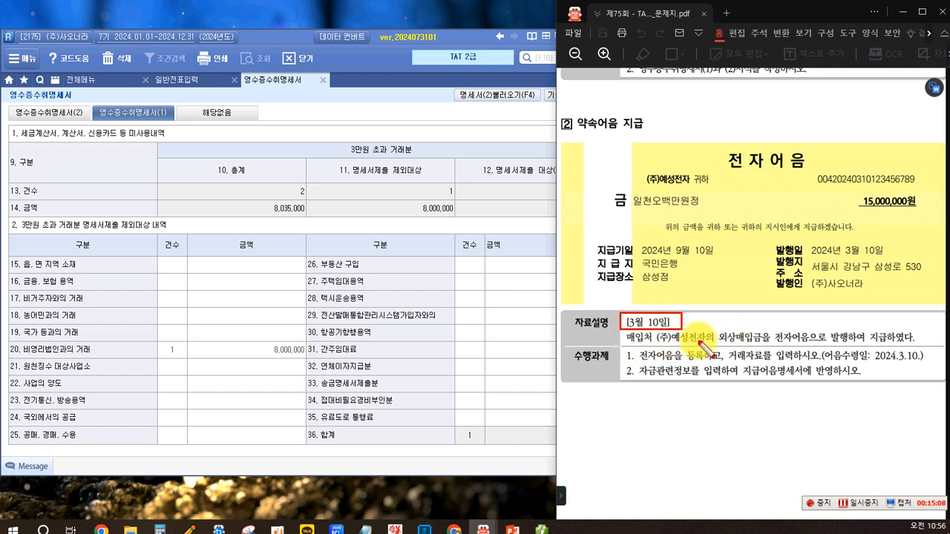
pyautogui.moveTo(655, 333)
pyautogui.mouseDown()
pyautogui.moveTo(712, 349)
pyautogui.moveTo(757, 346)
pyautogui.mouseUp()
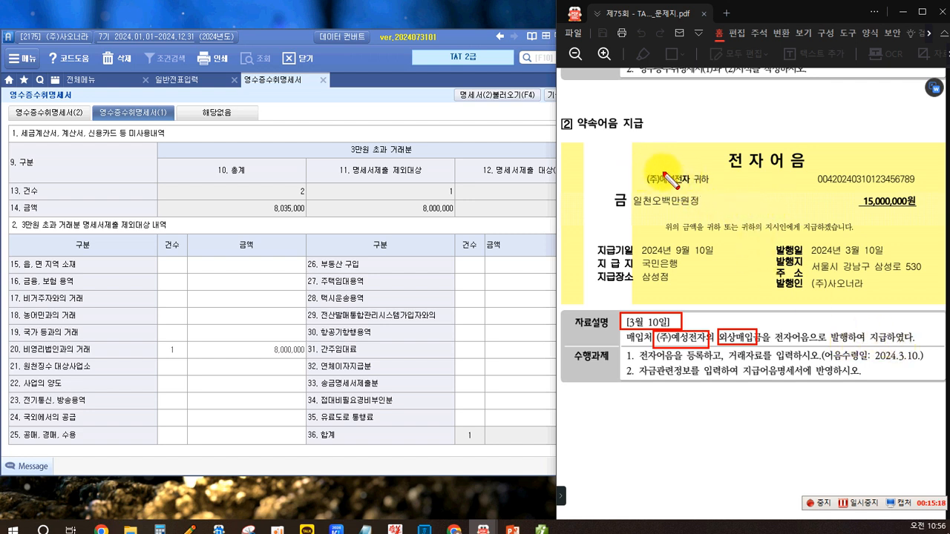
pyautogui.moveTo(638, 171); pyautogui.dragTo(691, 188)
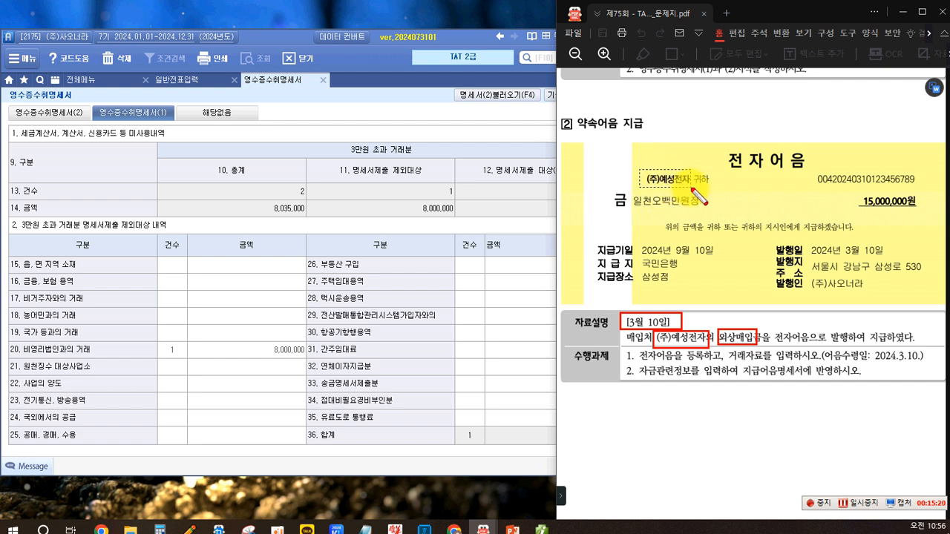
pyautogui.moveTo(858, 194); pyautogui.dragTo(924, 210)
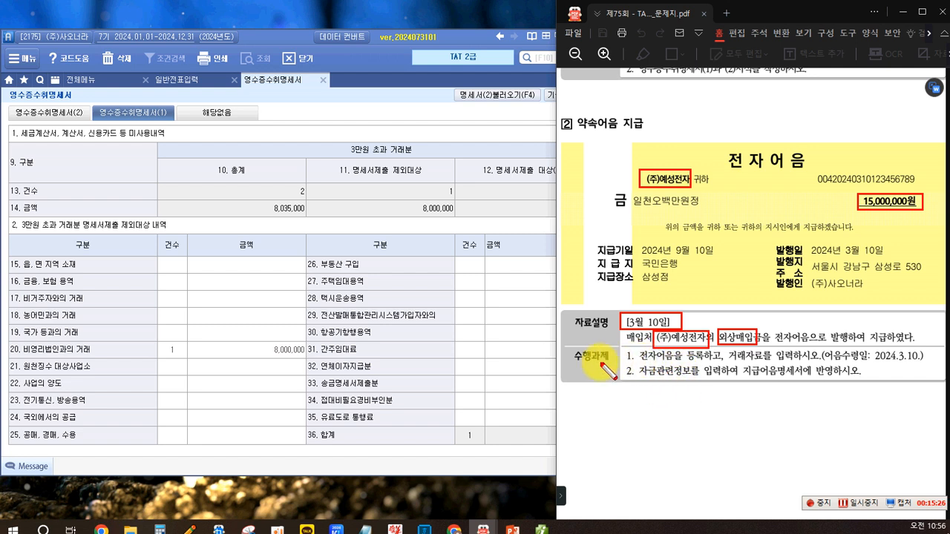
pyautogui.moveTo(569, 348); pyautogui.dragTo(610, 365)
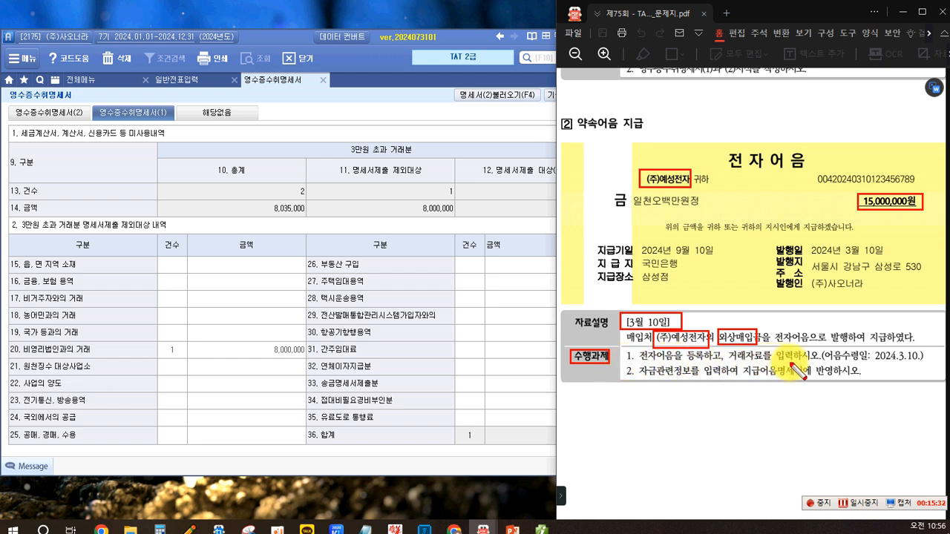
pyautogui.moveTo(820, 348); pyautogui.dragTo(925, 364)
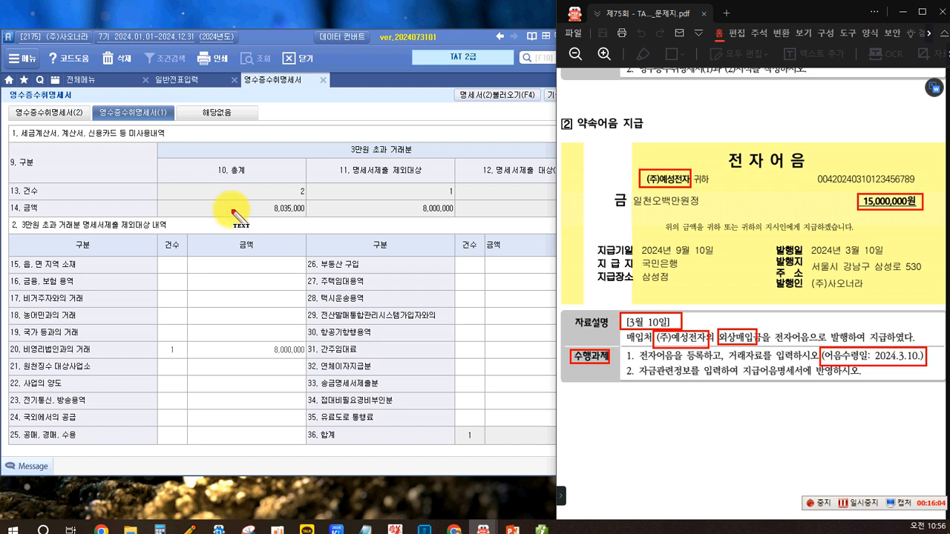
# Step: Write the red on-screen note "주거래은행 -> 국민은행....어음 받아야 합니다. 100매 200매 500매..." across the form
pyautogui.click(170, 203)
pyautogui.write('주거래은행')
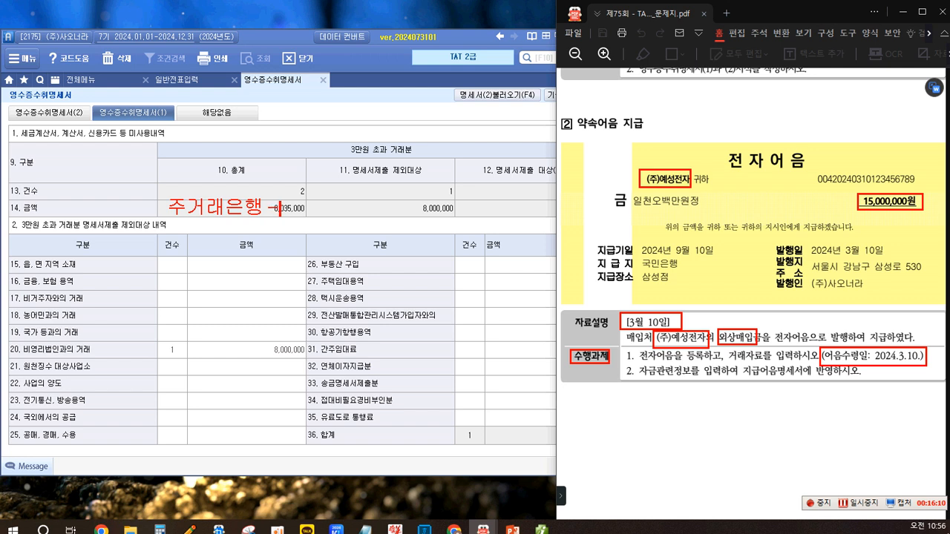
pyautogui.write(' -> 국민은행....')
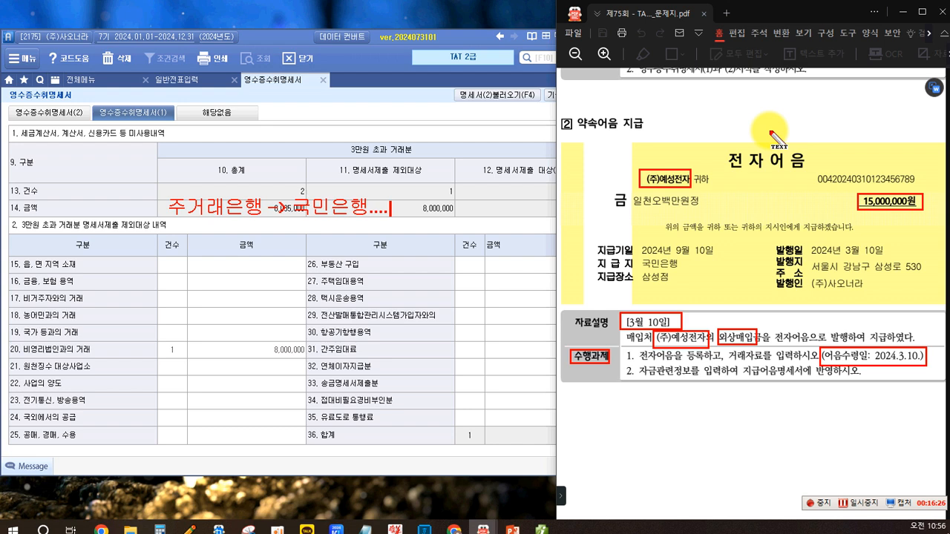
pyautogui.write('ㅡ')
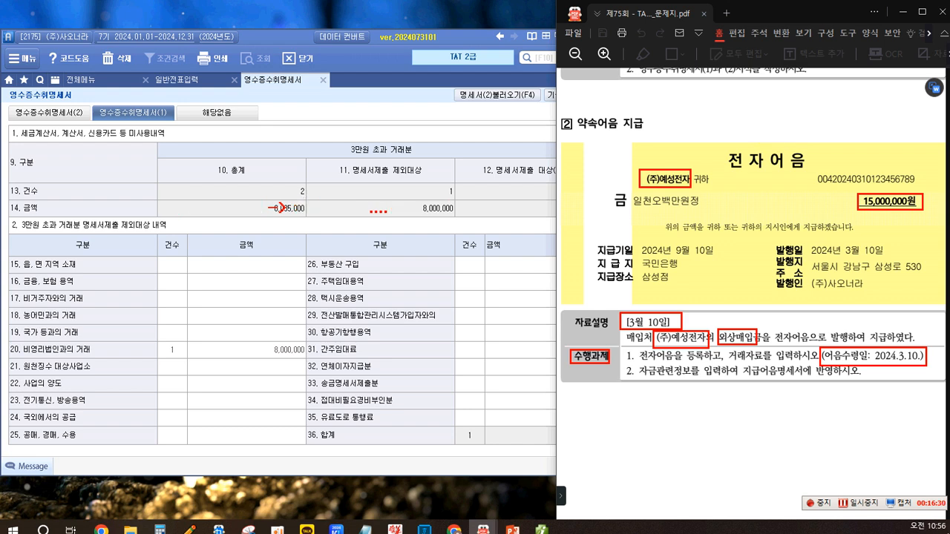
pyautogui.write('ㅑ 합니다.')
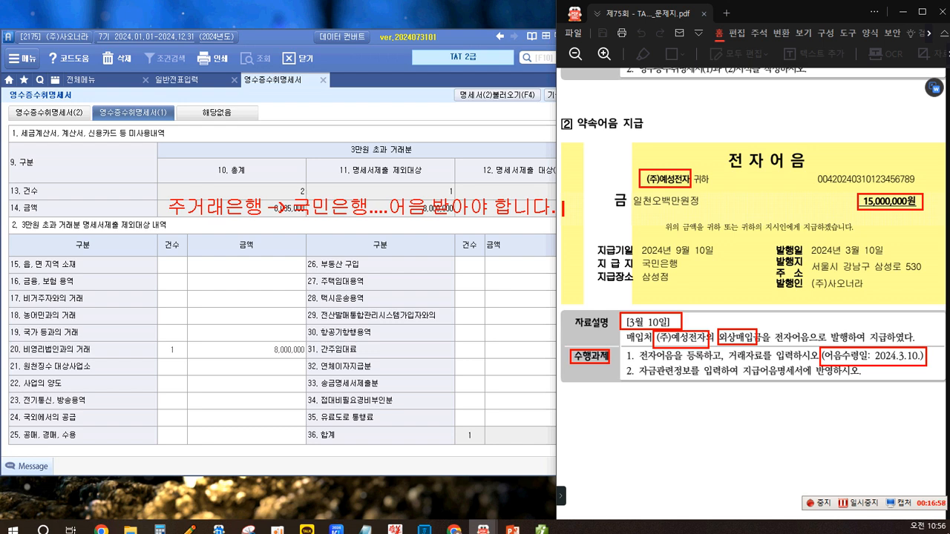
pyautogui.write('100매 200')
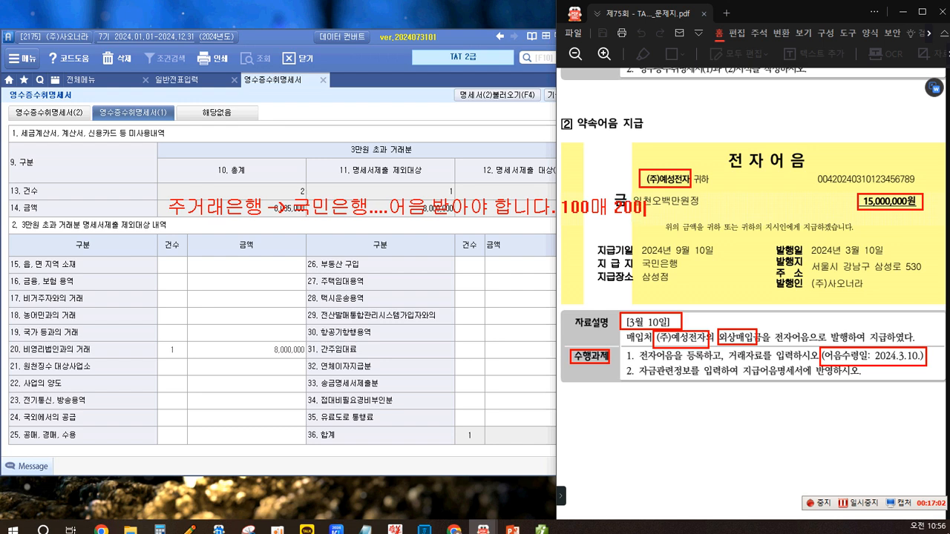
pyautogui.write('매 500매...')
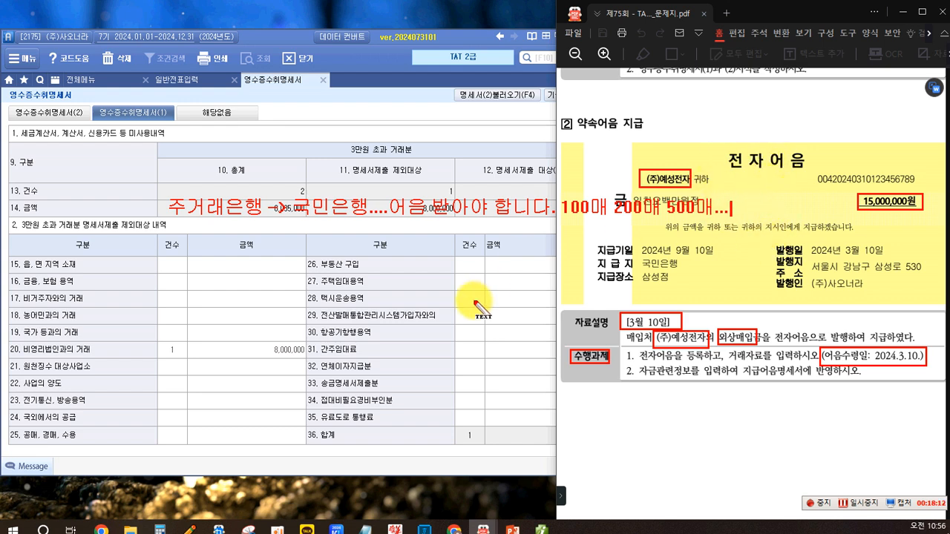
# Step: Add the on-screen notes "어음등록...." and "거래처 지급..." on separate lines below the bank note
pyautogui.click(169, 248)
pyautogui.write('드')
pyautogui.press('BackSpace')
pyautogui.write('어음등록....')
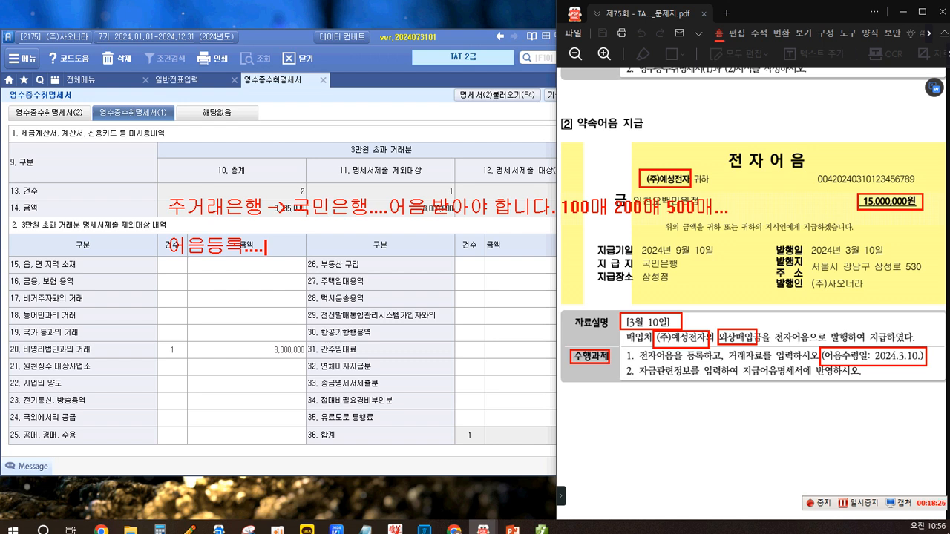
pyautogui.press('Return')
pyautogui.press('Return')
pyautogui.write('거래')
pyautogui.write('처 지급ㅂ..')
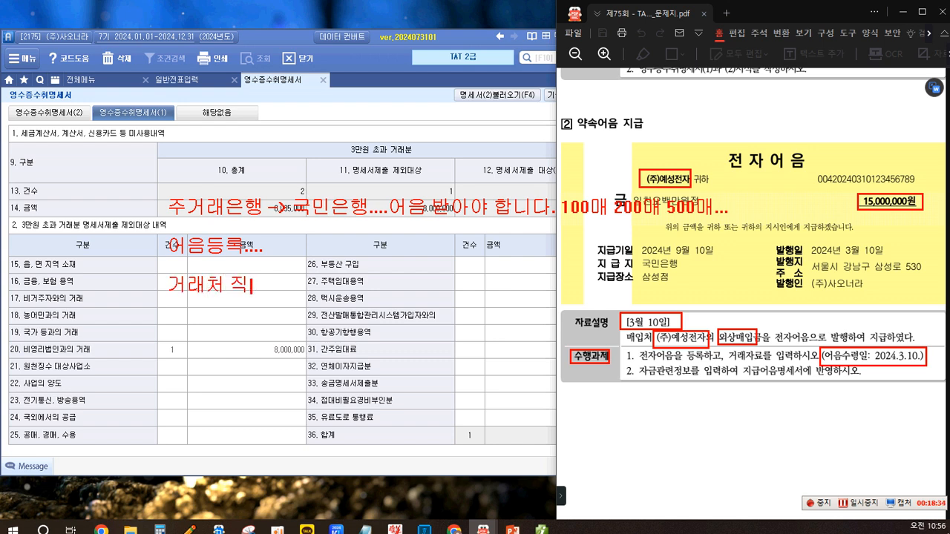
pyautogui.press('BackSpace')
pyautogui.press('BackSpace')
pyautogui.press('BackSpace')
pyautogui.write('...')
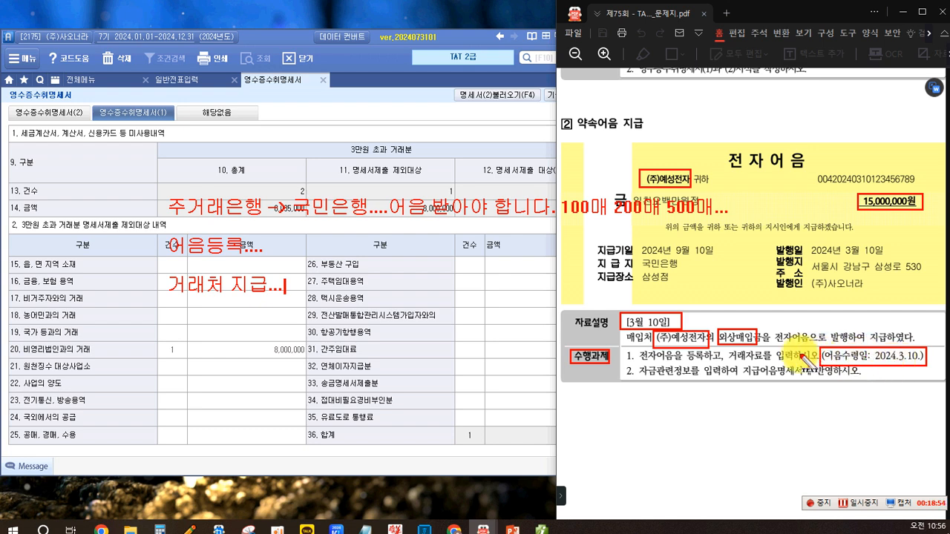
# Step: Add the journal entry note "(차) 외상매입금.... (대) 지급어음..." below the other notes, then clear all annotations
pyautogui.press('Return')
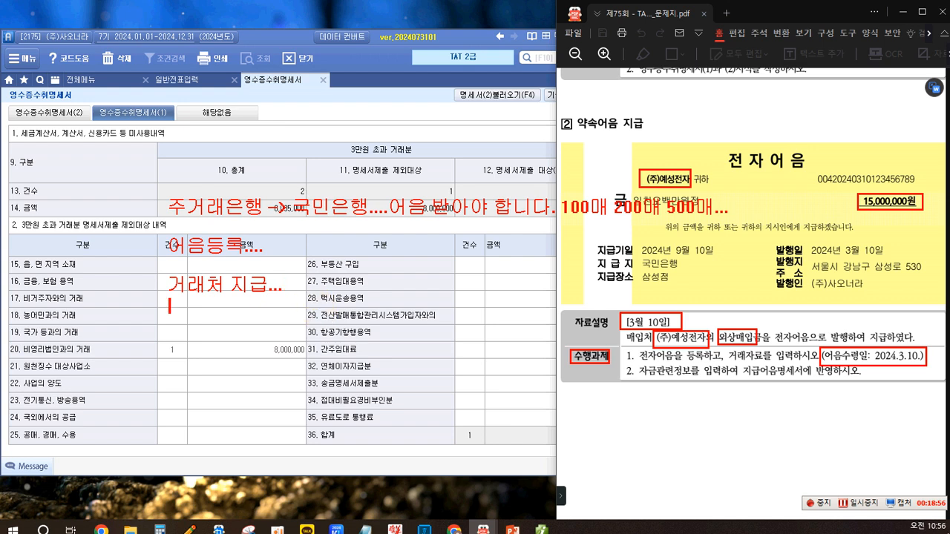
pyautogui.write('[차')
pyautogui.write('] ')
pyautogui.write('외상맹')
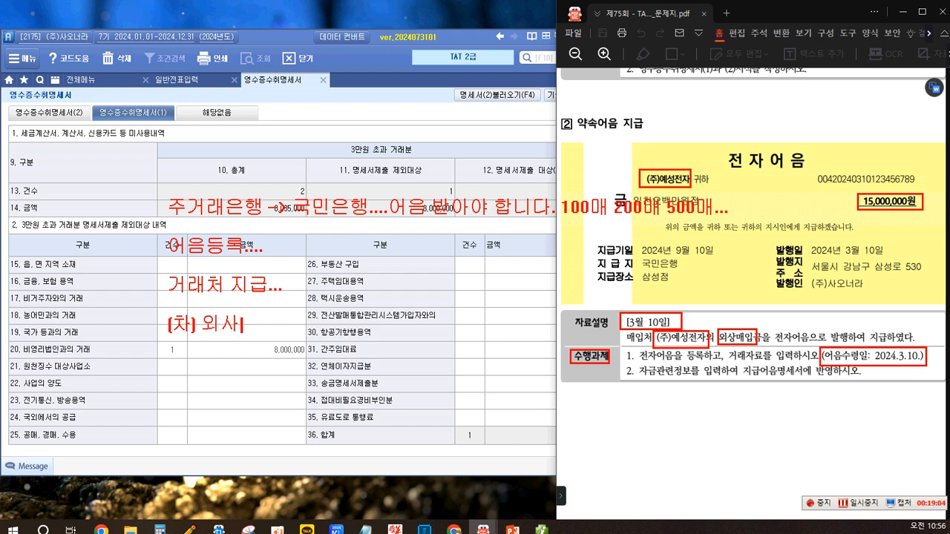
pyautogui.write('입금.... [대] 지급어음...')
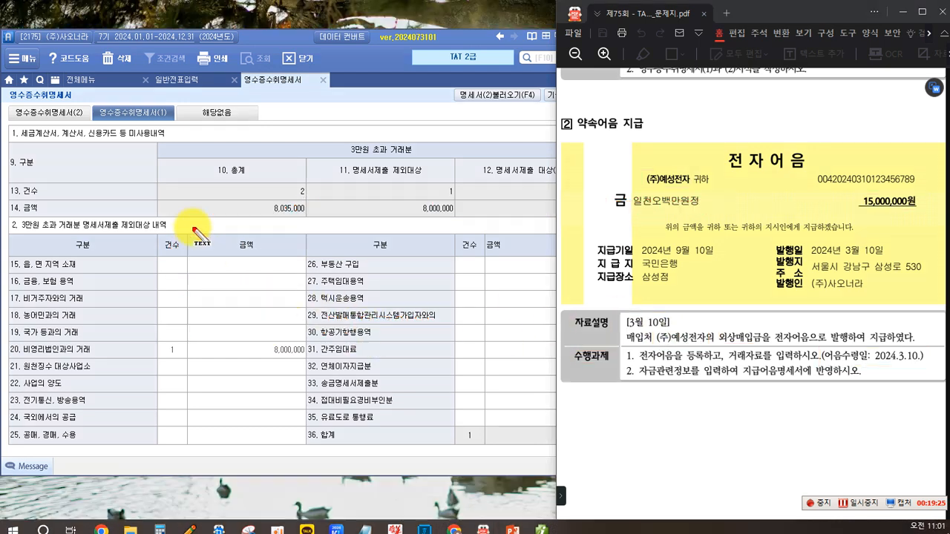
# Step: Open 어음등록 from 일반전표입력 and set the 수령일 to 2024-03-10
pyautogui.click(74, 81)
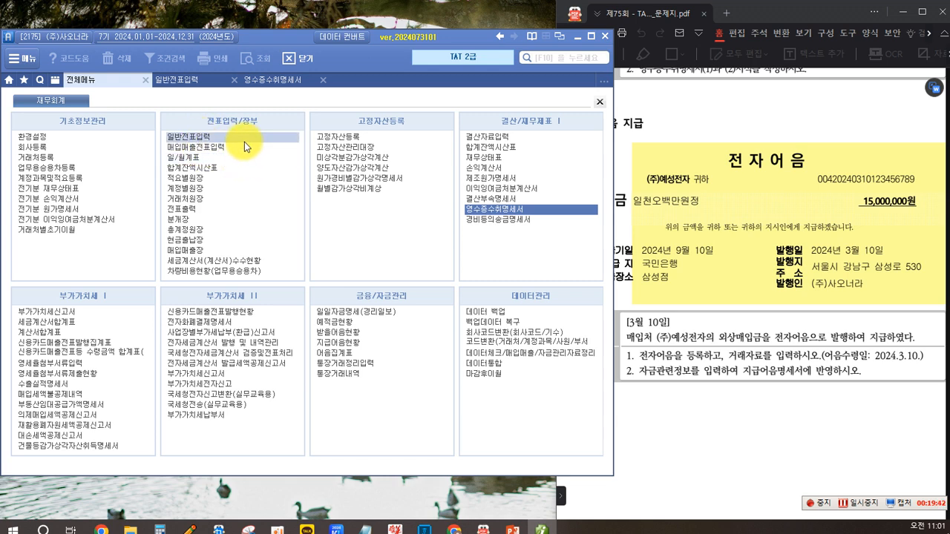
pyautogui.click(186, 137)
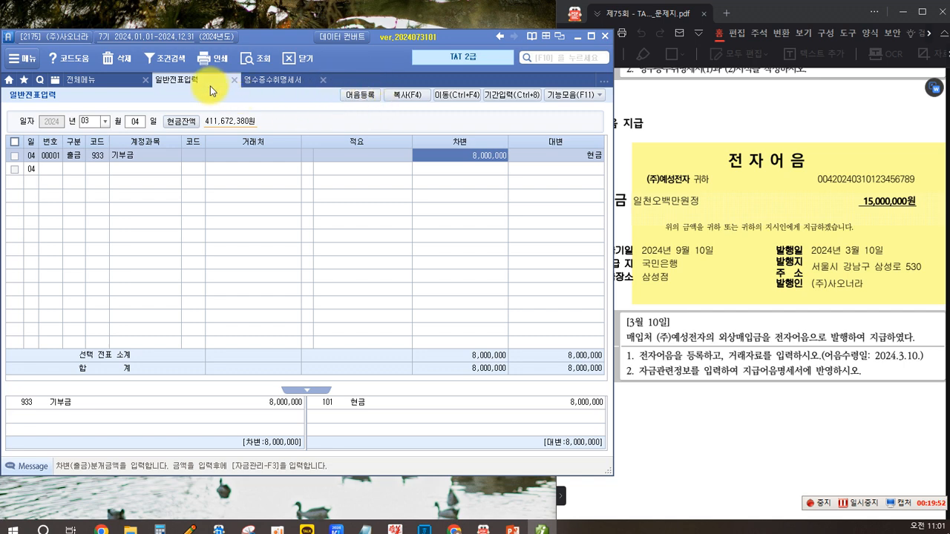
pyautogui.click(363, 97)
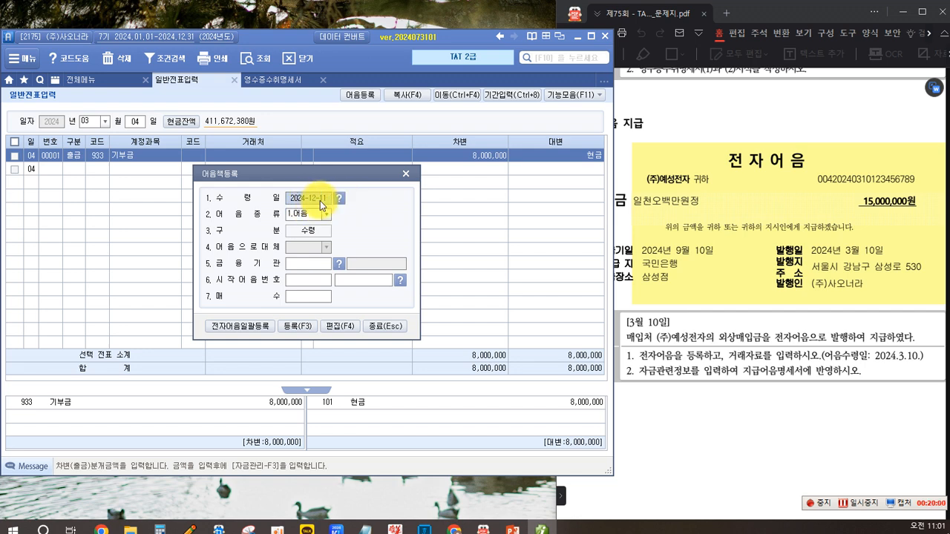
pyautogui.write('2')
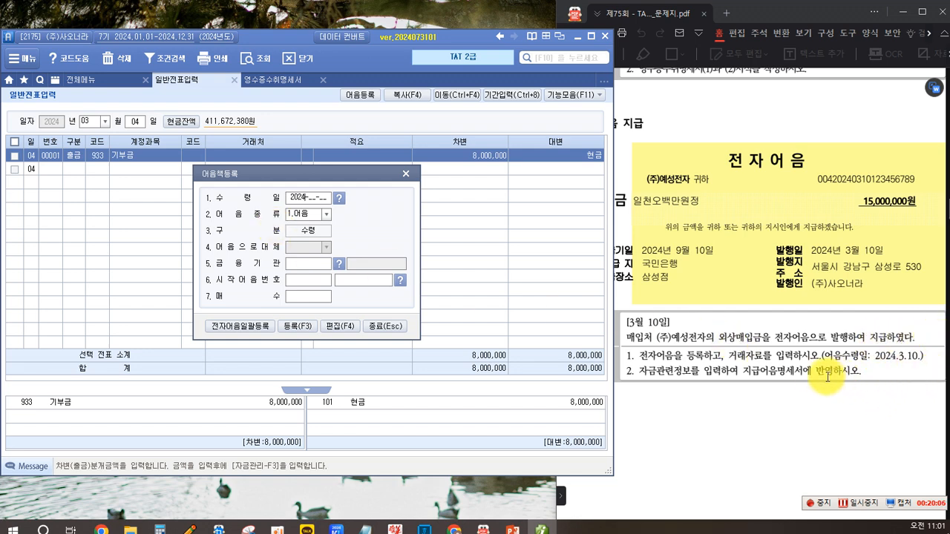
pyautogui.write('024-03-10')
pyautogui.press('Return')
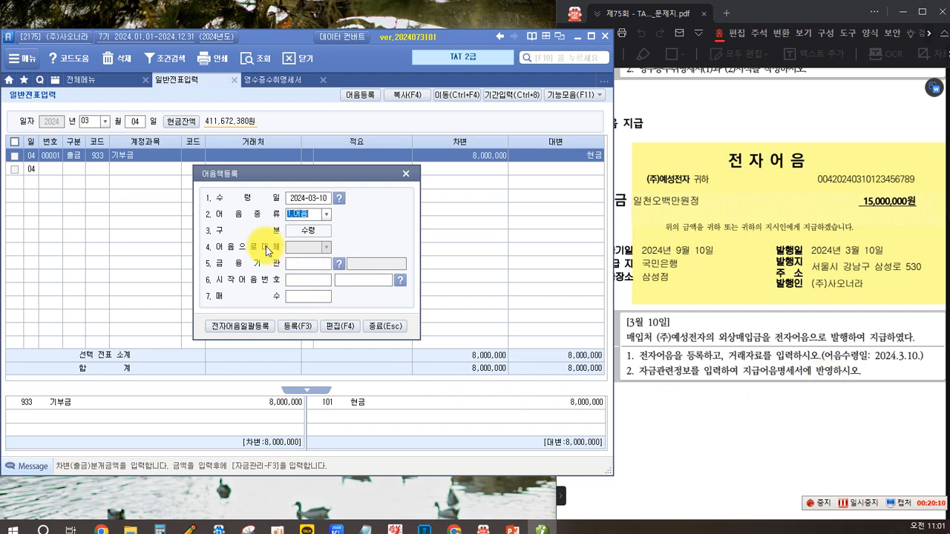
# Step: Set the 어음종류 to 4.전자 and the 금융기관 to 98000 국민은행(보통) in 어음책등록
pyautogui.click(325, 215)
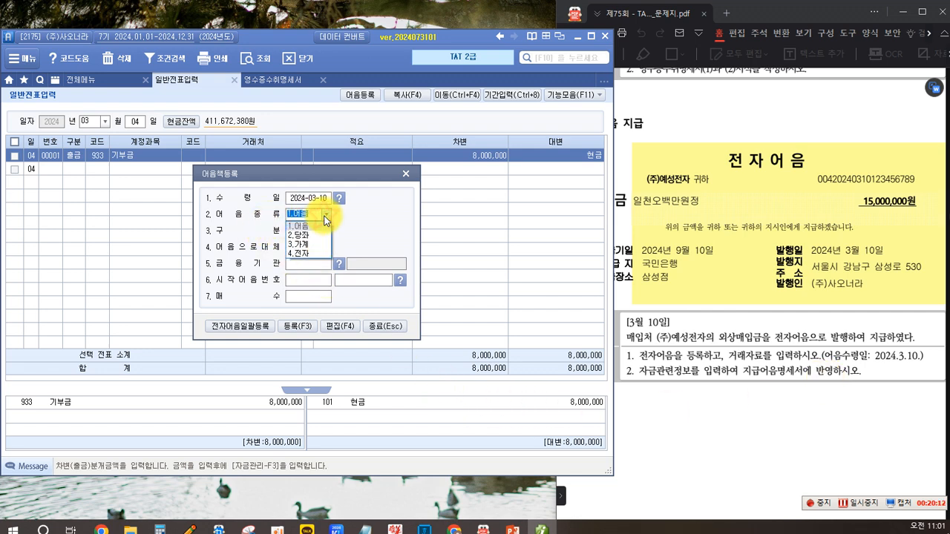
pyautogui.click(300, 254)
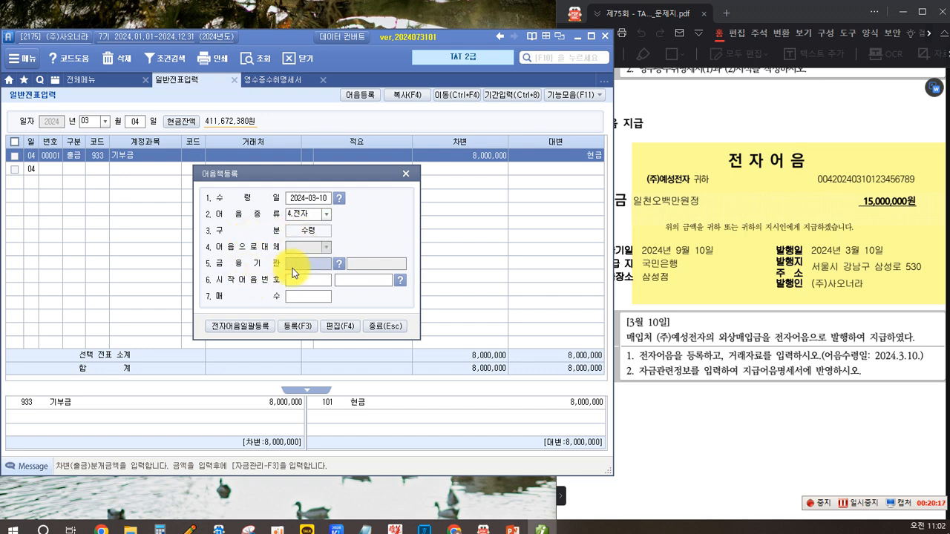
pyautogui.click(338, 265)
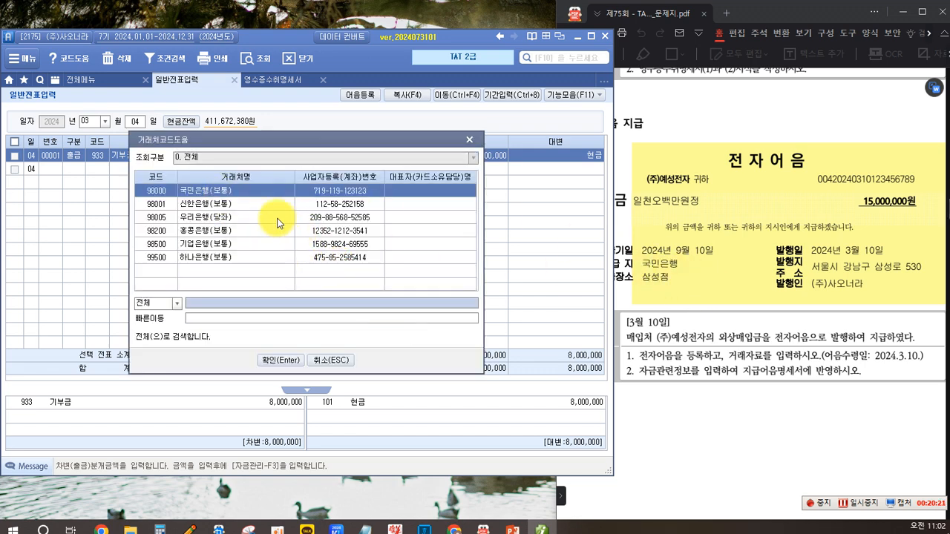
pyautogui.click(223, 193)
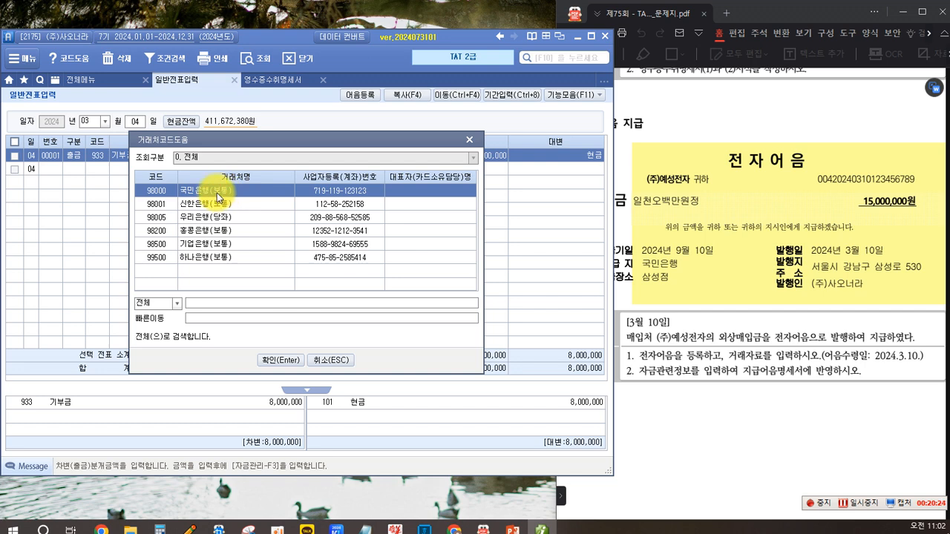
pyautogui.click(284, 362)
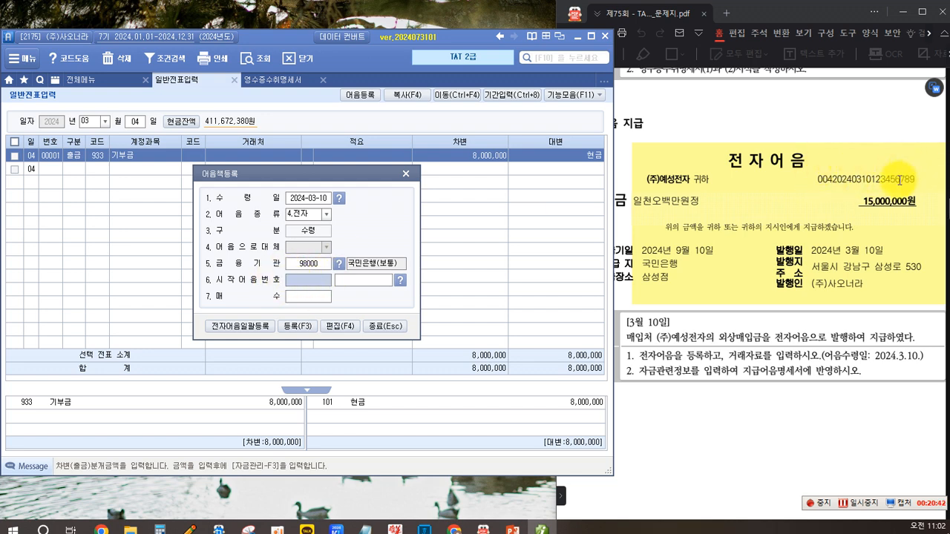
pyautogui.click(822, 178)
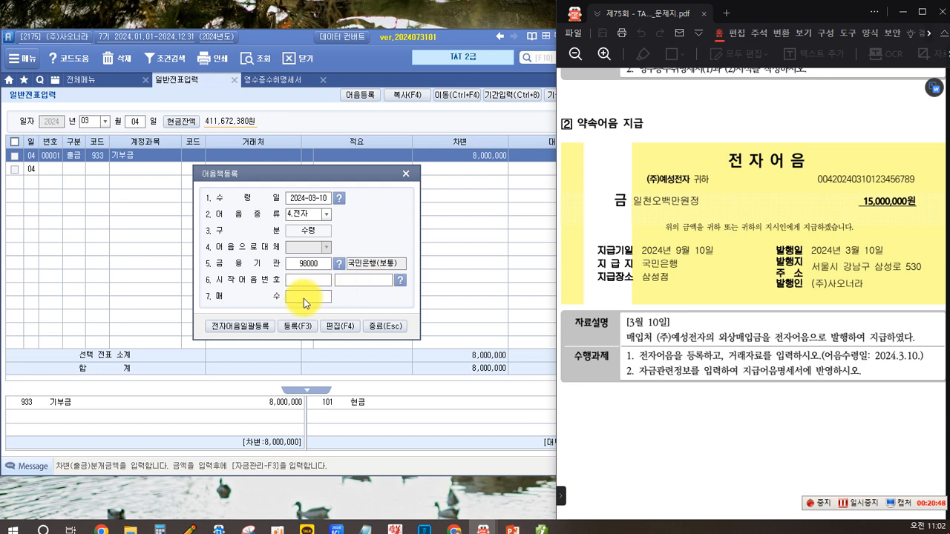
pyautogui.click(326, 283)
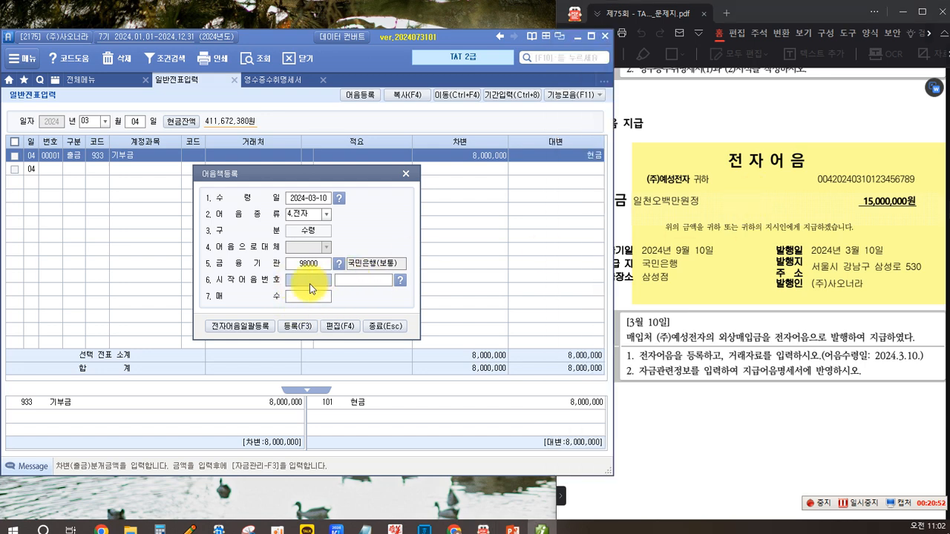
pyautogui.click(343, 283)
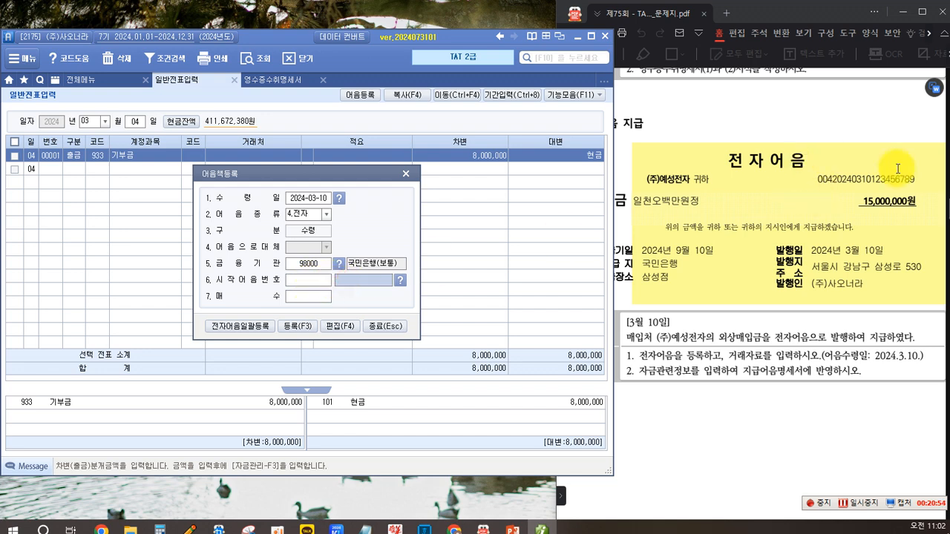
pyautogui.click(386, 285)
pyautogui.write('004')
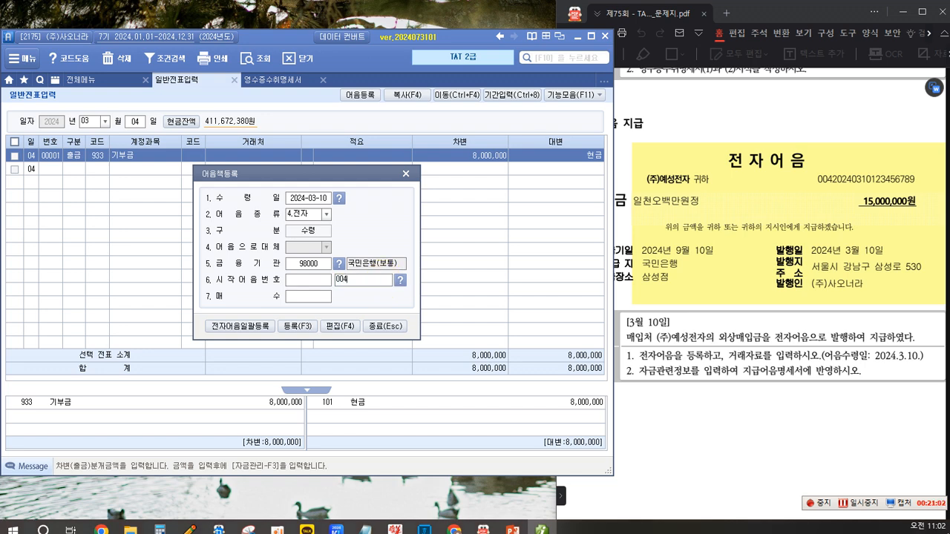
pyautogui.write('024')
pyautogui.write('0310')
pyautogui.write('1234567')
pyautogui.write('89')
pyautogui.press('Return')
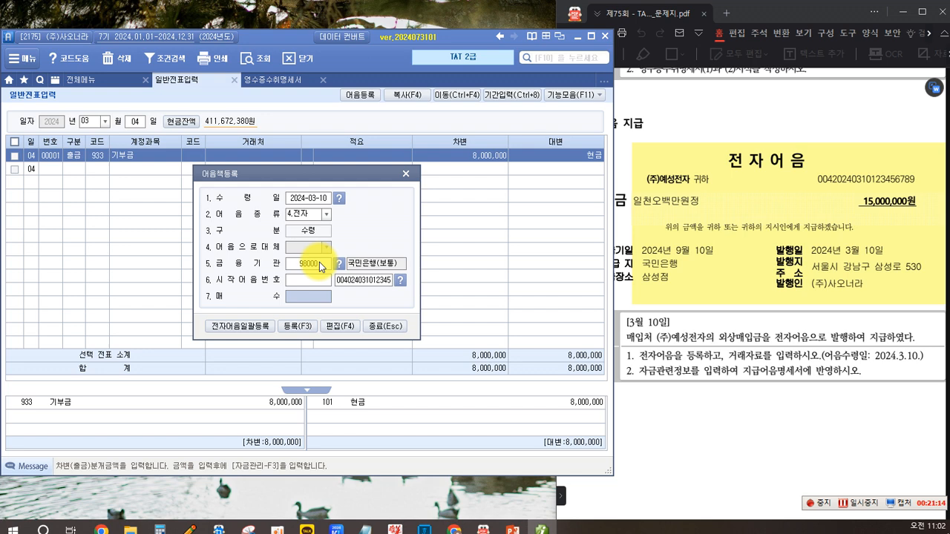
pyautogui.write('1')
pyautogui.press('Return')
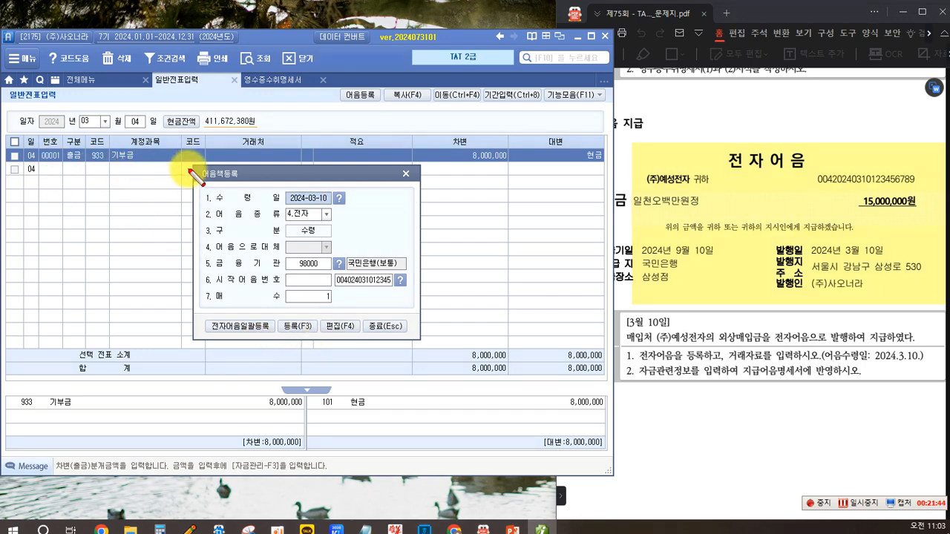
# Step: Box 어음책 in the dialog title with an on-screen annotation and draw an arrow from it to the note "약속어음...."
pyautogui.moveTo(221, 183); pyautogui.dragTo(224, 183)
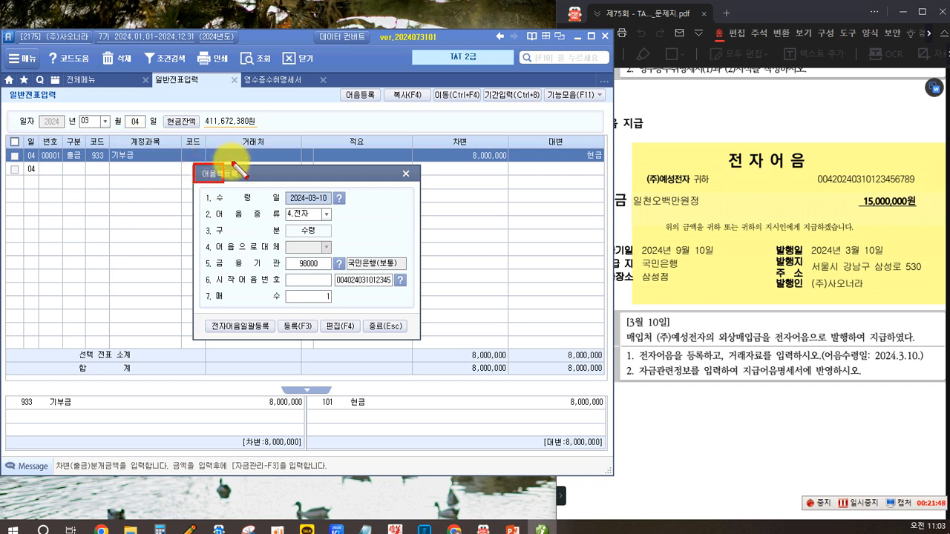
pyautogui.moveTo(223, 164); pyautogui.dragTo(345, 125)
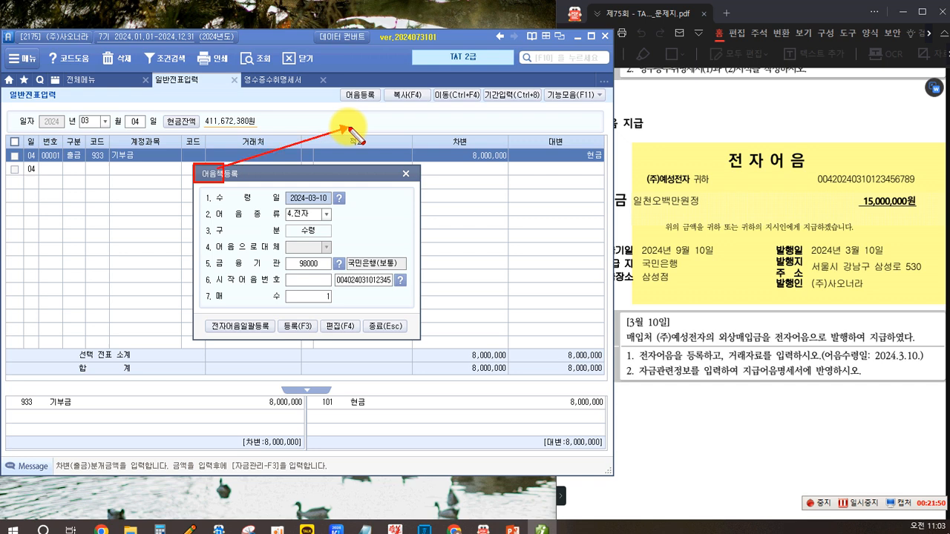
pyautogui.click(369, 129)
pyautogui.write('약')
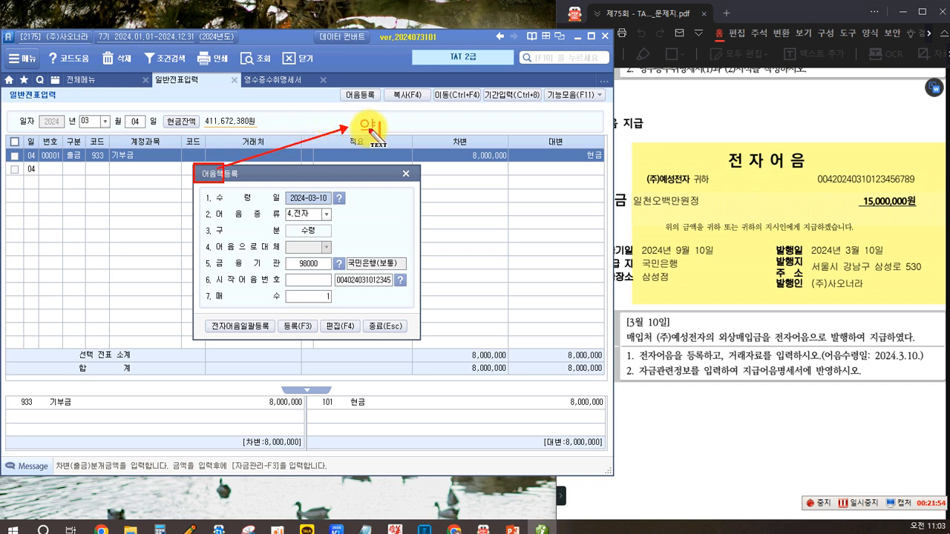
pyautogui.write('속어음....')
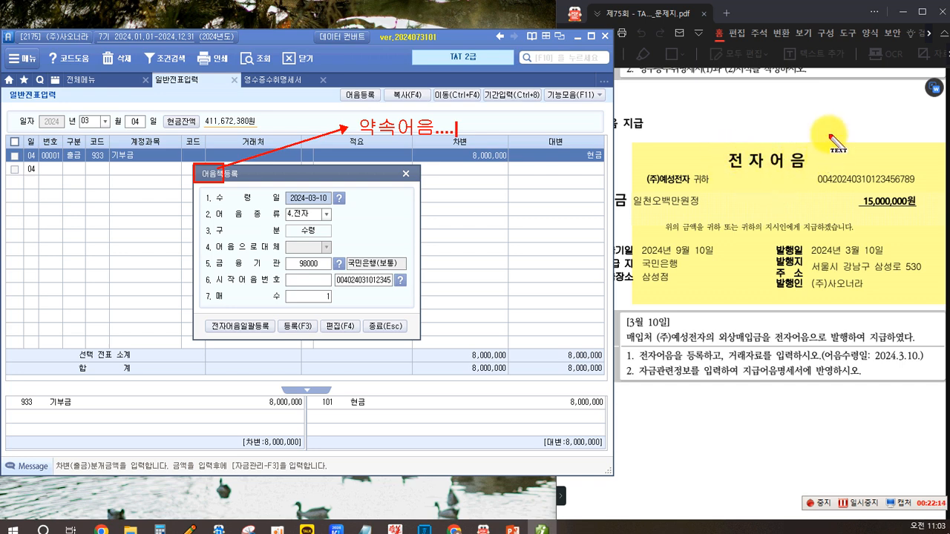
# Step: Extend the on-screen note with "묶음...20매 한묶음...어음책"
pyautogui.write('무')
pyautogui.write('ㄲ음...')
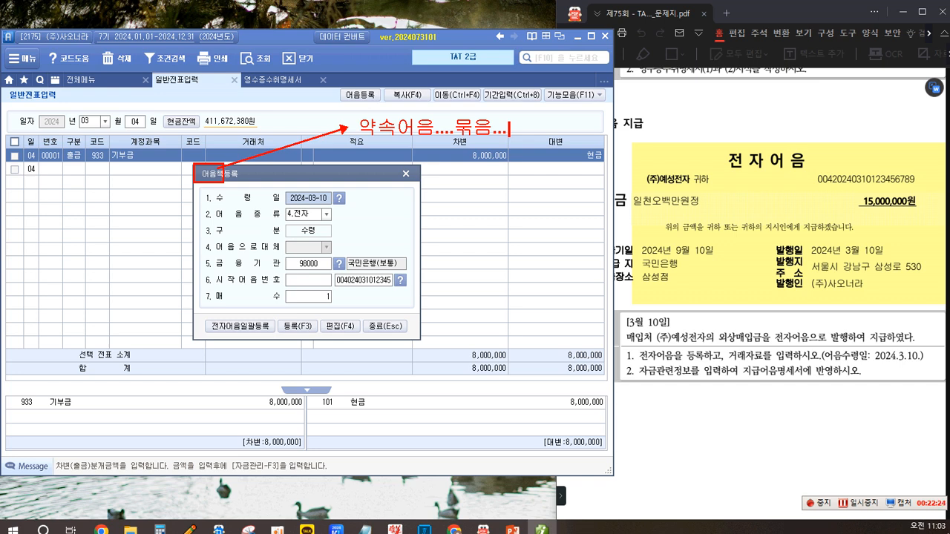
pyautogui.write('20매')
pyautogui.write(' 한묶')
pyautogui.write('음...어')
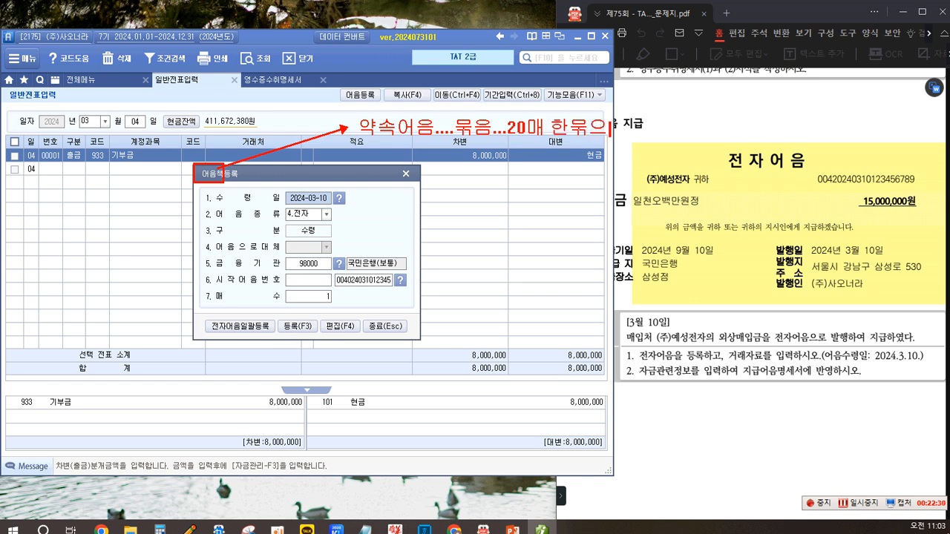
pyautogui.write('음책')
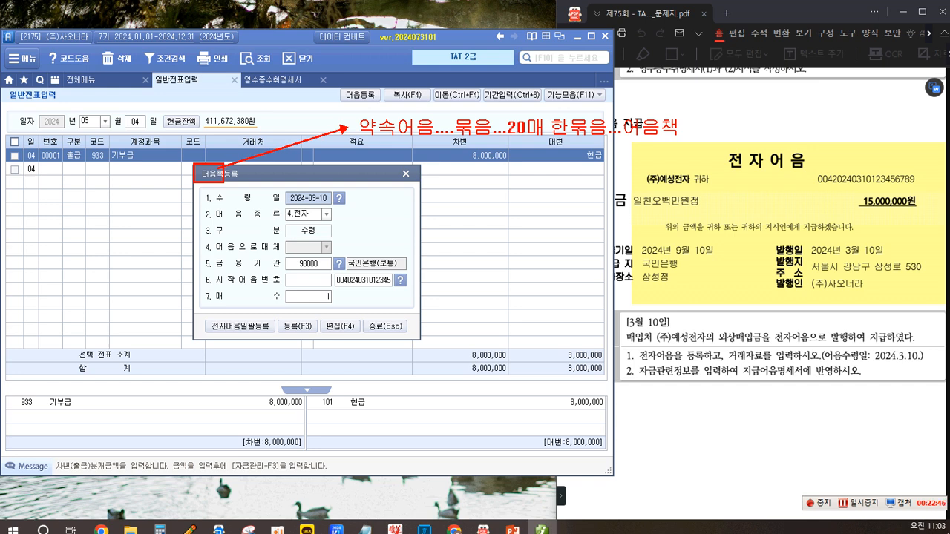
# Step: Correct the note's 20매 to 40매, add "당좌수표 20장 한묶음...수표책" below it, and clear all annotations
pyautogui.moveTo(508, 140); pyautogui.dragTo(516, 141)
pyautogui.click(502, 132)
pyautogui.write('4')
pyautogui.click(455, 174)
pyautogui.write('당좌수표 20장 한묶음...')
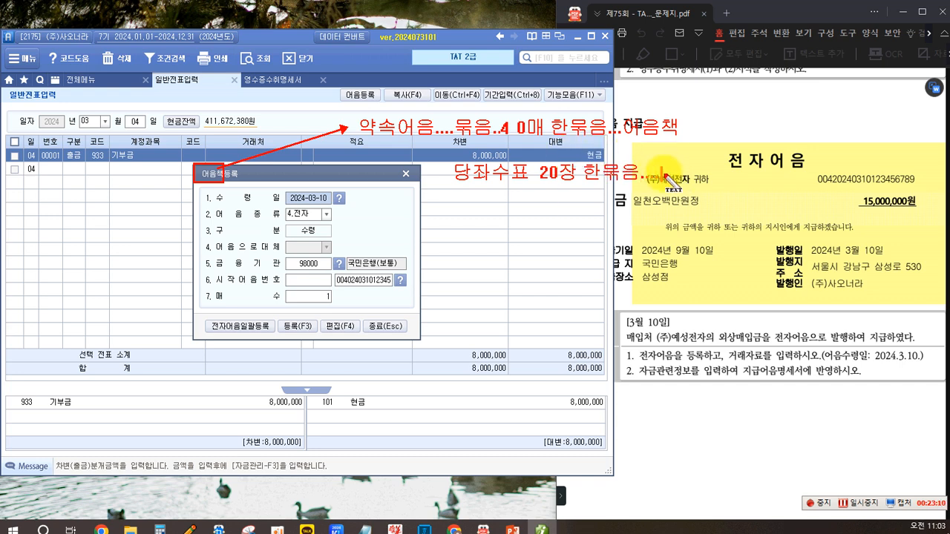
pyautogui.write('수표책')
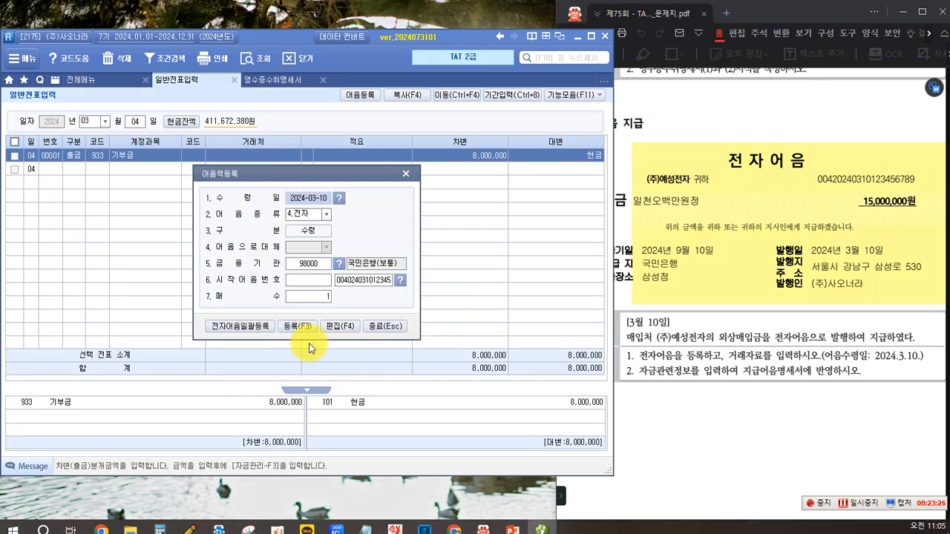
# Step: Register the electronic note without adding another, and set the 일반전표입력 date to March 10
pyautogui.click(300, 327)
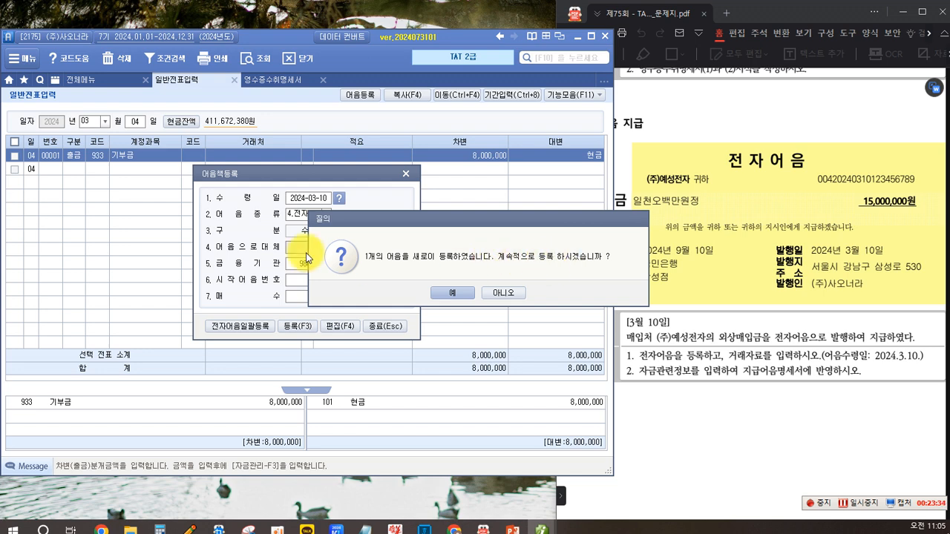
pyautogui.click(504, 293)
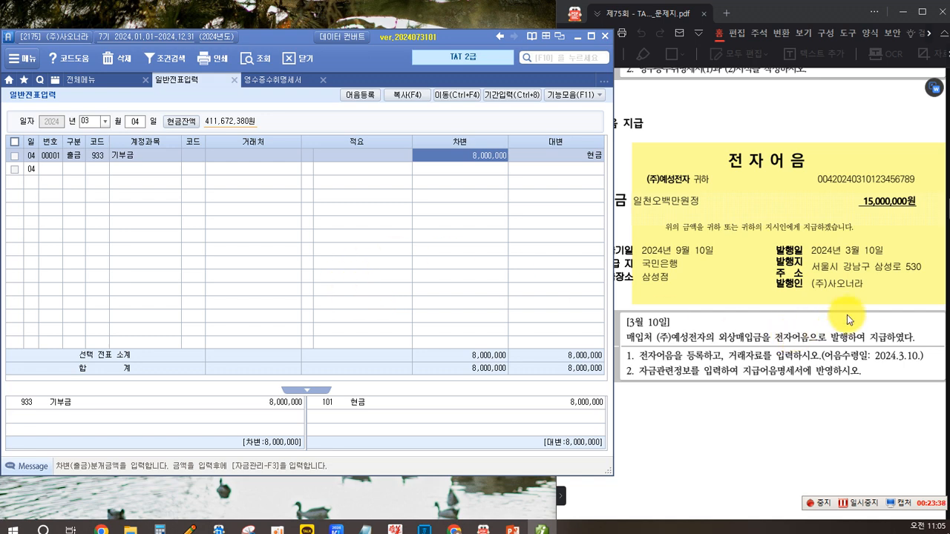
pyautogui.click(135, 121)
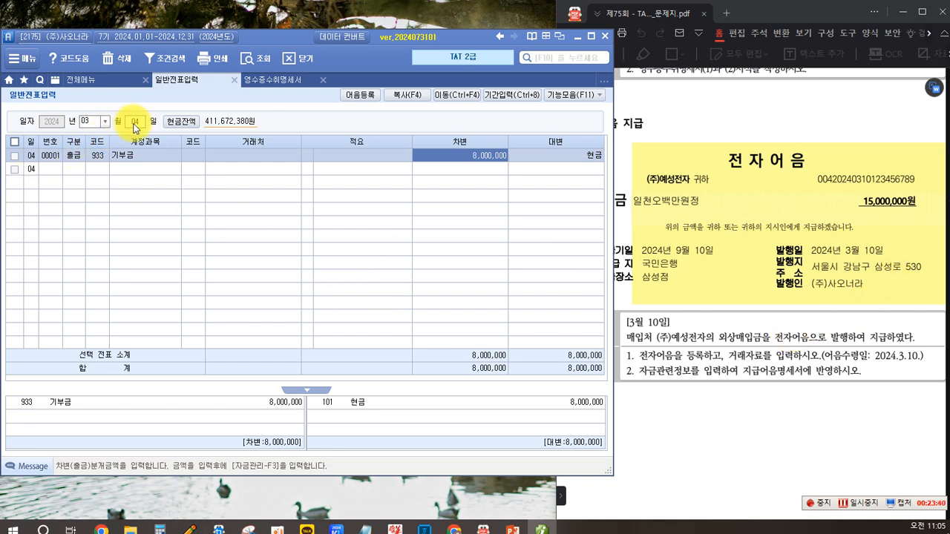
pyautogui.write('10')
pyautogui.press('Return')
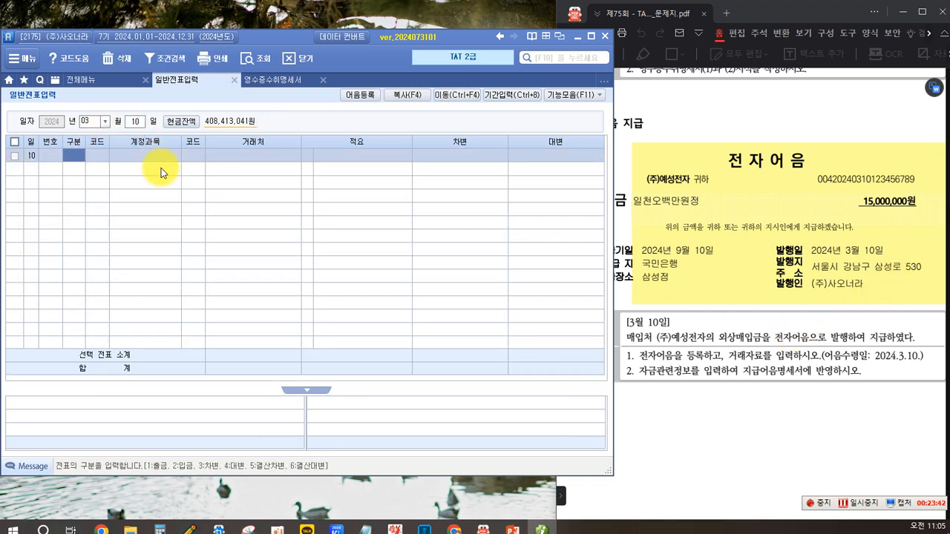
# Step: Enter the 차변 line with account 251 외상매입금, 거래처 00101 (주)예성전자 and amount 15,000,000
pyautogui.write('3')
pyautogui.press('Return')
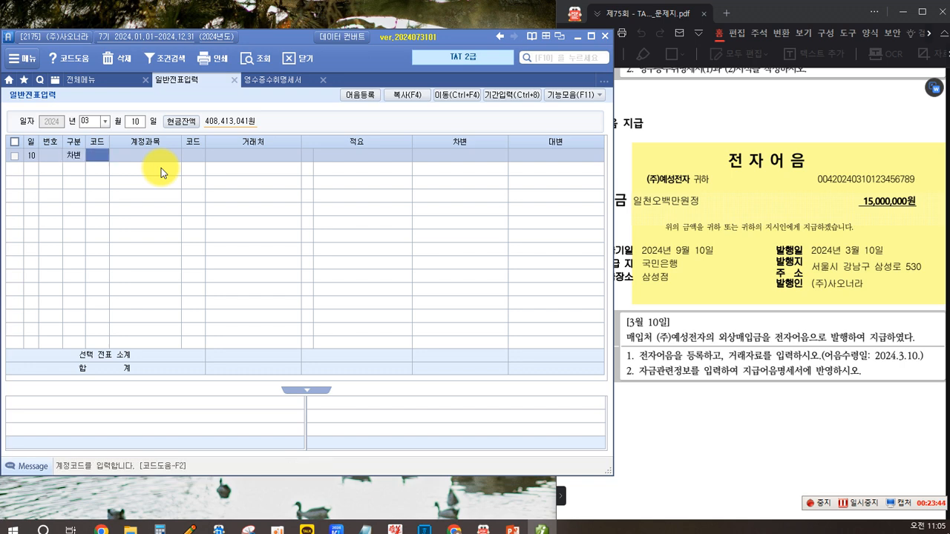
pyautogui.write('251')
pyautogui.press('Return')
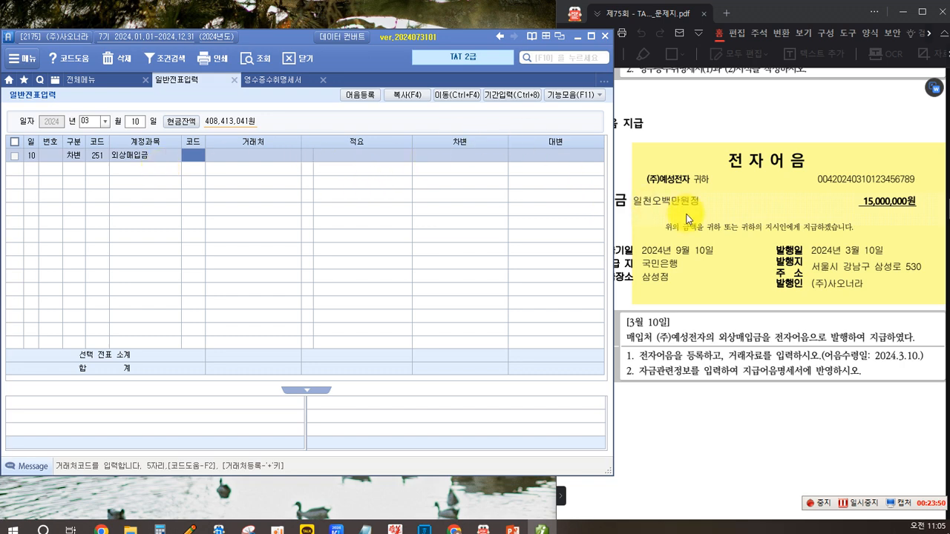
pyautogui.press('F2')
pyautogui.write('예서')
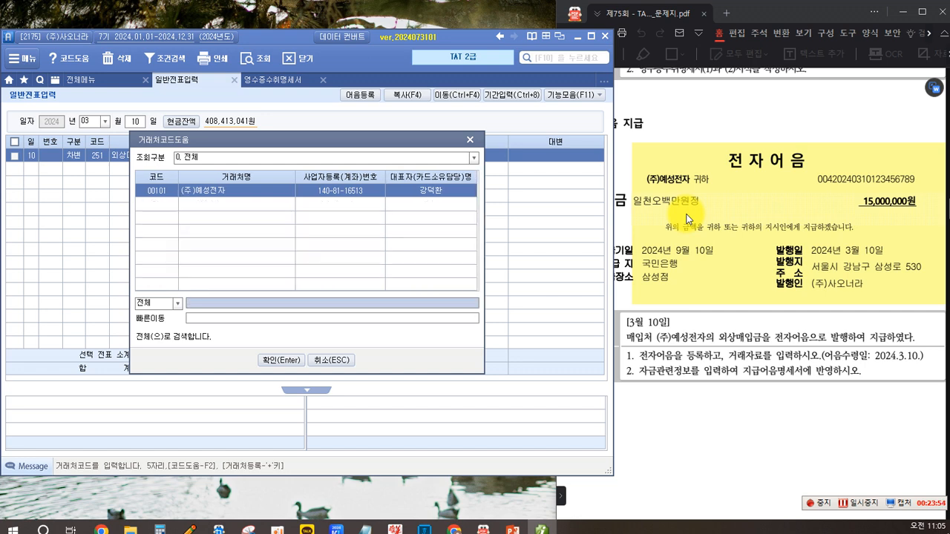
pyautogui.press('Return')
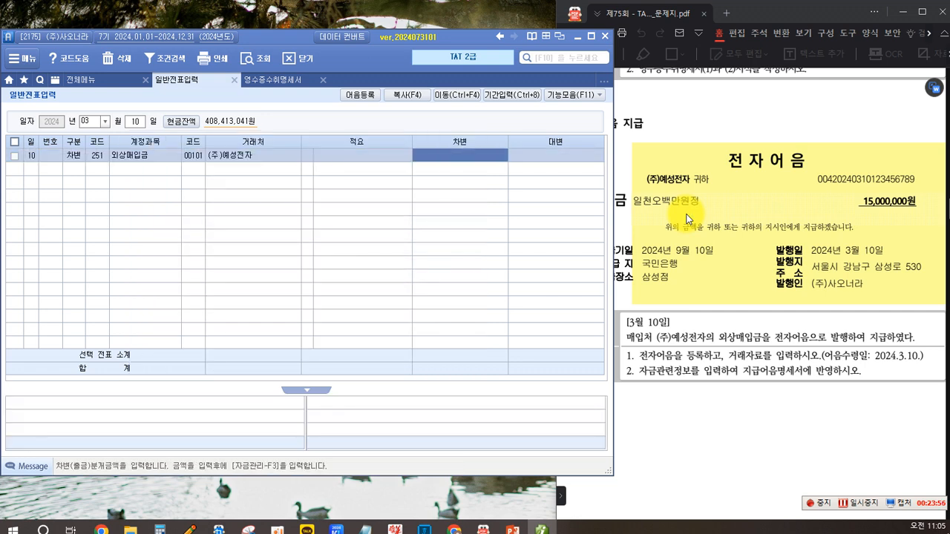
pyautogui.write('15000000')
pyautogui.press('Return')
# Step: Enter the 대변 line with account 252 지급어음, 거래처 00101 (주)예성전자 and amount 15,000,000
pyautogui.write('4')
pyautogui.press('Return')
pyautogui.write('2')
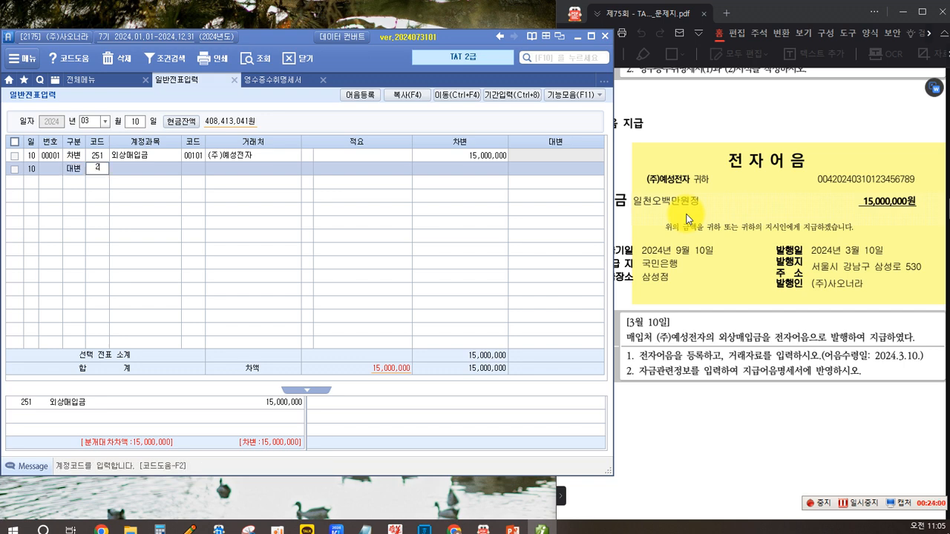
pyautogui.write('52')
pyautogui.press('Return')
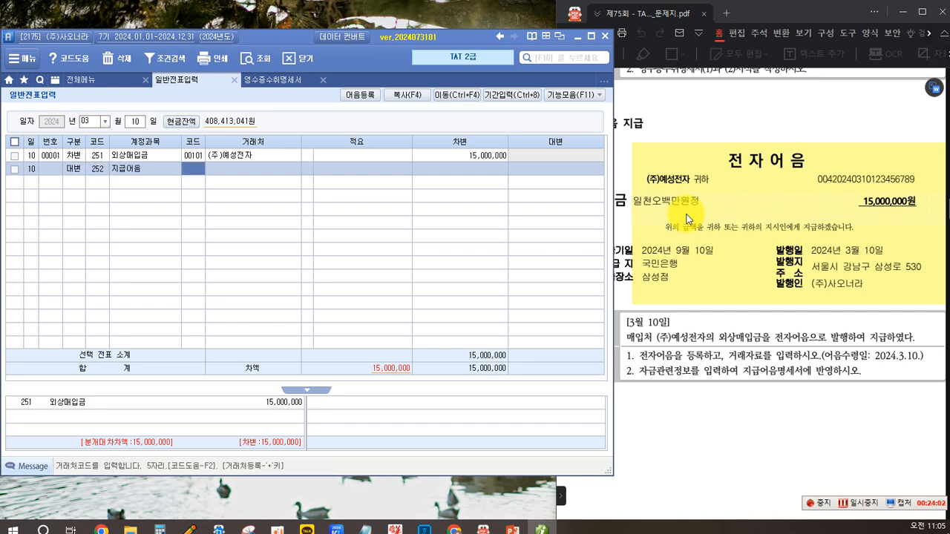
pyautogui.write('101')
pyautogui.press('Return')
pyautogui.press('Return')
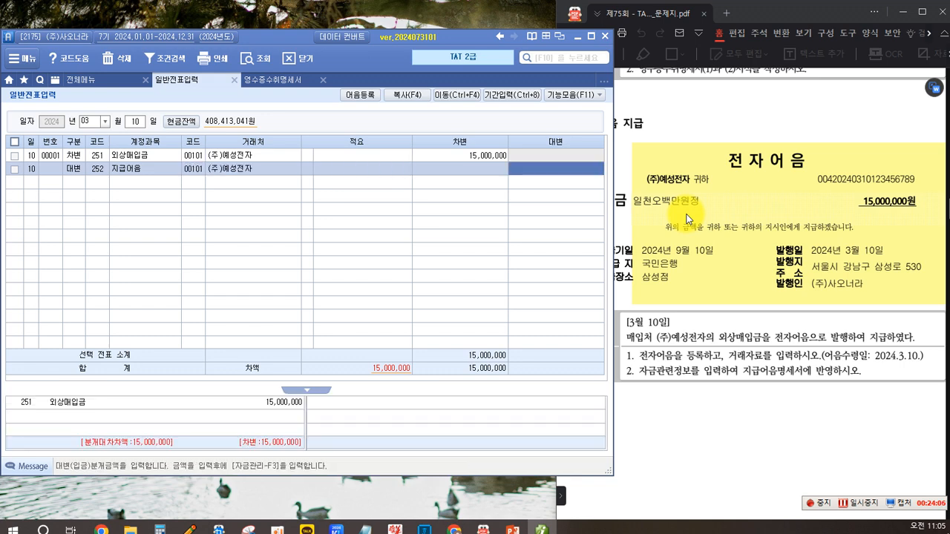
pyautogui.write('15000000')
pyautogui.press('Return')
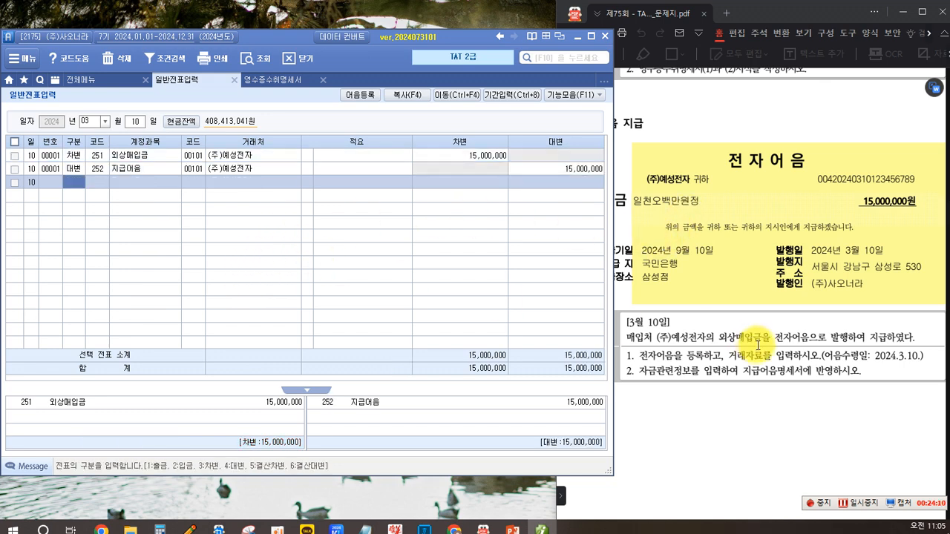
# Step: Open 지급어음 관리 for the 지급어음 line and select the registered 국민은행(보통) electronic note as its 어음번호
pyautogui.press('Up')
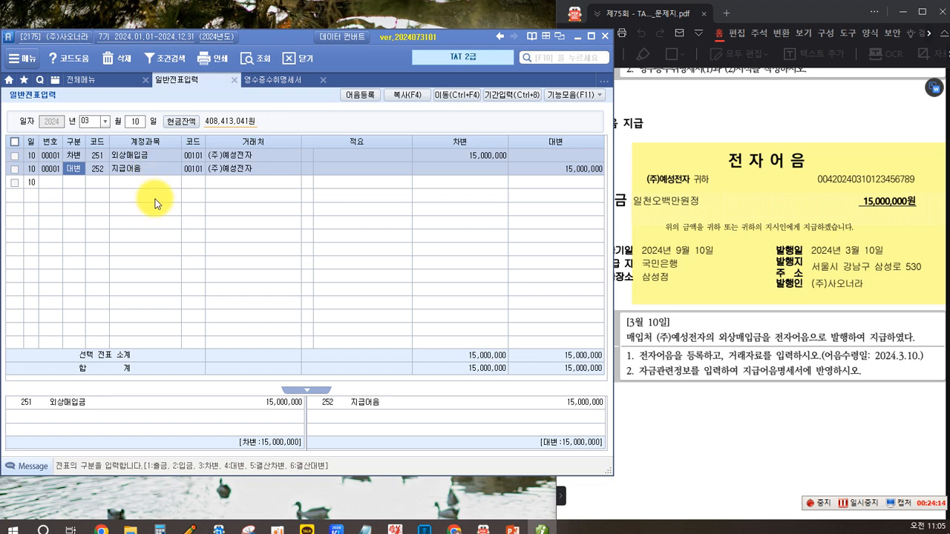
pyautogui.press('F3')
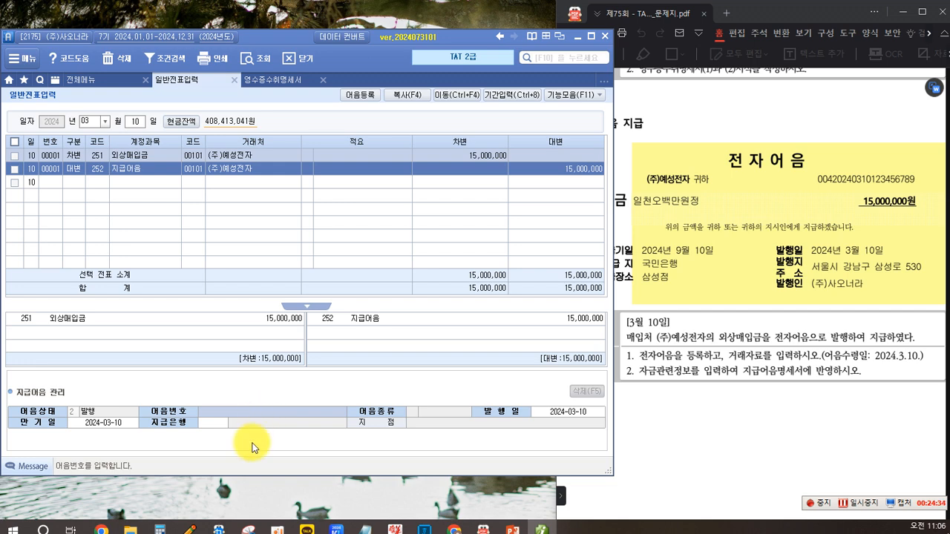
pyautogui.press('F2')
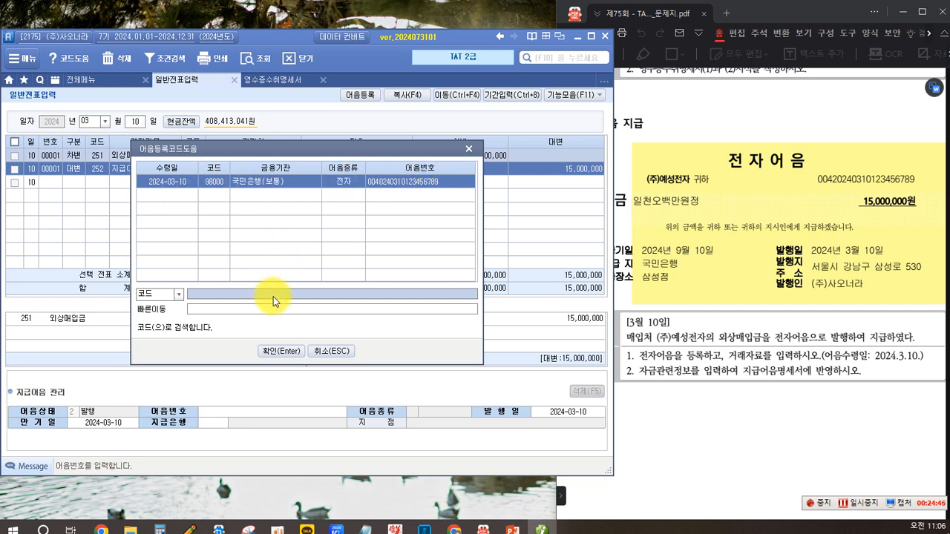
pyautogui.click(281, 351)
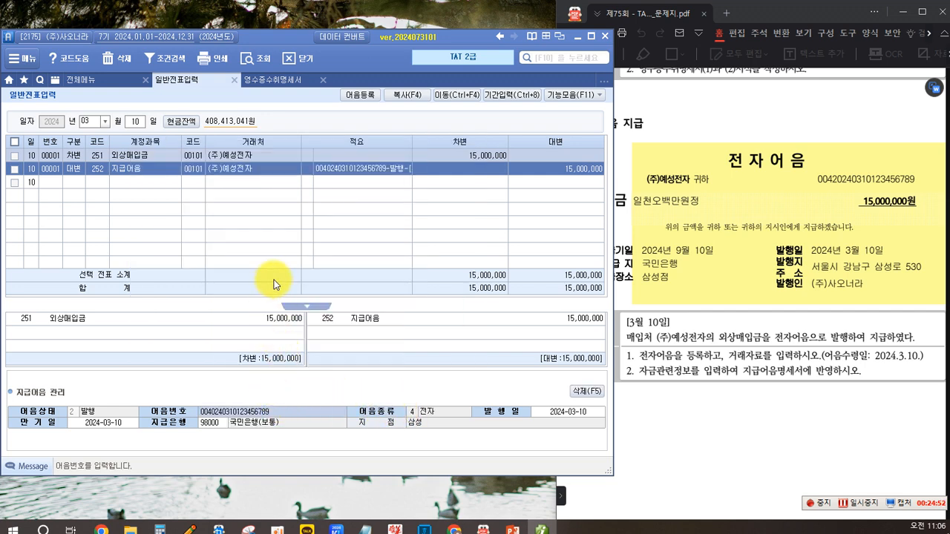
# Step: Set the 만기일 in 지급어음 관리 to 2024-09-10
pyautogui.press('Return')
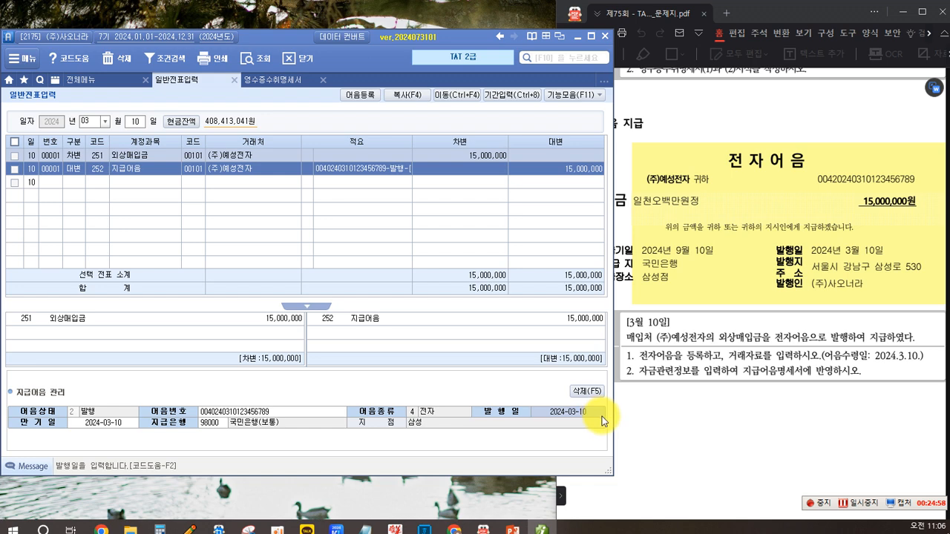
pyautogui.press('Return')
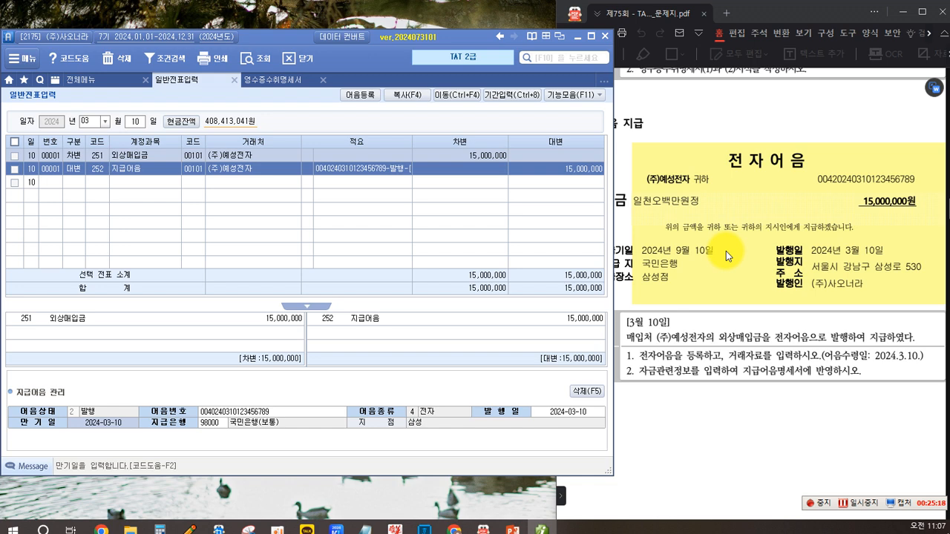
pyautogui.write('2024-0')
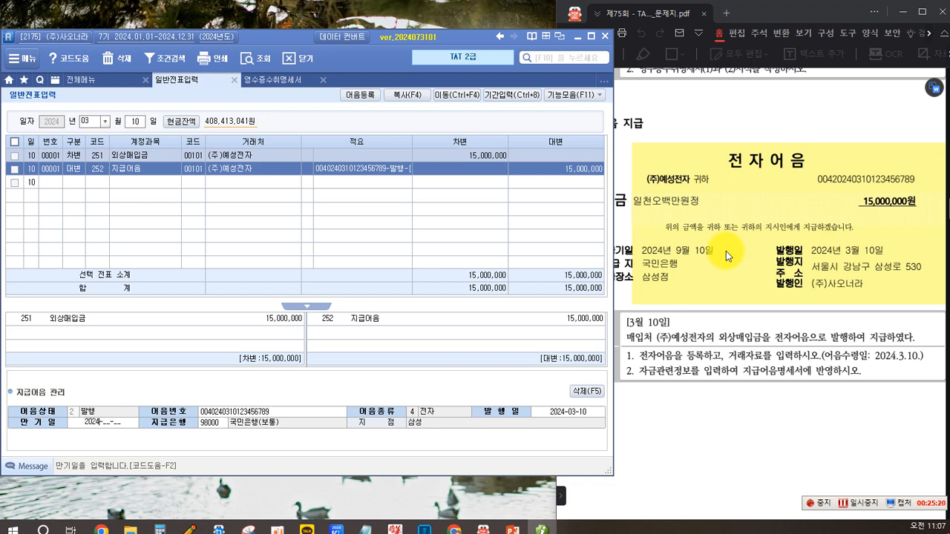
pyautogui.write('9-10')
pyautogui.press('Return')
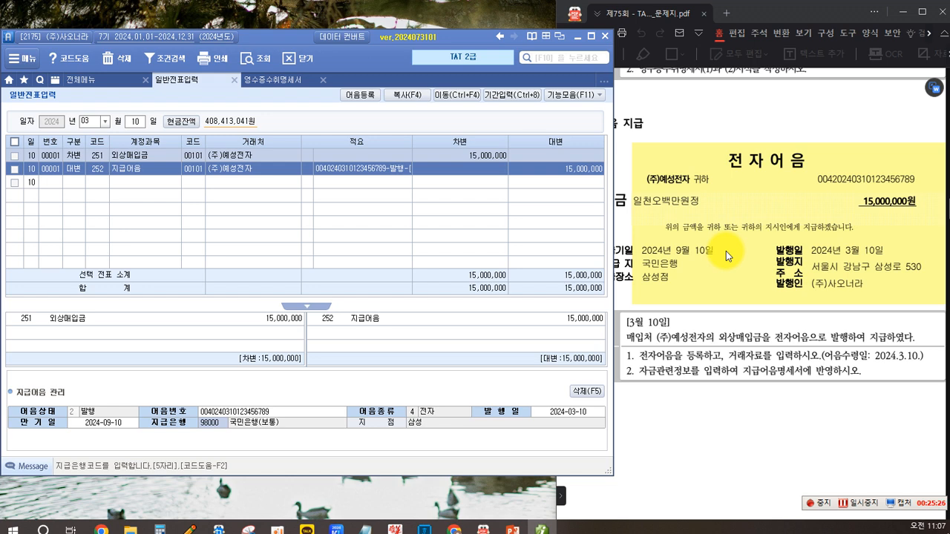
# Step: Confirm the 지급은행 in 지급어음 관리, finish the entry, and reselect the 지급어음 line to check its note details
pyautogui.press('Return')
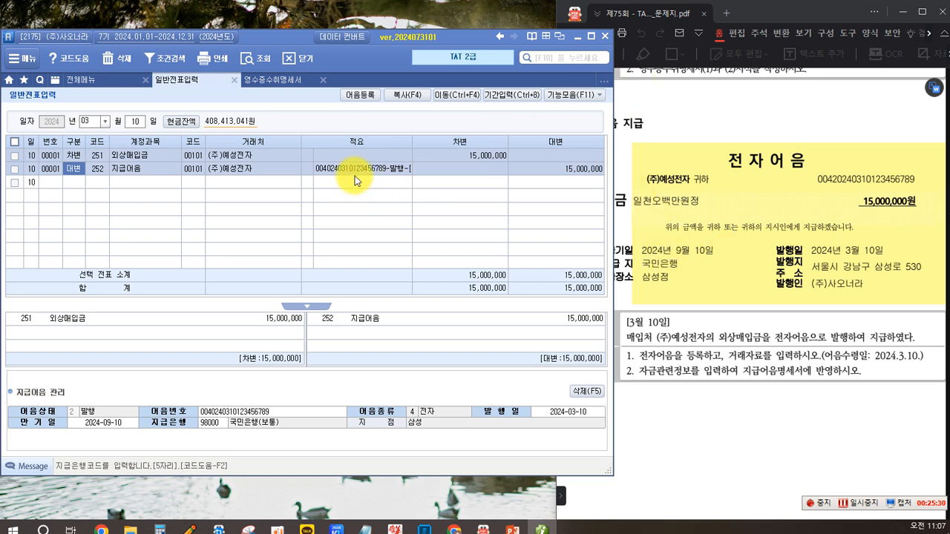
pyautogui.press('Down')
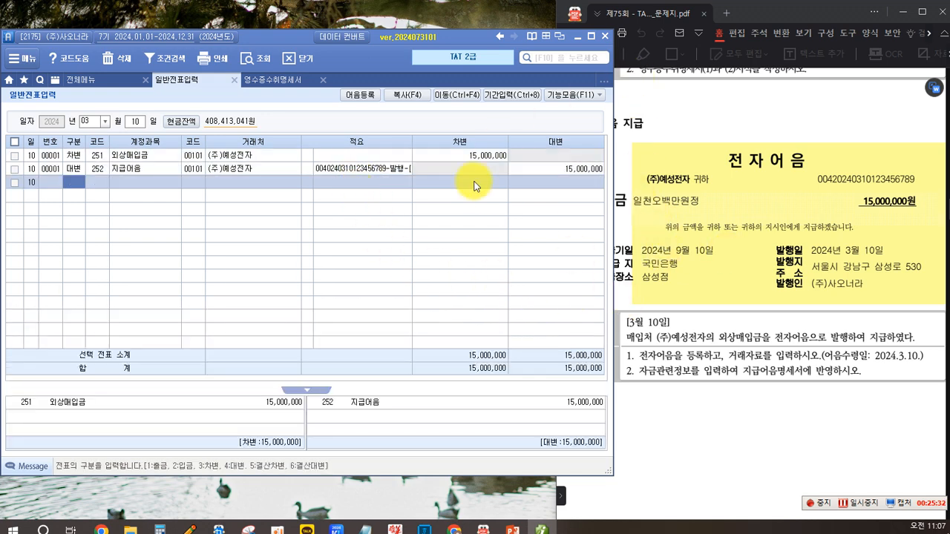
pyautogui.click(371, 169)
# Step: In the exam PDF, go to question 3 기타 일반거래 and box 외화장기차입금 and the table's three date headings in red
pyautogui.click(716, 223)
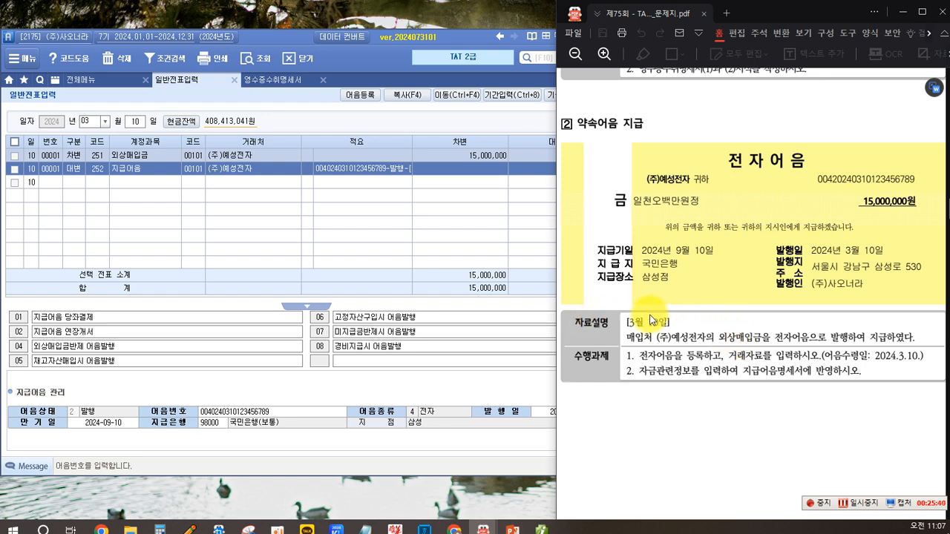
pyautogui.scroll(-3, 657, 318)
pyautogui.scroll(-10, 657, 314)
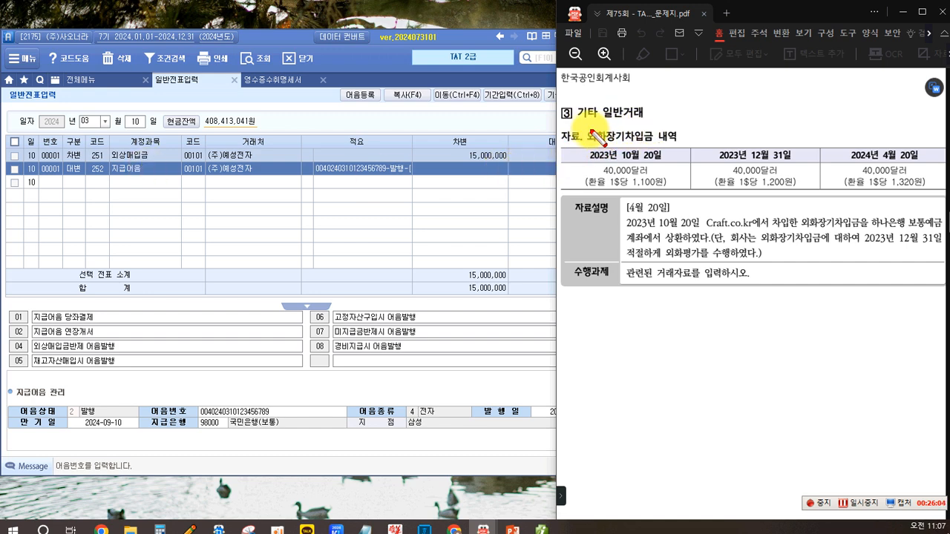
pyautogui.moveTo(585, 127)
pyautogui.mouseDown()
pyautogui.moveTo(592, 146)
pyautogui.moveTo(657, 147)
pyautogui.mouseUp()
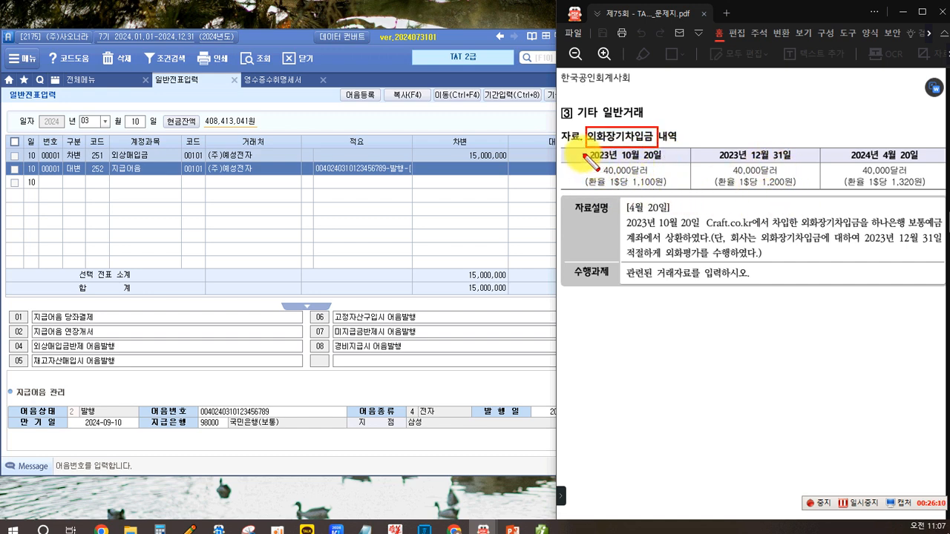
pyautogui.moveTo(584, 150); pyautogui.dragTo(665, 163)
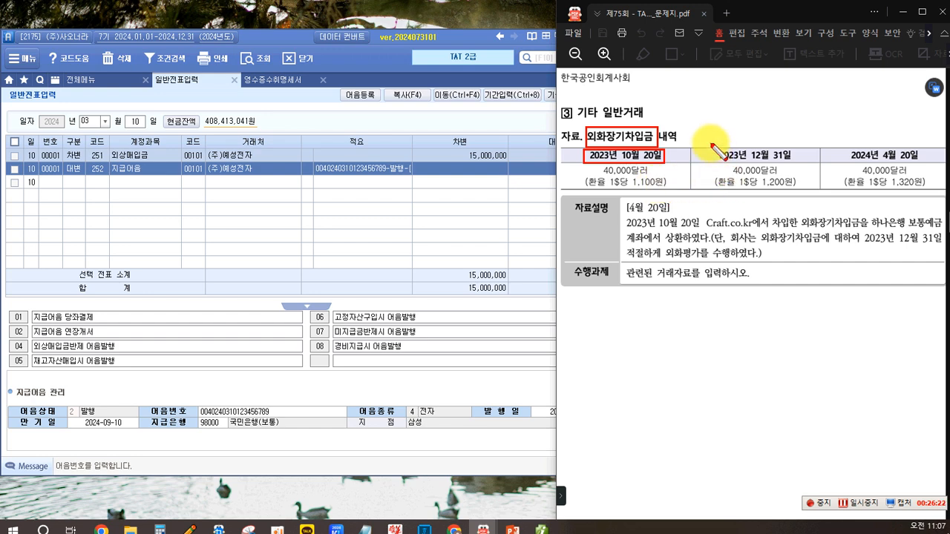
pyautogui.moveTo(711, 144); pyautogui.dragTo(795, 163)
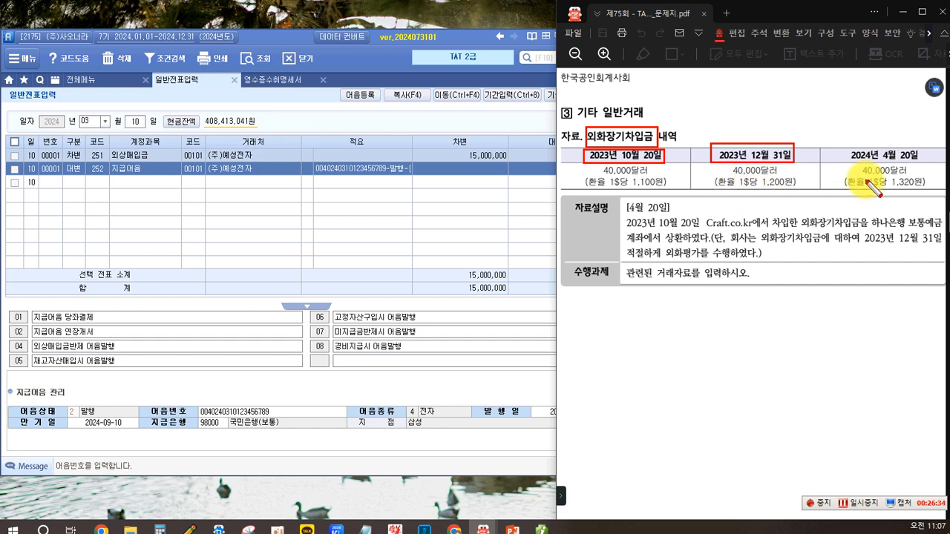
pyautogui.moveTo(846, 146); pyautogui.dragTo(919, 165)
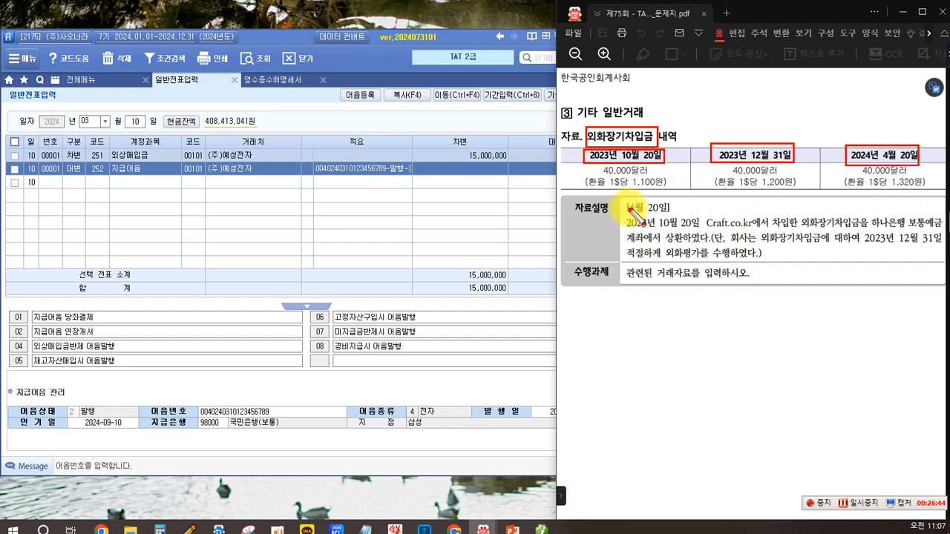
# Step: Box [4월 20일], Craft.co.kr, 외화장기차입금, 보통예금 and 외화평가 in the 자료설명 text in red
pyautogui.moveTo(622, 198); pyautogui.dragTo(672, 216)
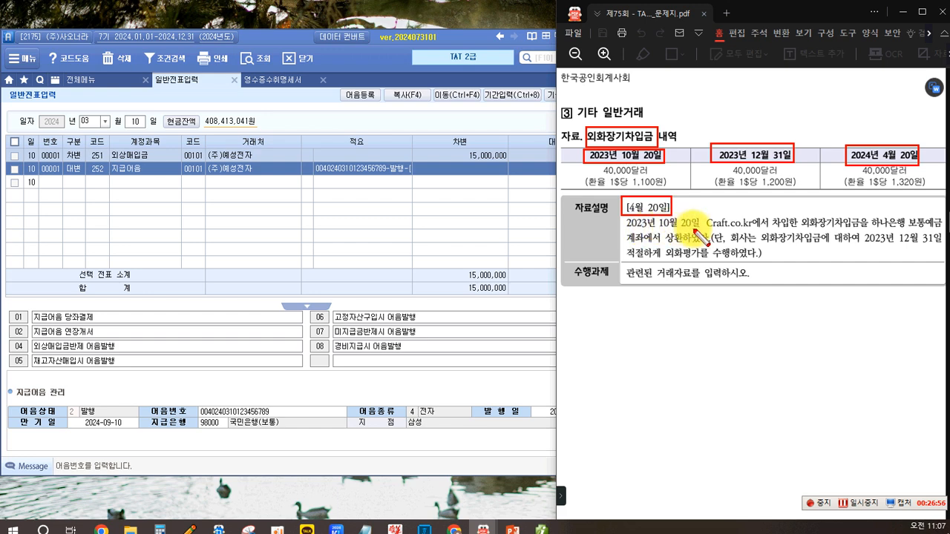
pyautogui.moveTo(704, 216); pyautogui.dragTo(761, 231)
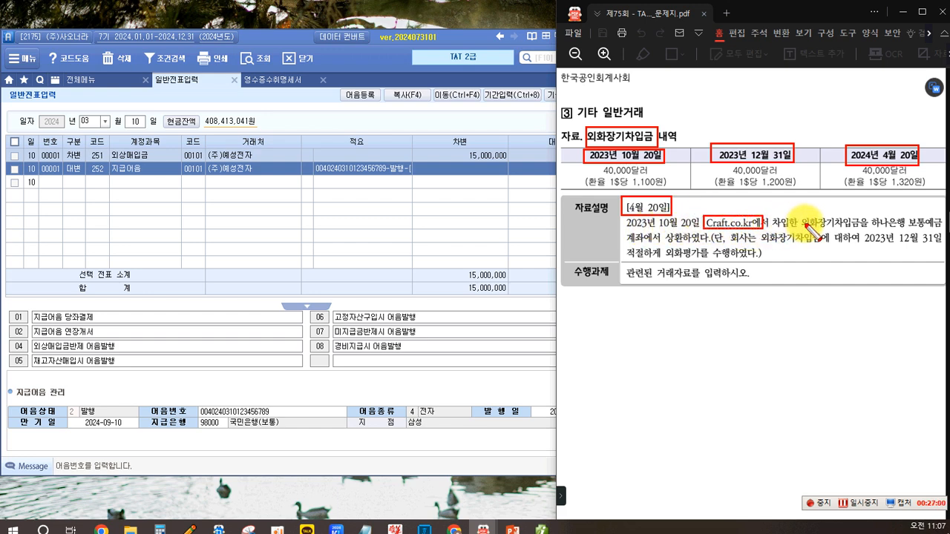
pyautogui.moveTo(800, 215)
pyautogui.mouseDown()
pyautogui.moveTo(847, 229)
pyautogui.moveTo(943, 229)
pyautogui.mouseUp()
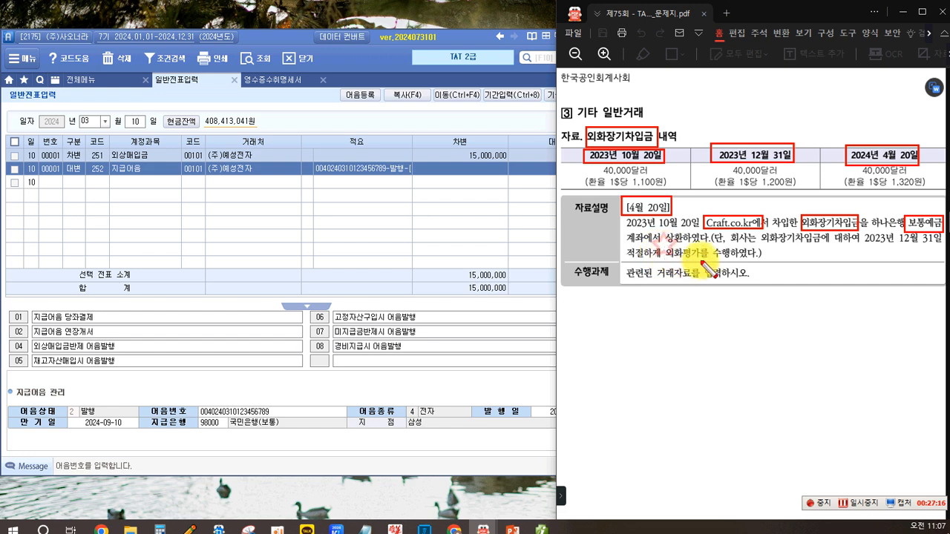
pyautogui.moveTo(698, 263); pyautogui.dragTo(665, 247)
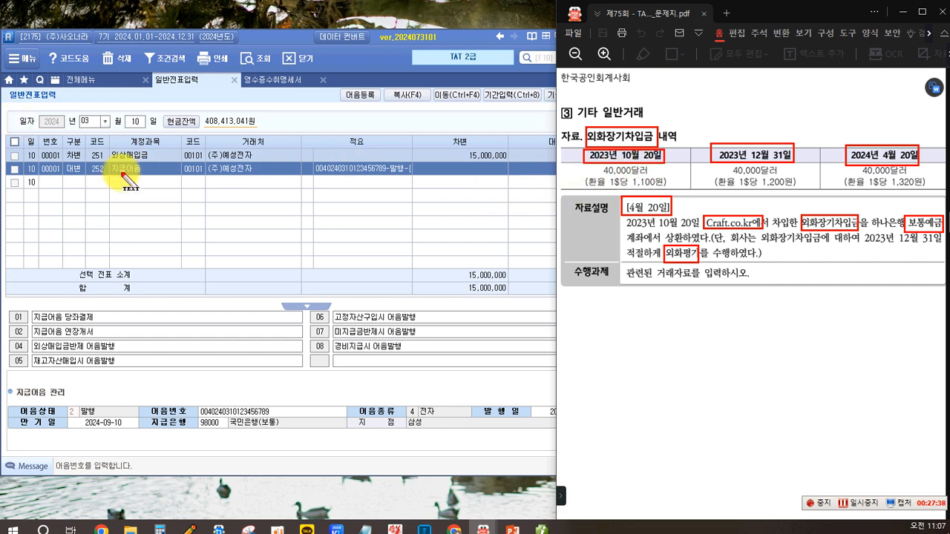
# Step: Write the red text annotation "2023.10.20. (차) 보통예금 ( ) 44,000,000" over the empty voucher rows
pyautogui.click(60, 187)
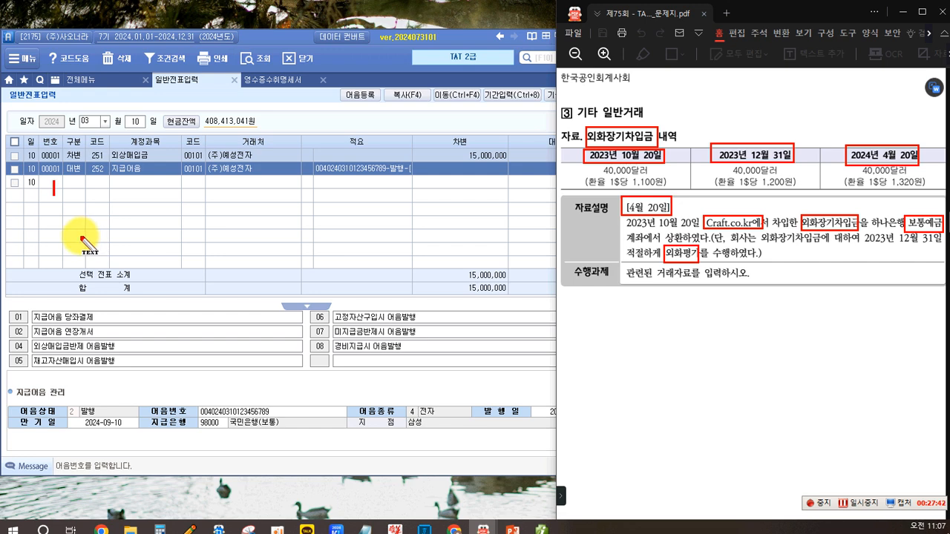
pyautogui.write('2023.')
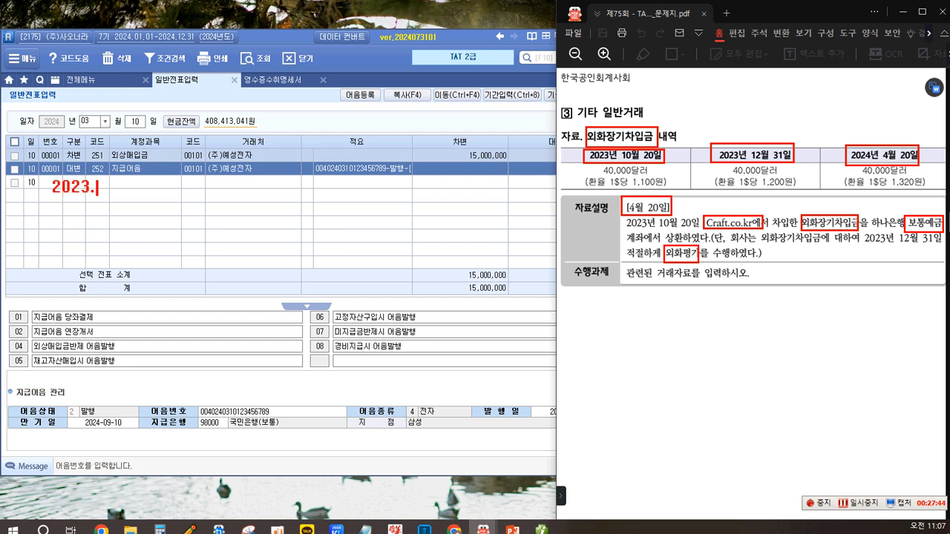
pyautogui.write('10.20. (차')
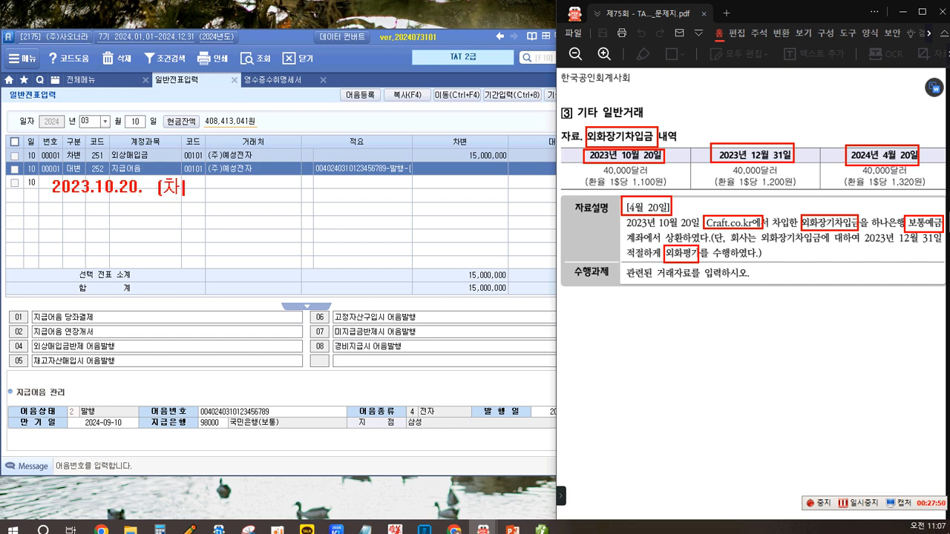
pyautogui.write(') 보통예금 ')
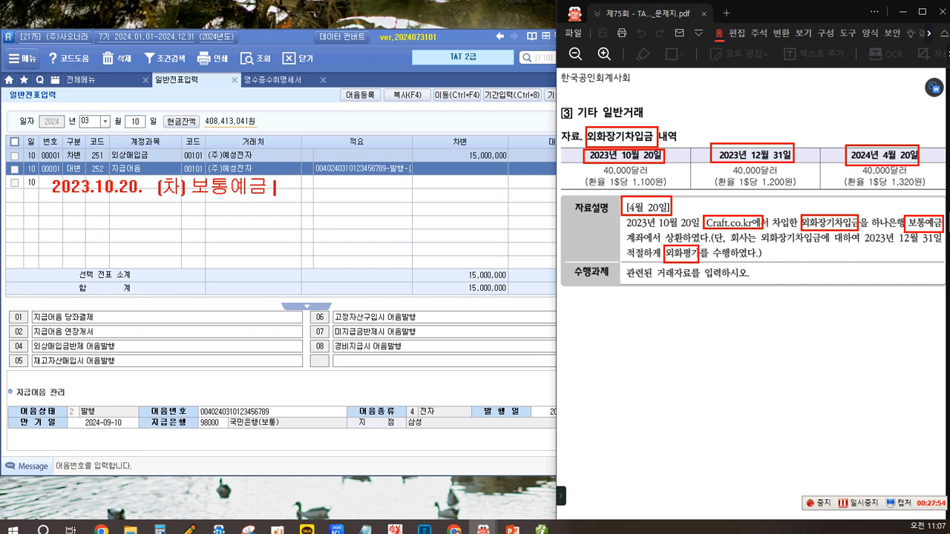
pyautogui.write('()')
pyautogui.write('44,000,000')
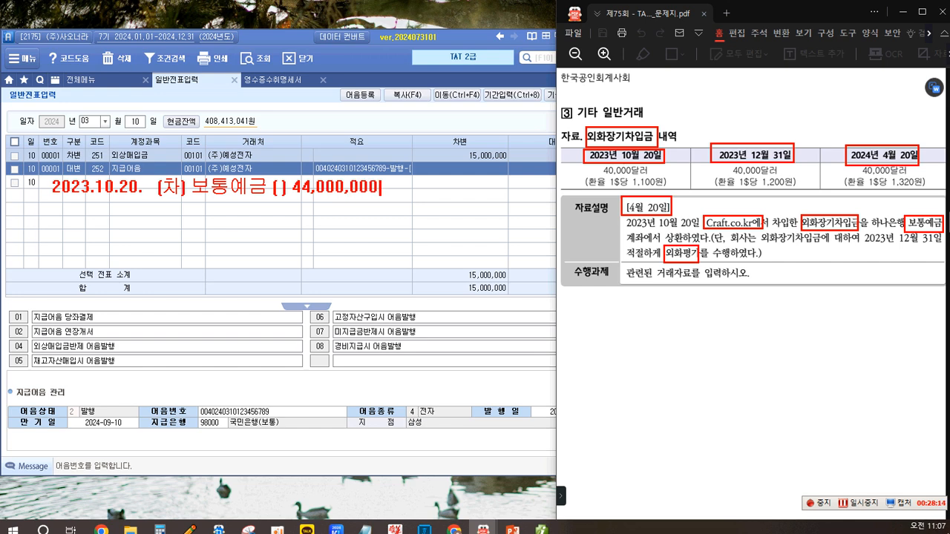
# Step: Add the credit side "(대) 외화장기차입금 ( ) 44,000,000" to the 2023.10.20. annotation
pyautogui.write(' (대)')
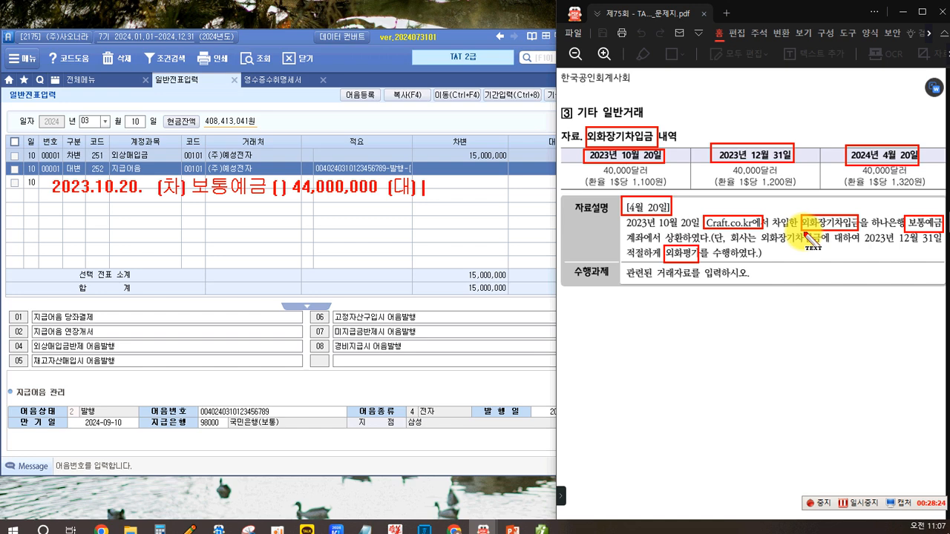
pyautogui.write('외화장ㄱ')
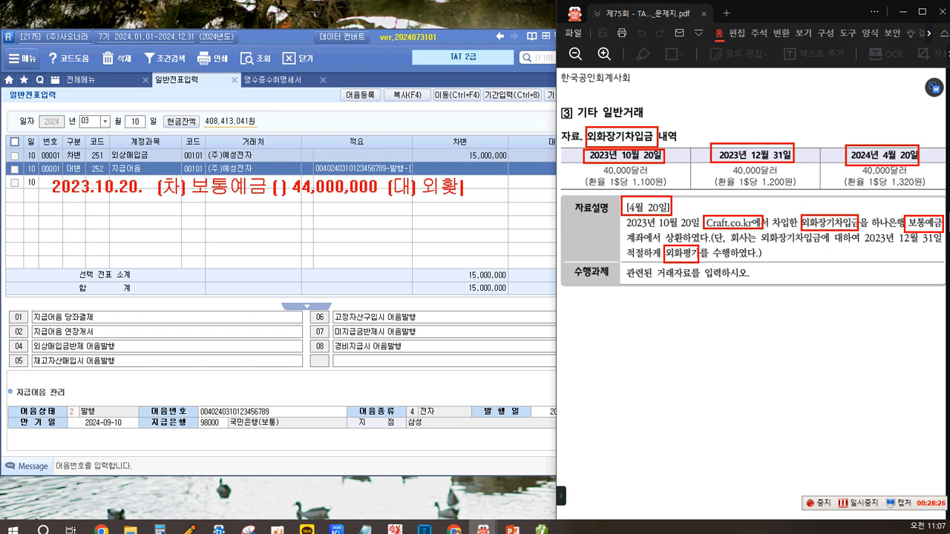
pyautogui.write('기차입금')
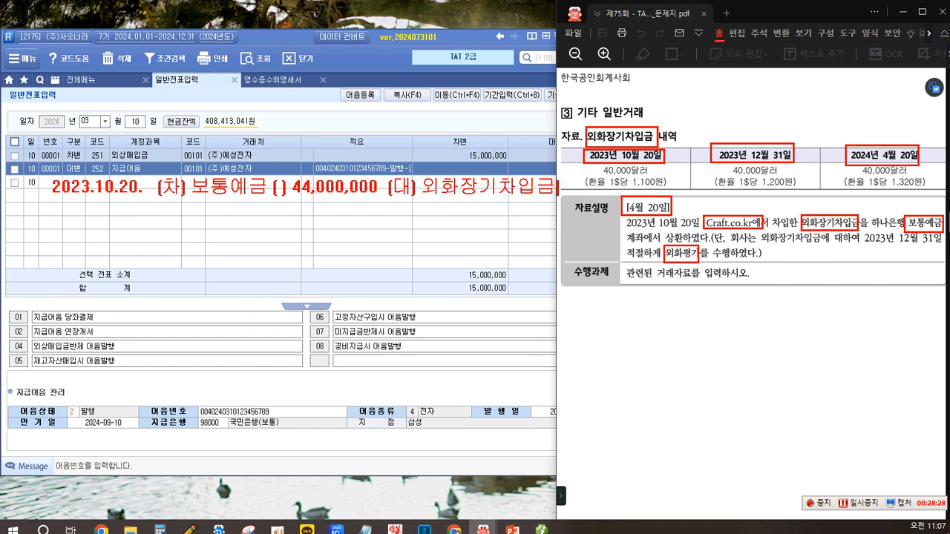
pyautogui.write(' ( ) 44,000,000')
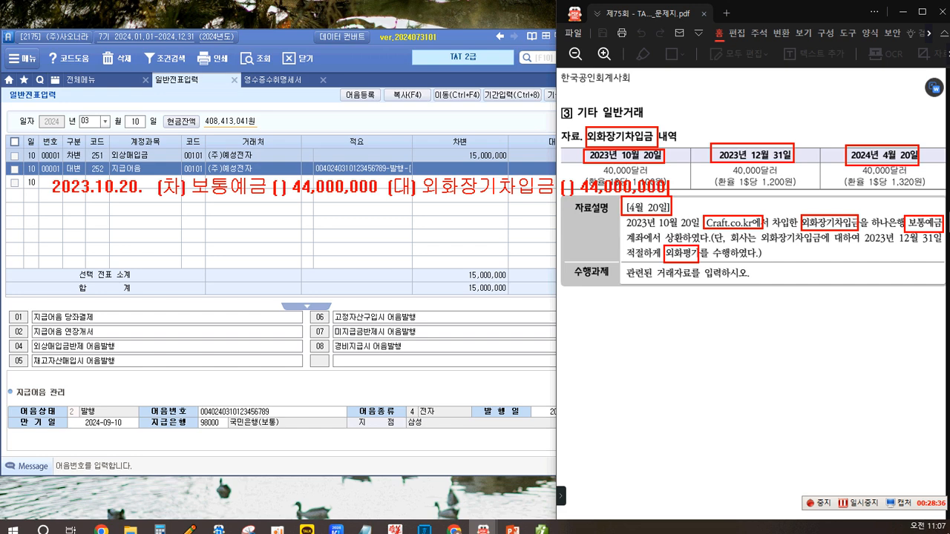
# Step: Start a second annotated journal entry below the first one with the date 2023.12.31
pyautogui.press('Return')
pyautogui.press('Return')
pyautogui.press('Return')
pyautogui.write('2023.2')
pyautogui.press('BackSpace')
pyautogui.write('12.31.  (차) 외화환산손리')
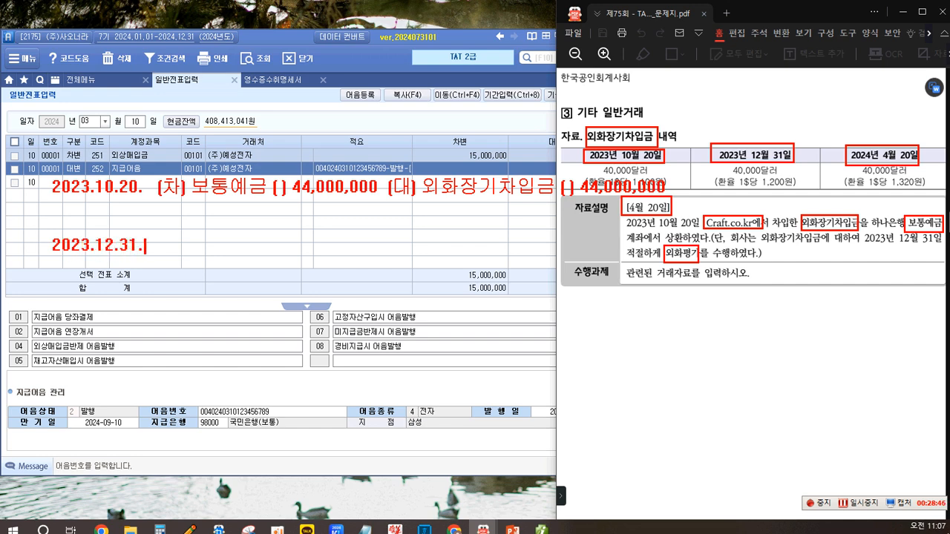
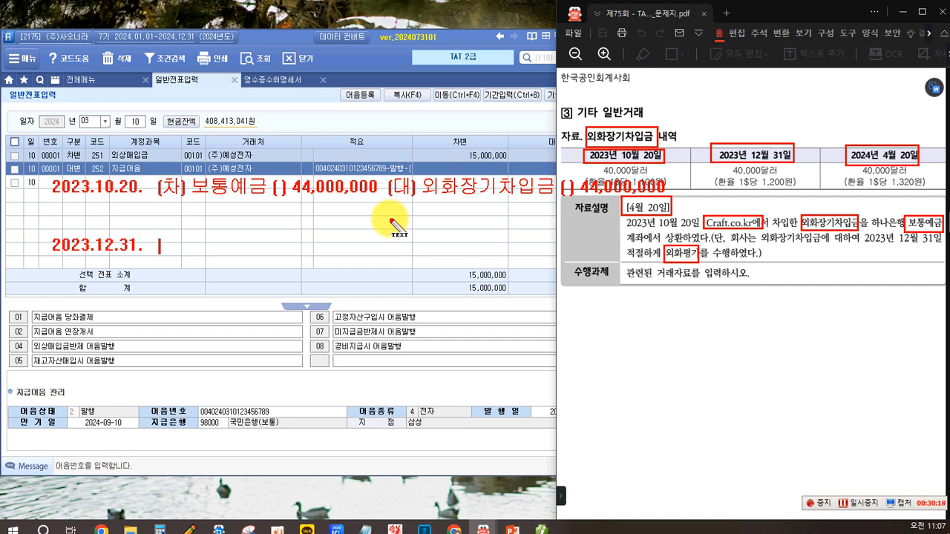
# Step: Write the debit side "(차) 외화환산손실 4,000,000" after the 2023.12.31. date
pyautogui.write('(차)')
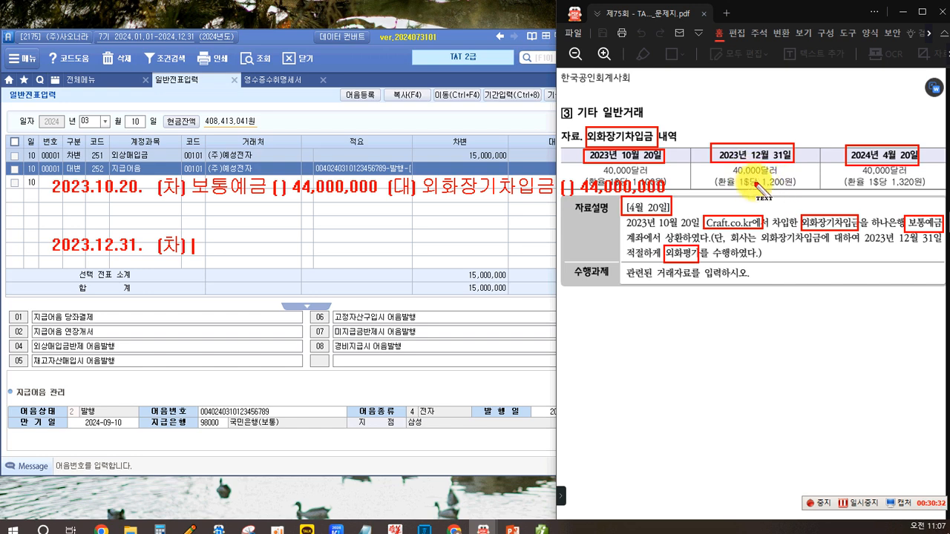
pyautogui.write('이')
pyautogui.write('외')
pyautogui.write('화환')
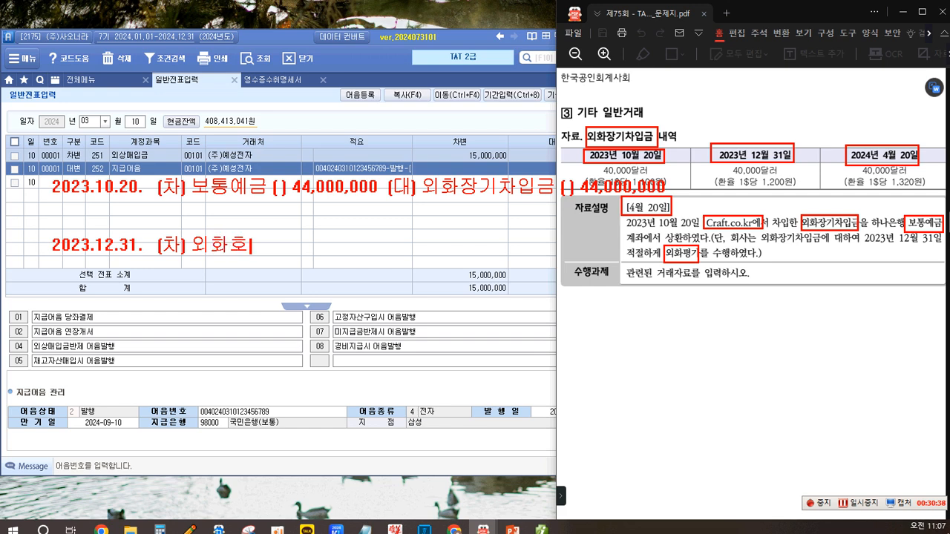
pyautogui.write('산손리')
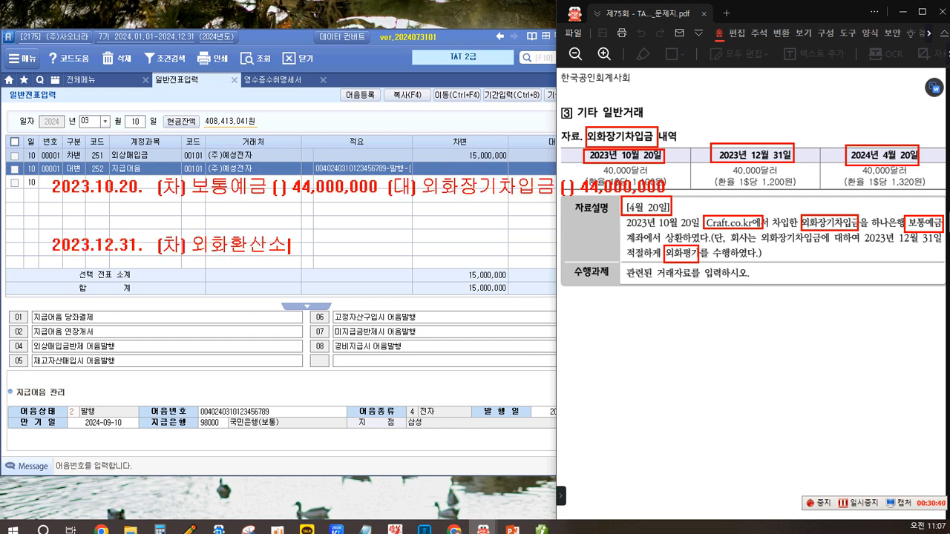
pyautogui.press('BackSpace')
pyautogui.write('ㅅㅣㄹ 4,')
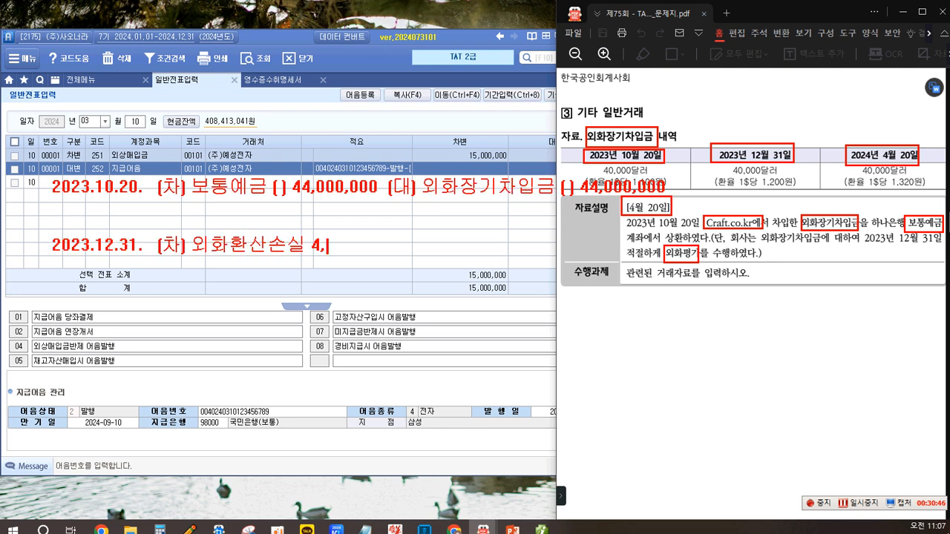
pyautogui.write('000,000')
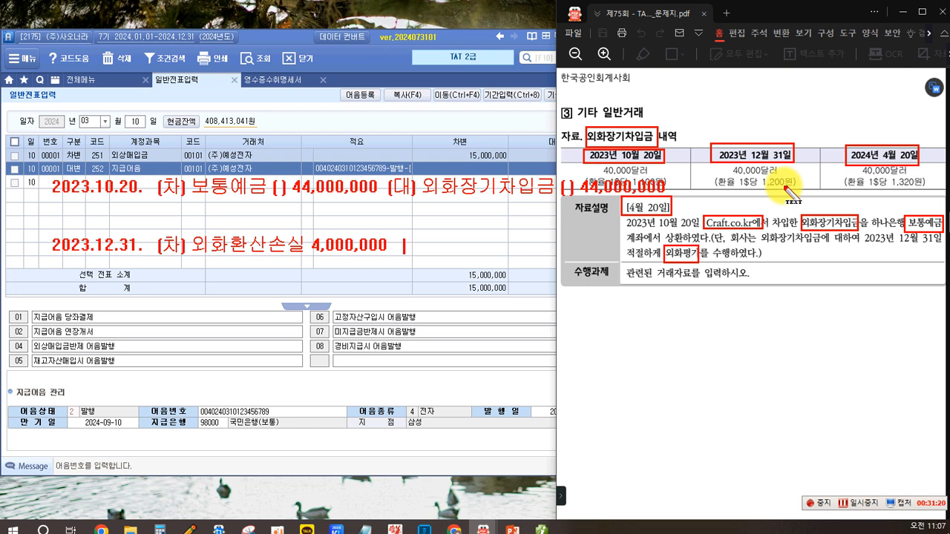
# Step: Add the credit side "(대) 외화장기차입금 ( ) 4,000,000" to the 2023.12.31. annotation
pyautogui.write('(대) ')
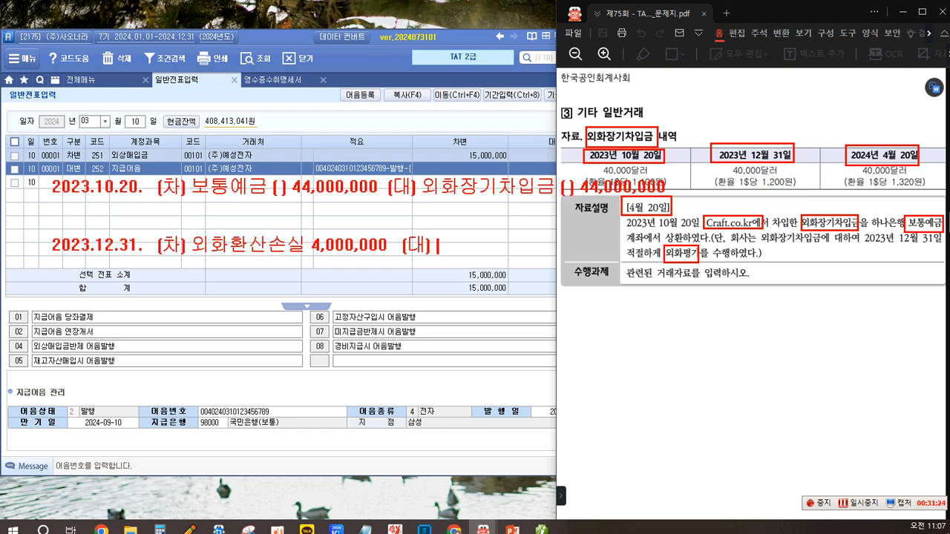
pyautogui.write('외화장')
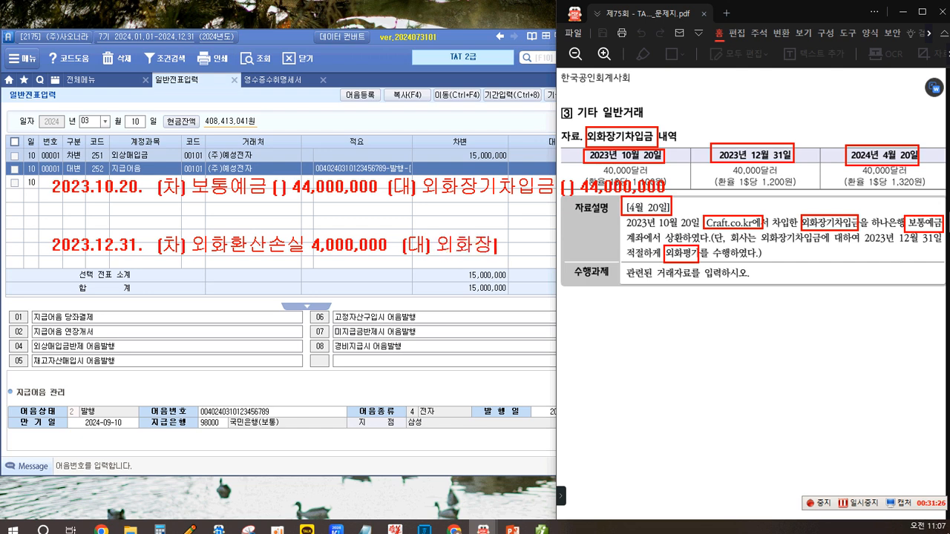
pyautogui.write('기차입금 ')
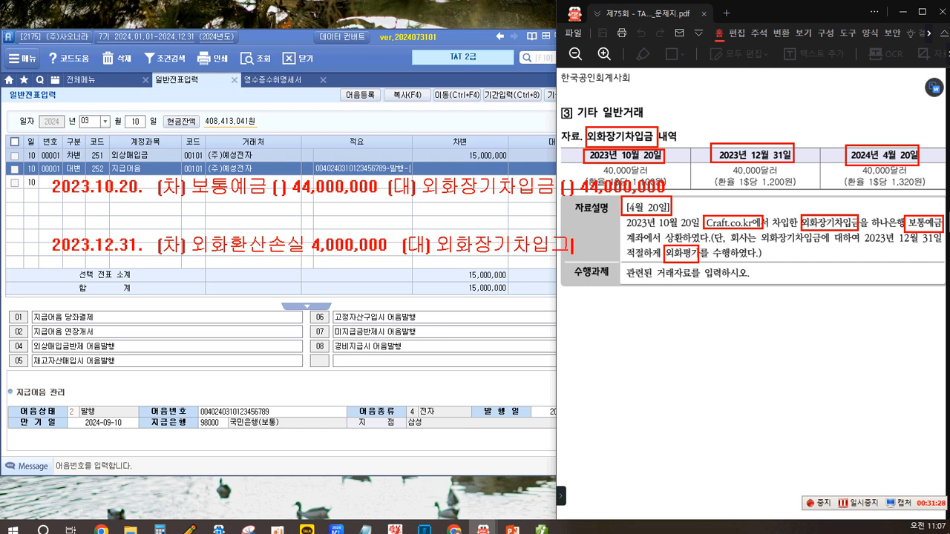
pyautogui.write('(')
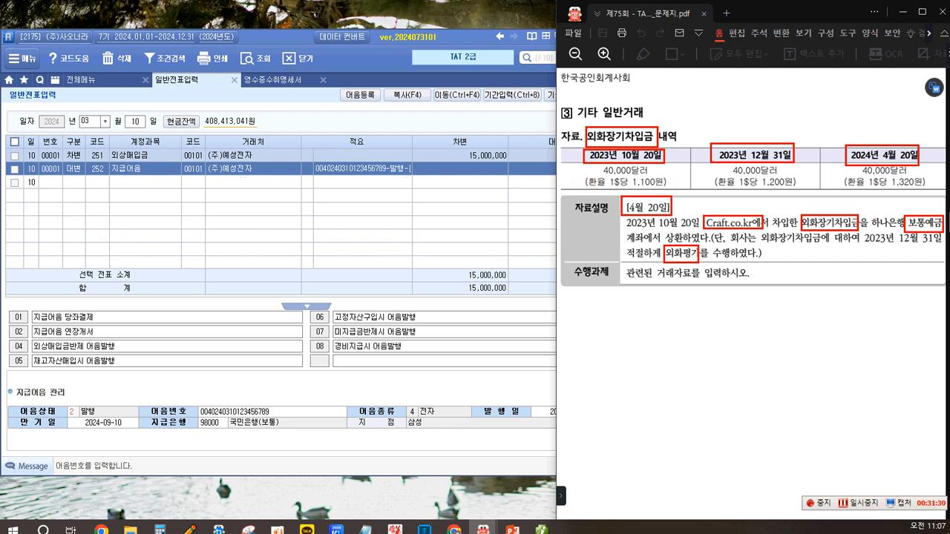
pyautogui.write(')')
pyautogui.write(' 4,000,000  (대) 외화장기차입금 () 4,000,000')
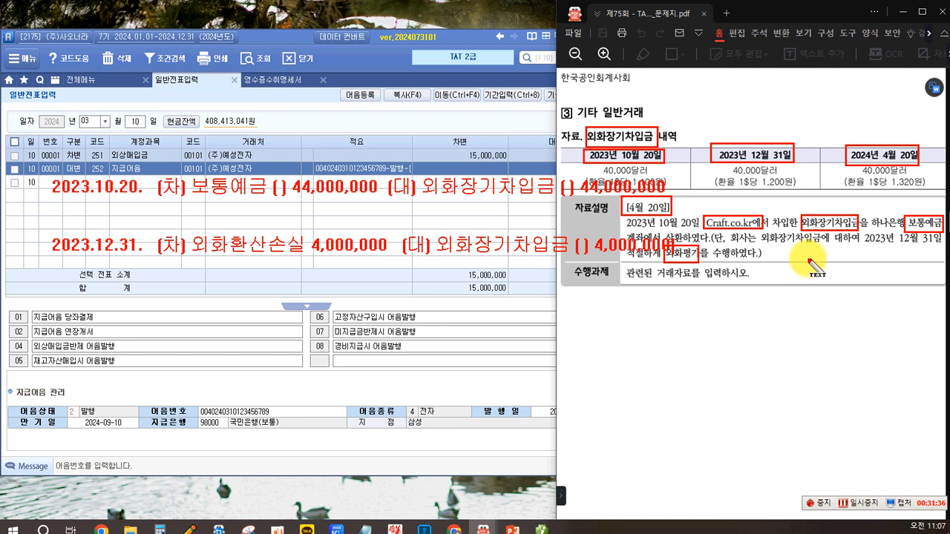
# Step: Start a third annotated journal entry below the 2023.12.31. one with "2024.04.20. (차)"
pyautogui.press('Return')
pyautogui.press('Return')
pyautogui.press('Return')
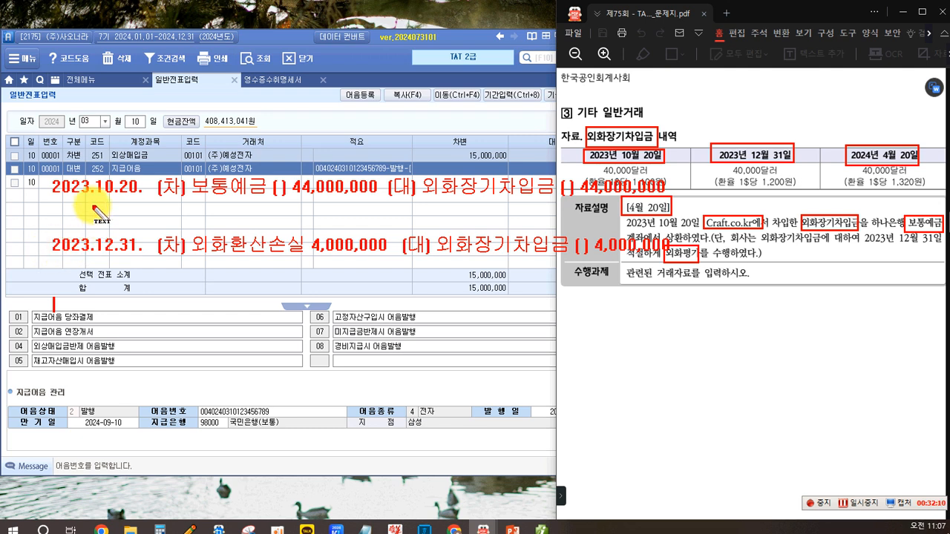
pyautogui.write('20')
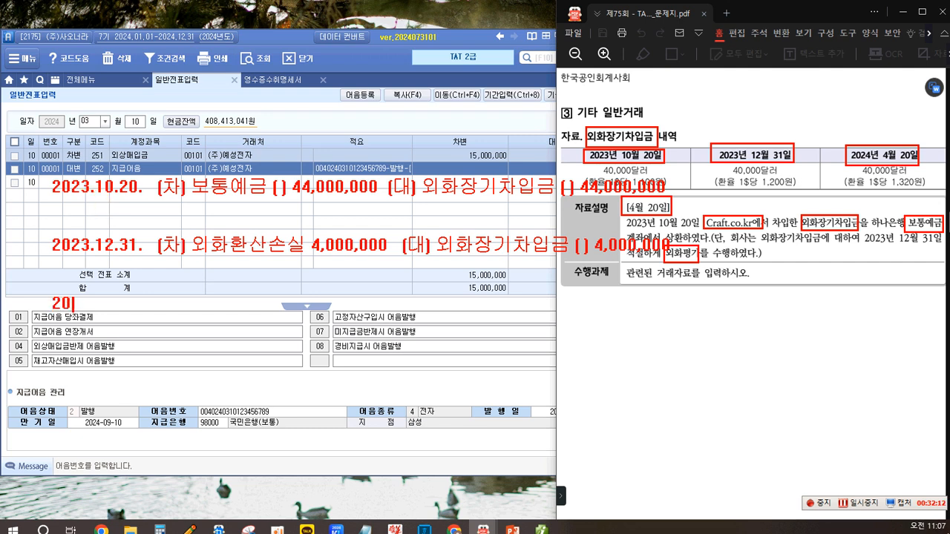
pyautogui.write('24.04.20.  (차)')
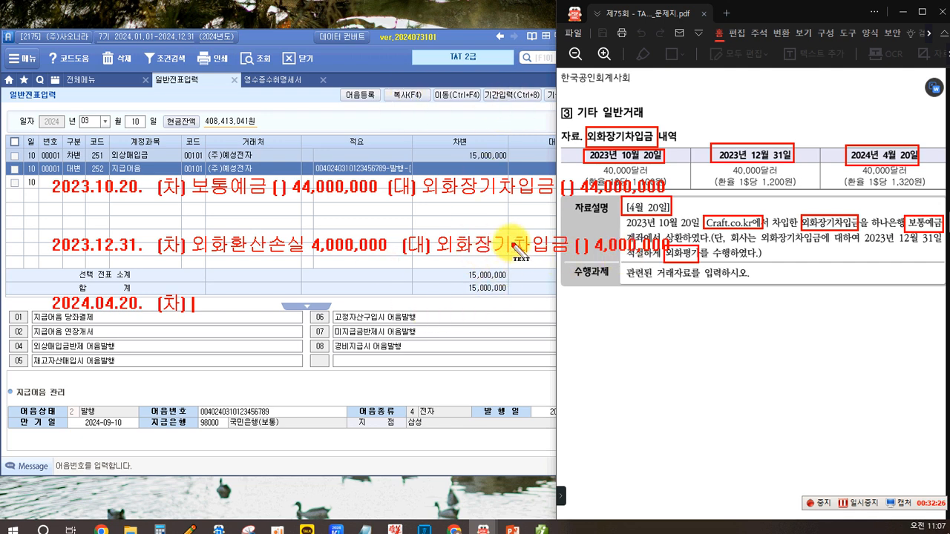
# Step: Write the debit side "외화장기차입금 ( ) 48,000,000" in the 2024.04.20. annotation
pyautogui.write('외화장기')
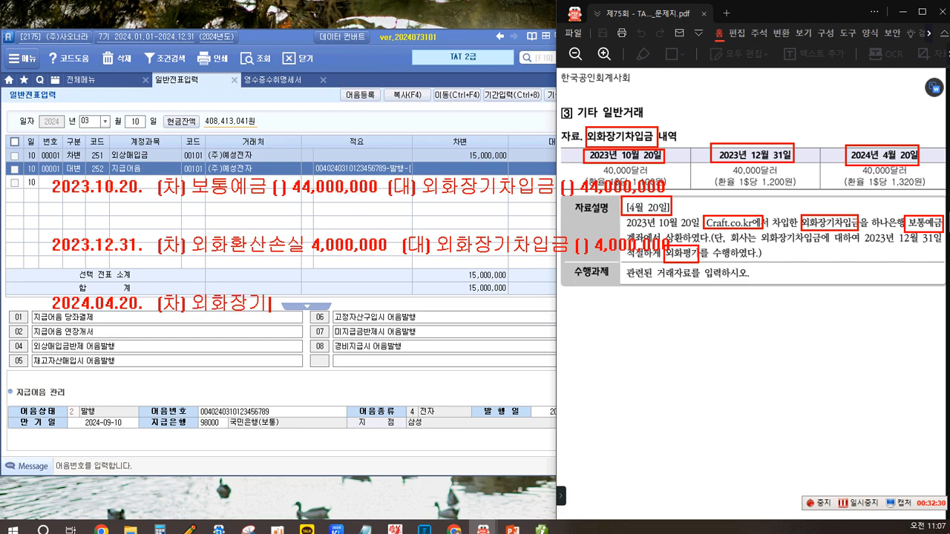
pyautogui.write('차입금')
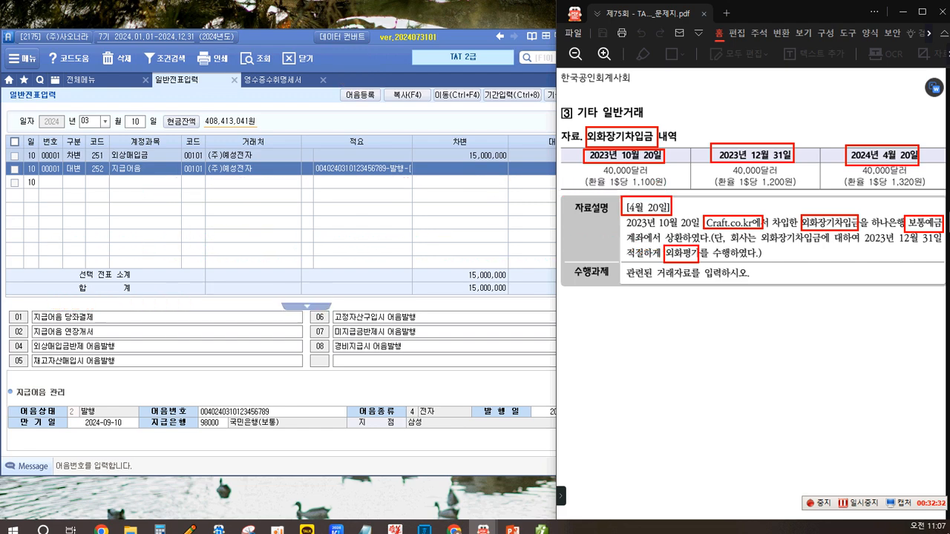
pyautogui.write('( )')
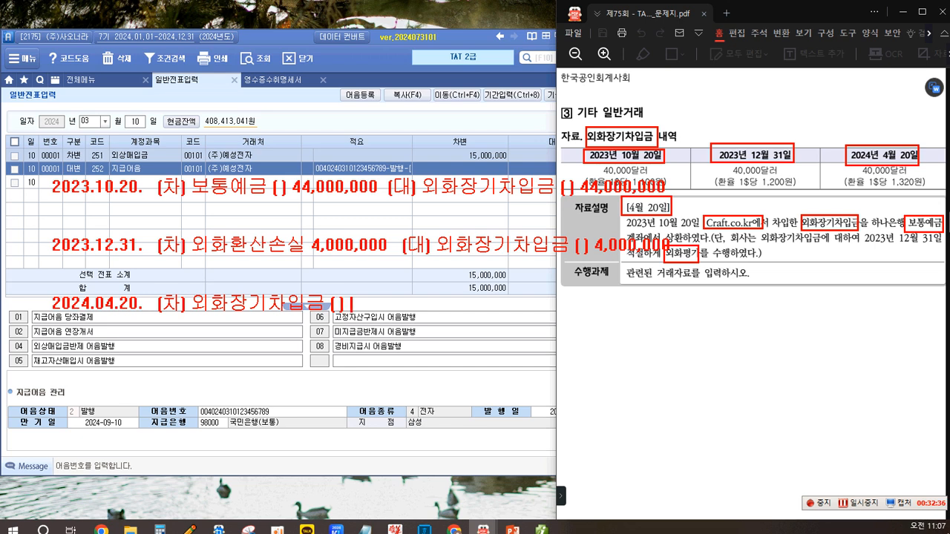
pyautogui.write(' 48')
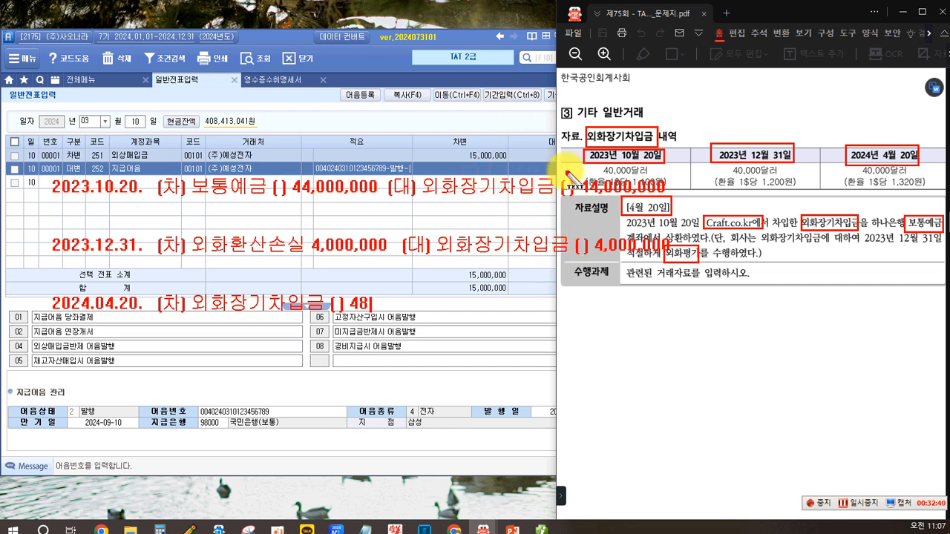
pyautogui.write(',')
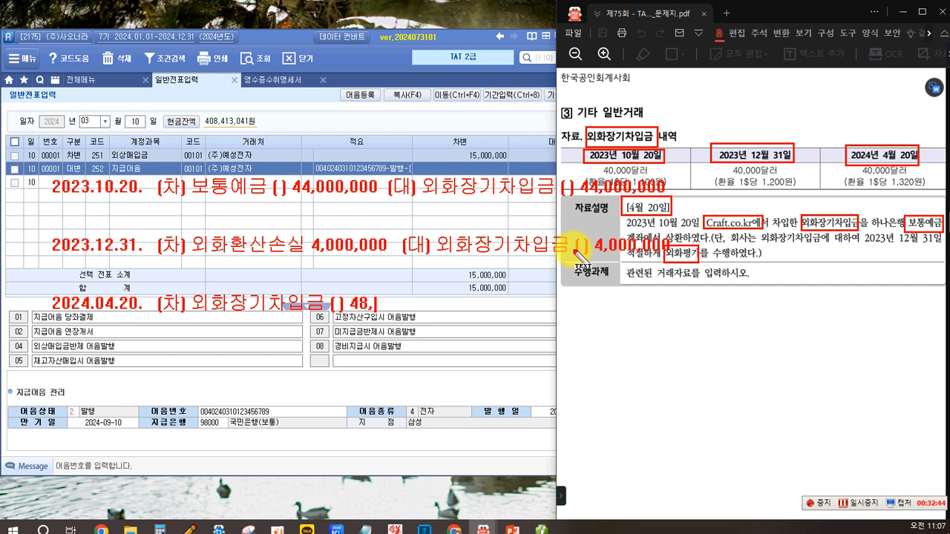
pyautogui.write('000,000')
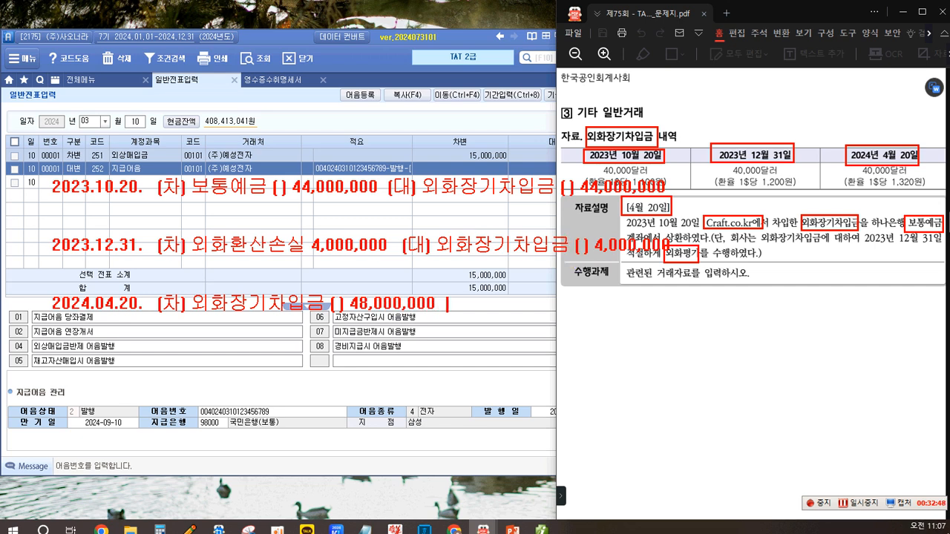
# Step: Add the credit side "(대) 보통예금 ( ) 52,800,000" to the 2024.04.20. annotation
pyautogui.write('  (대)보통')
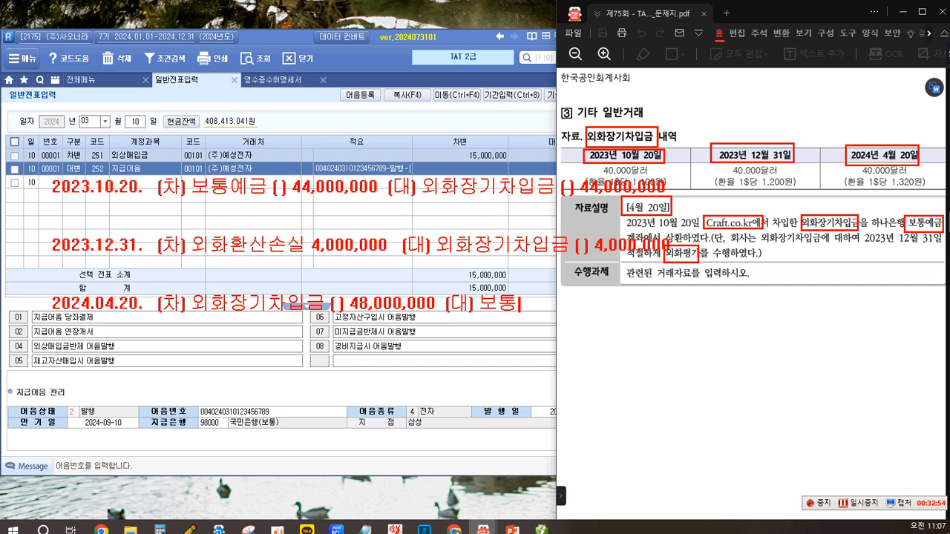
pyautogui.write('예그ㅁ )이')
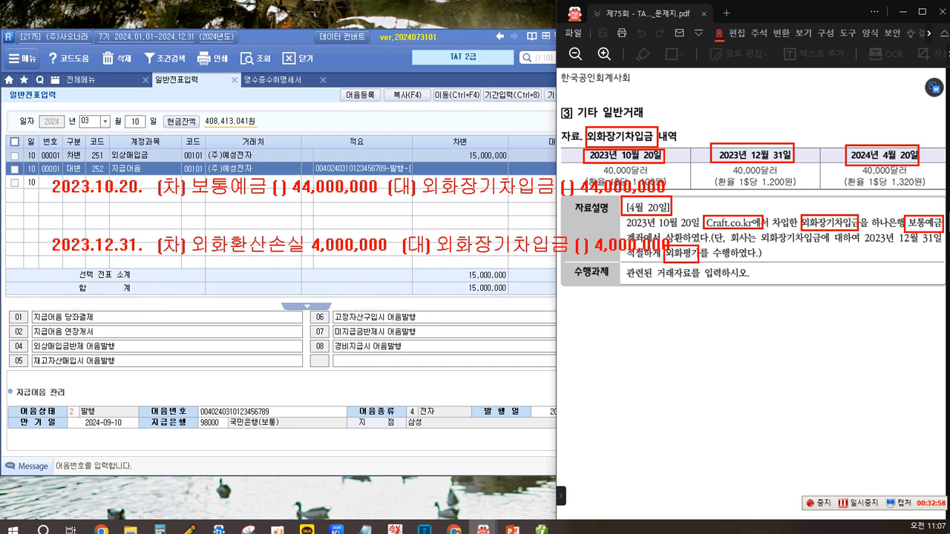
pyautogui.press('BackSpace')
pyautogui.write(')')
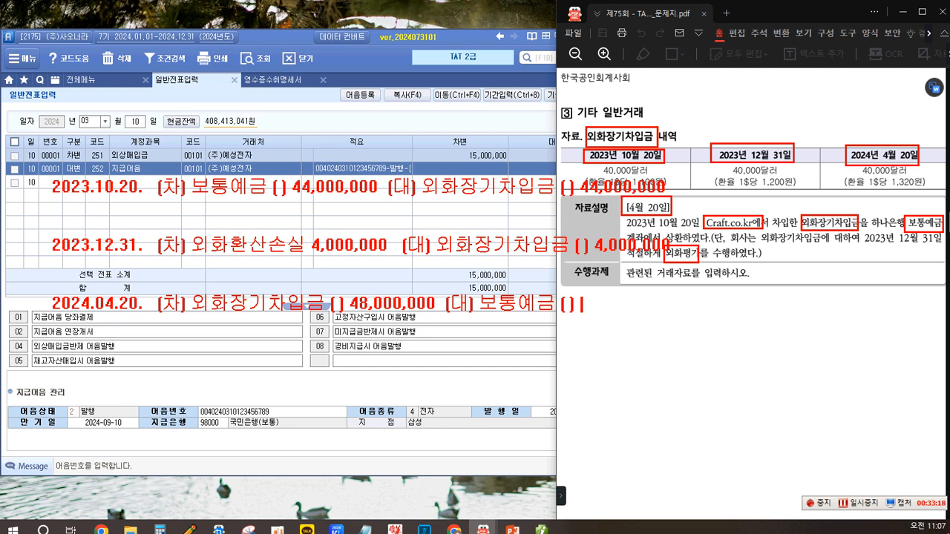
pyautogui.write('58')
pyautogui.press('BackSpace')
pyautogui.write('2,800,000')
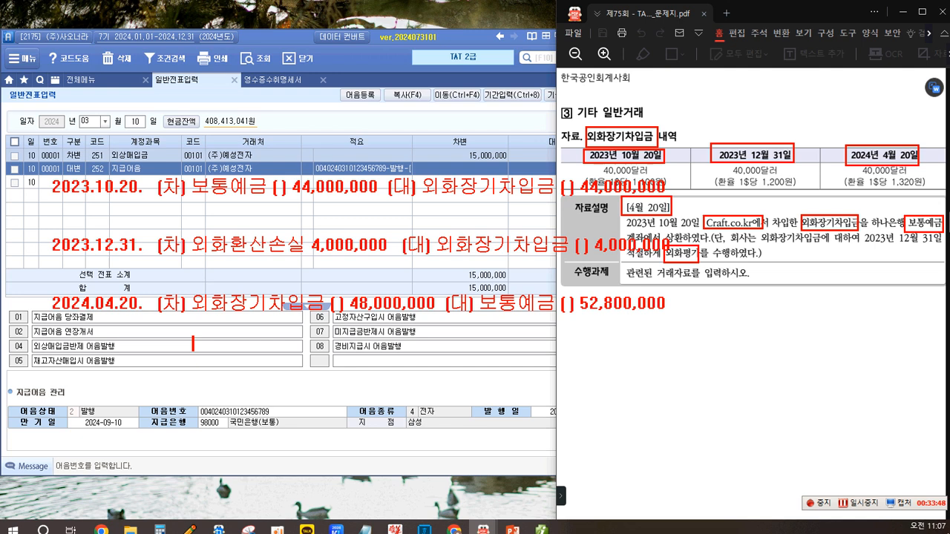
# Step: Add a second debit line "외환차손 4,800,000" under 외화장기차입금 in the 2024.04.20. annotation
pyautogui.click(193, 345)
pyautogui.write('외환차손    ')
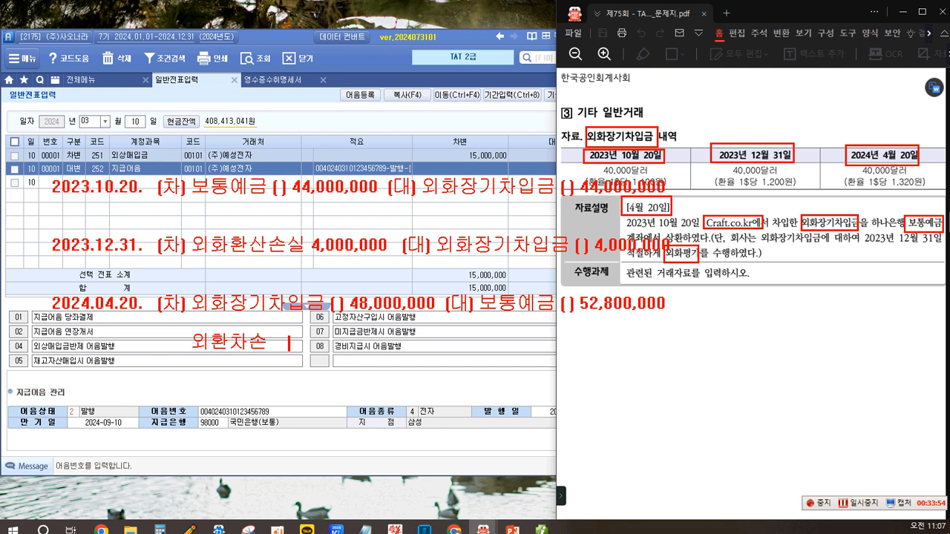
pyautogui.write('4,800,000')
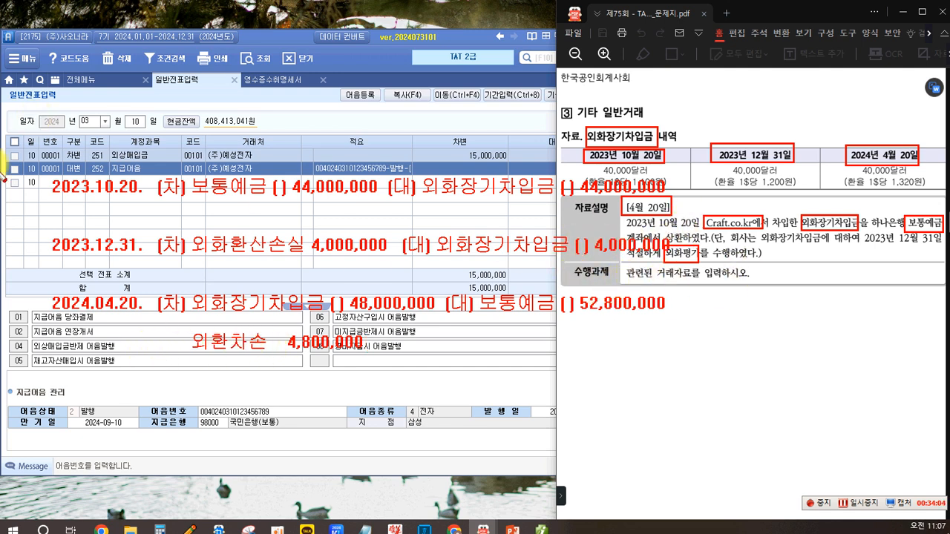
# Step: Box the 2024.04.20. entry, and circle 외화환산손실 and 외환차손 in blue with arrows linking them
pyautogui.moveTo(42, 285)
pyautogui.mouseDown()
pyautogui.moveTo(367, 348)
pyautogui.moveTo(673, 365)
pyautogui.mouseUp()
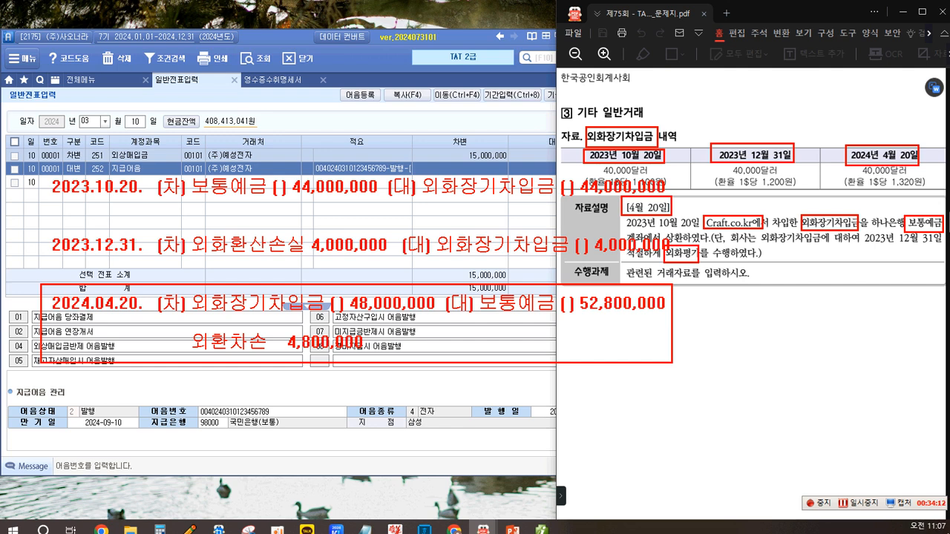
pyautogui.moveTo(182, 223); pyautogui.dragTo(314, 266)
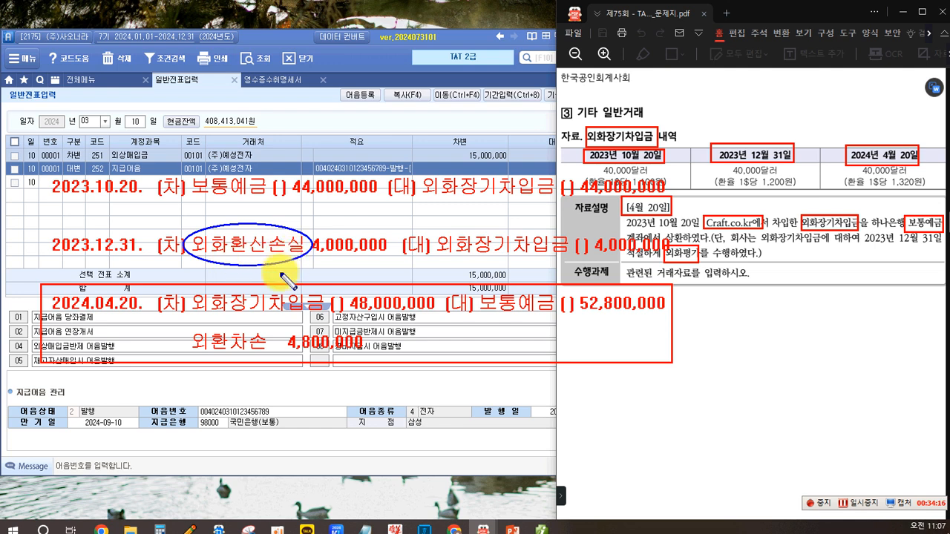
pyautogui.moveTo(186, 327); pyautogui.dragTo(269, 361)
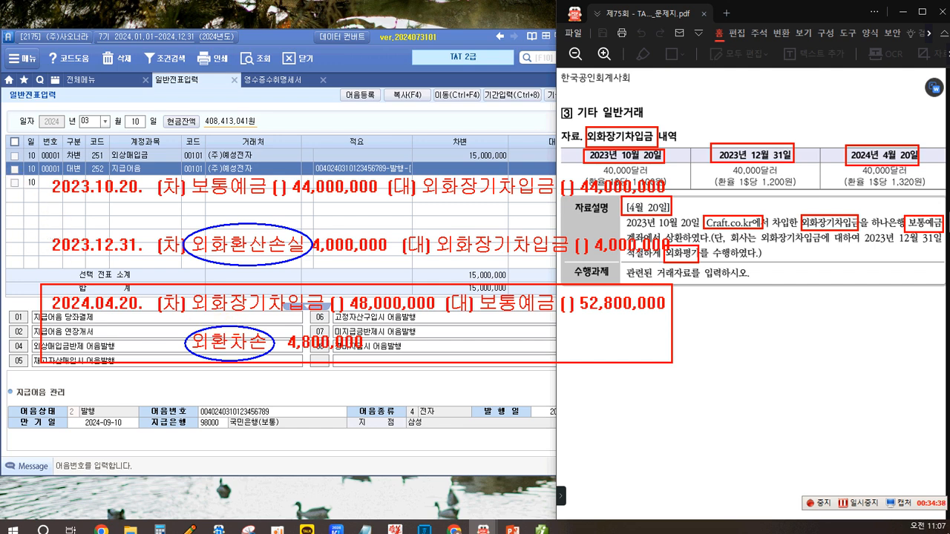
pyautogui.moveTo(210, 269)
pyautogui.mouseDown()
pyautogui.moveTo(210, 319)
pyautogui.moveTo(246, 277)
pyautogui.mouseUp()
# Step: Write the note "1 ~ 12 외화평가 –> 12.31. 외화환산손익" below the boxed entry
pyautogui.click(350, 396)
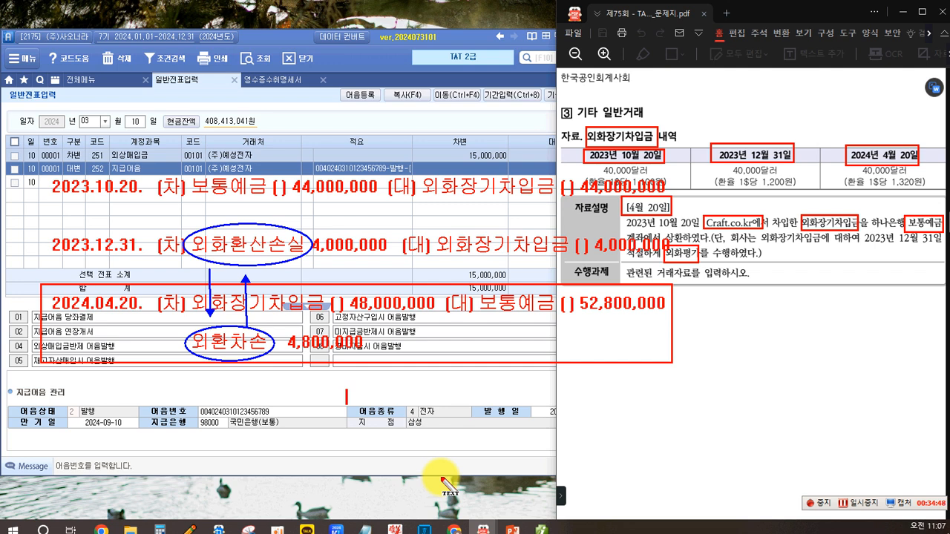
pyautogui.write('1 ~ 12 ')
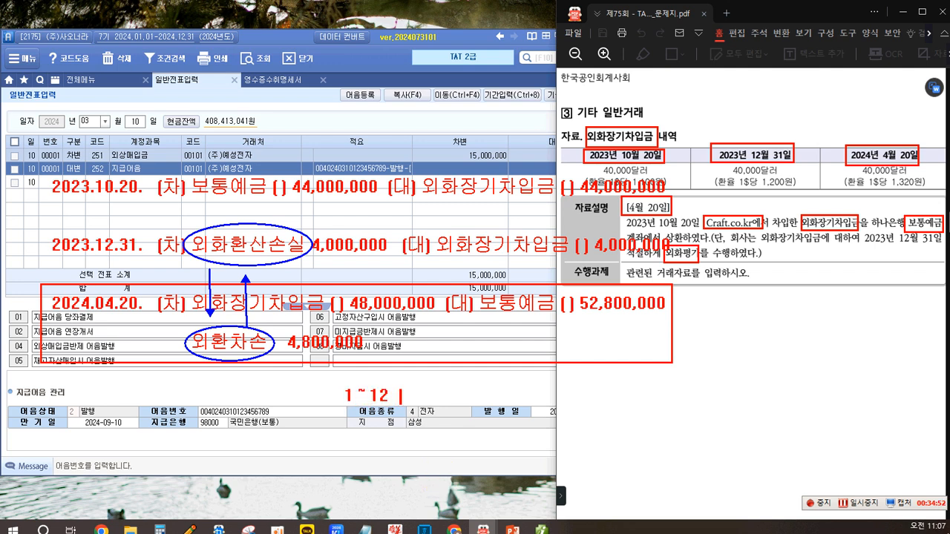
pyautogui.write('외화평ㄱ')
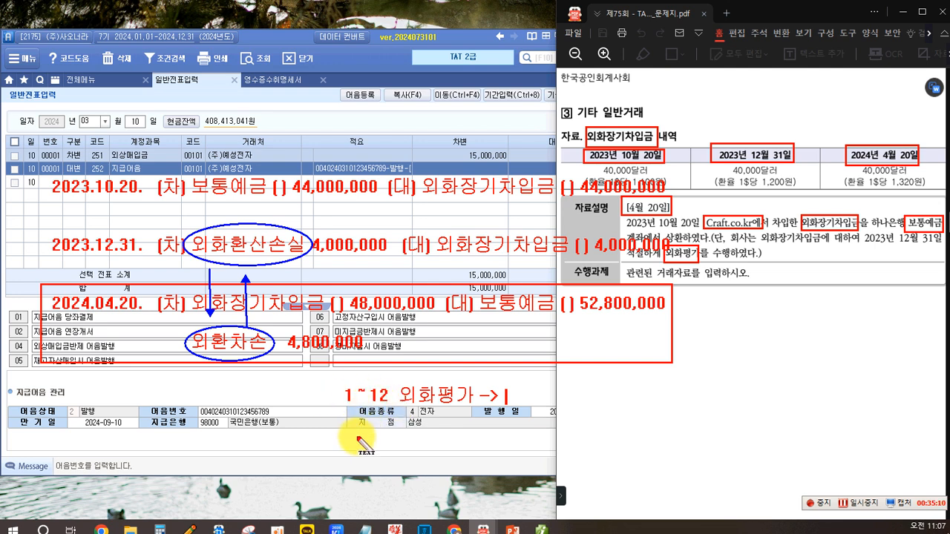
pyautogui.write('12.31.')
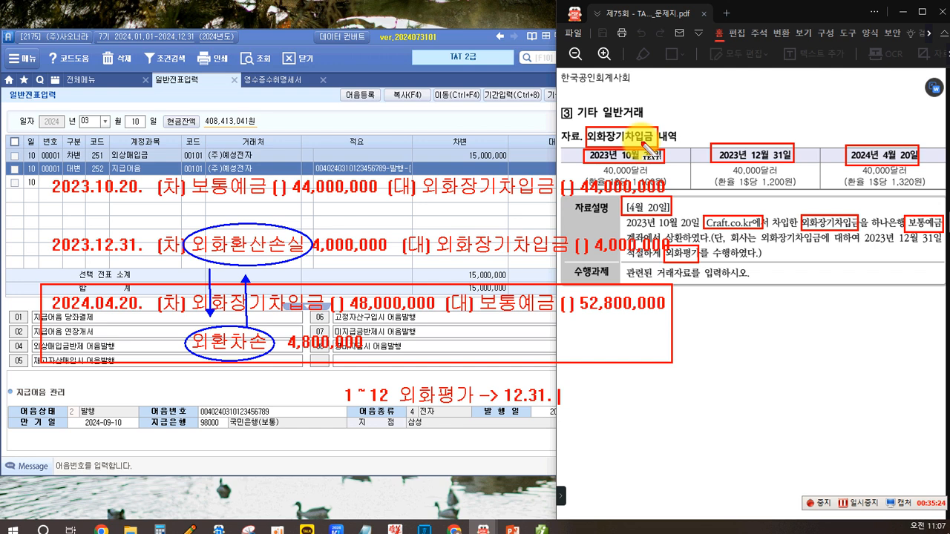
pyautogui.write('외화')
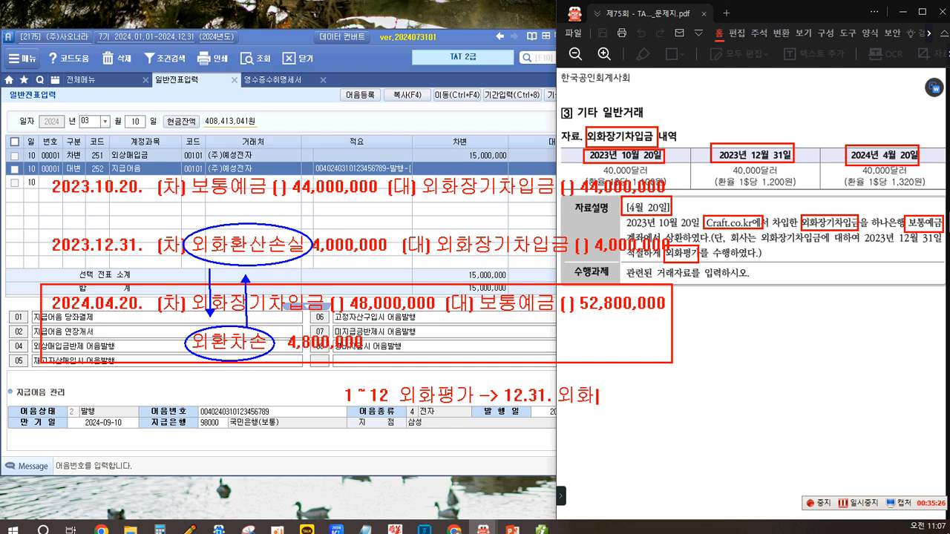
pyautogui.write('환산')
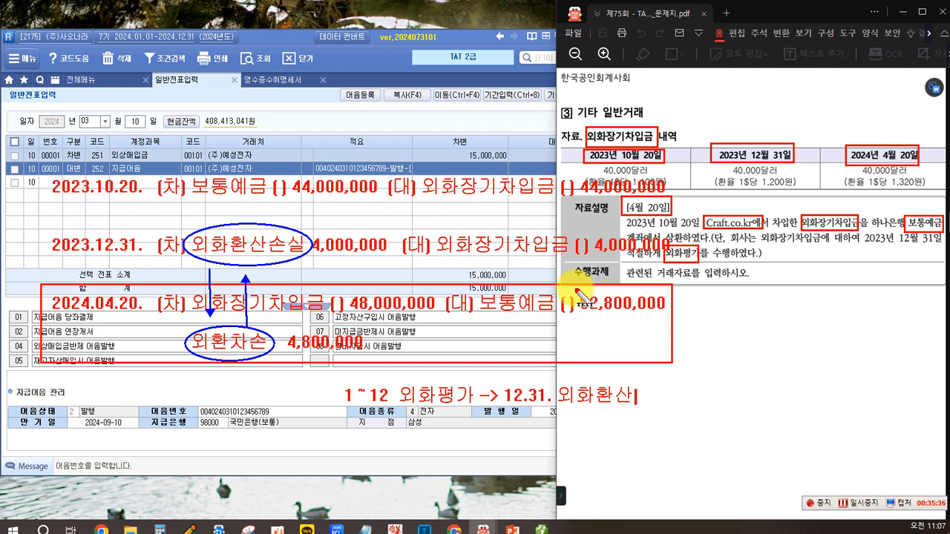
pyautogui.write('손익')
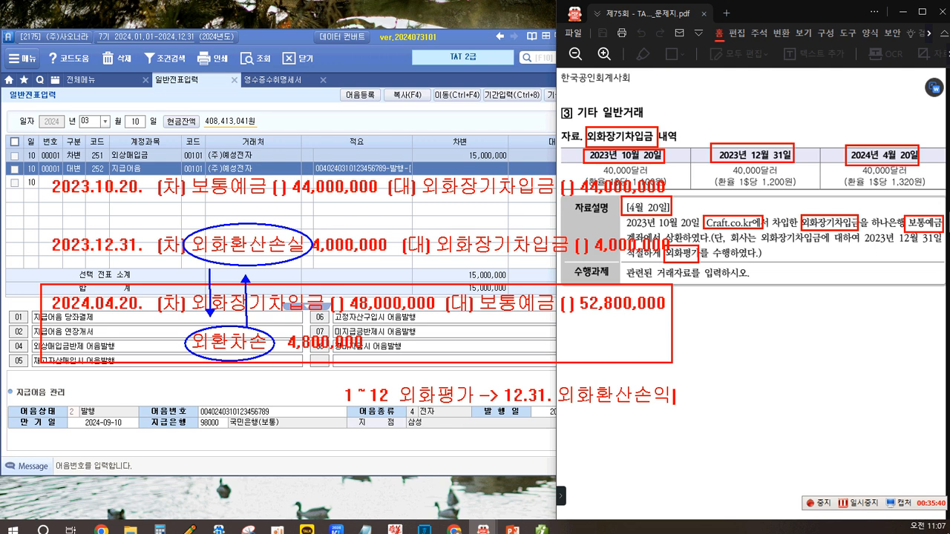
# Step: Add a second note line reading "시점. 당기 중.... 수취,지급 ... 외환차손익...."
pyautogui.press('Return')
pyautogui.press('Return')
pyautogui.write('시')
pyautogui.write('점')
pyautogui.write('.')
pyautogui.write(' 당ㄱ')
pyautogui.write(' 중....')
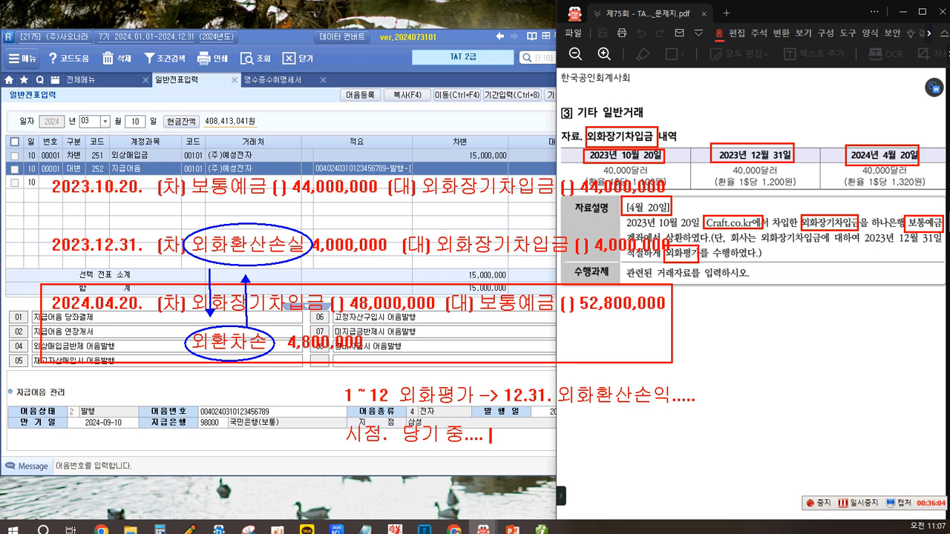
pyautogui.write('수취,지급')
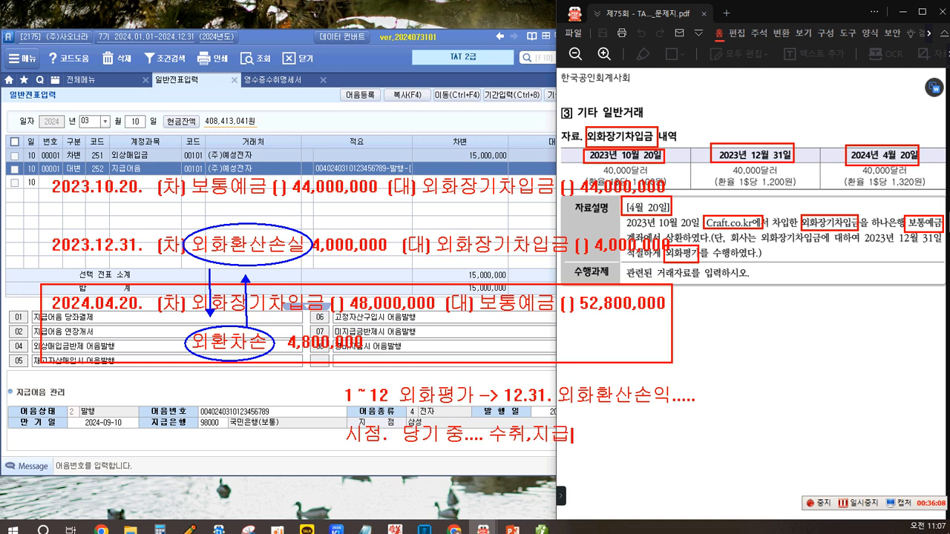
pyautogui.write('  ... ')
pyautogui.write('외환')
pyautogui.write('차소')
pyautogui.write('ㄴ익')
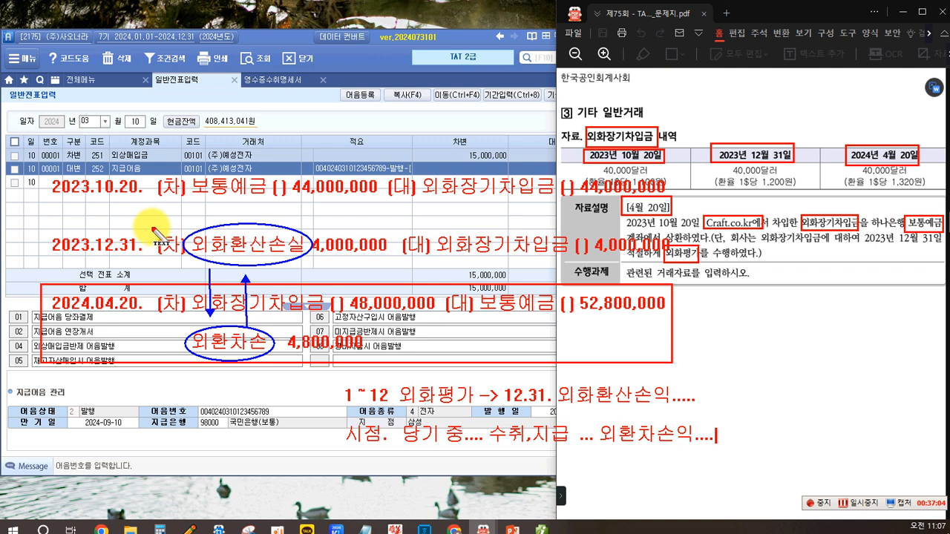
# Step: Clear the screen annotations and set the general voucher date to April (04) 20
pyautogui.press('Escape')
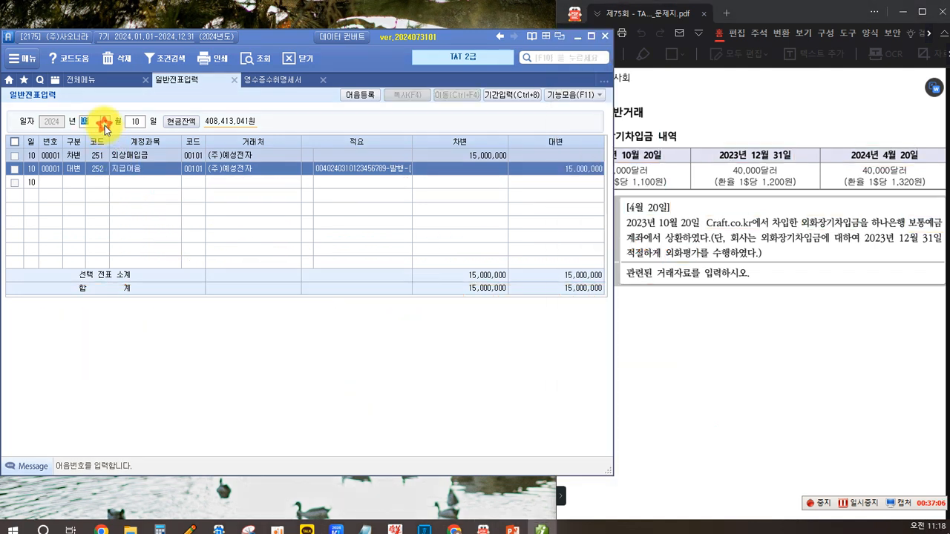
pyautogui.click(105, 125)
pyautogui.click(92, 161)
pyautogui.write('20')
pyautogui.press('Return')
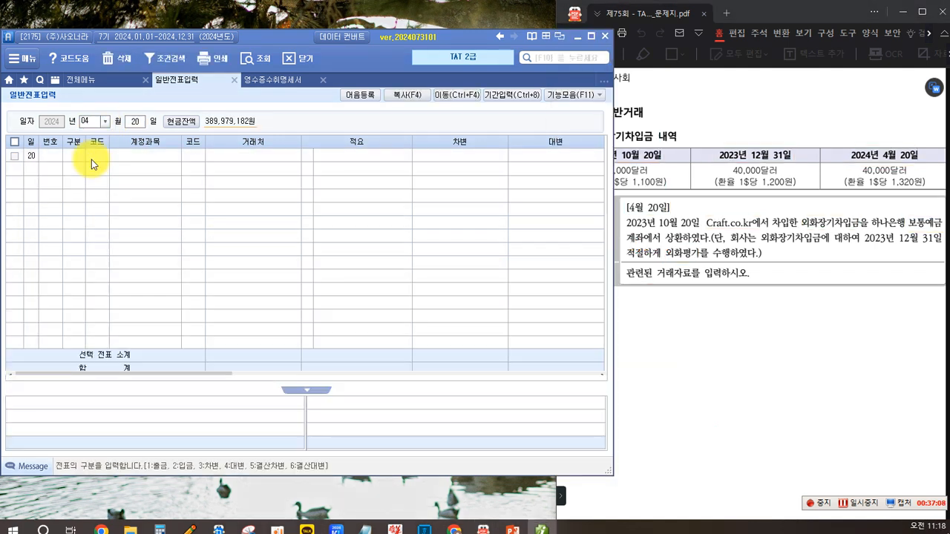
# Step: Start a debit (차변) line on the 20th with the account 외화장기차입금, found by searching "외화장기"
pyautogui.write('3')
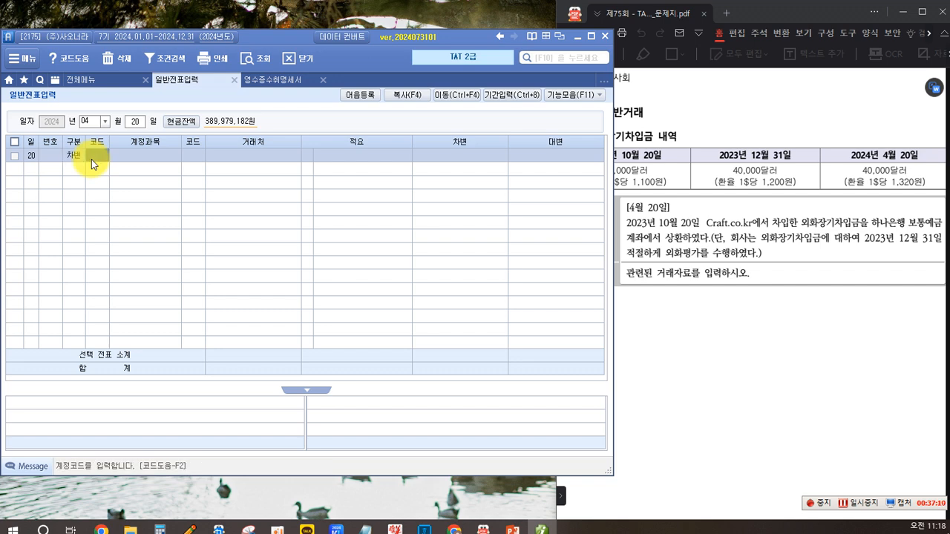
pyautogui.press('F2')
pyautogui.write('외')
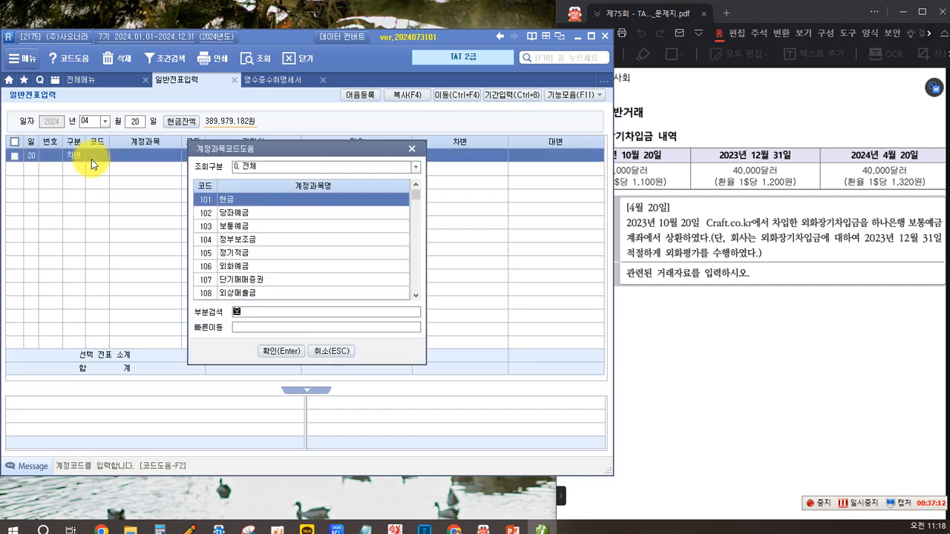
pyautogui.write('화장기')
pyautogui.press('Return')
pyautogui.press('Return')
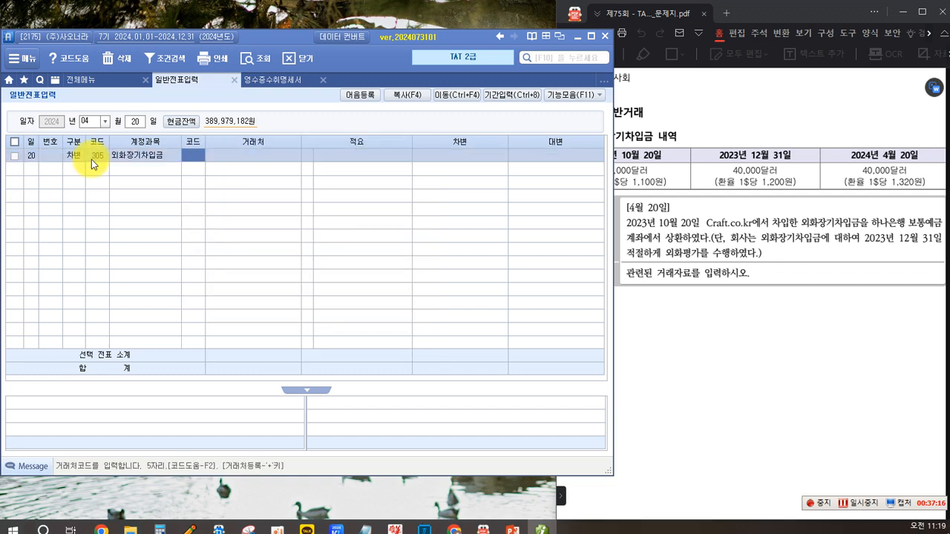
# Step: Assign trading partner Craft.co.kr, found by searching "cr", to the 외화장기차입금 line and enter a debit amount of 48,000,000
pyautogui.press('F2')
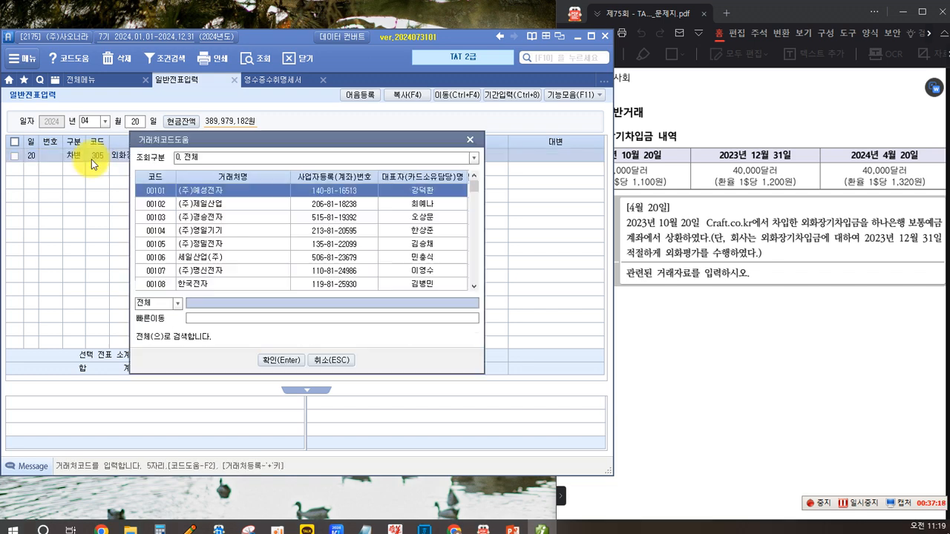
pyautogui.write('cr')
pyautogui.press('Return')
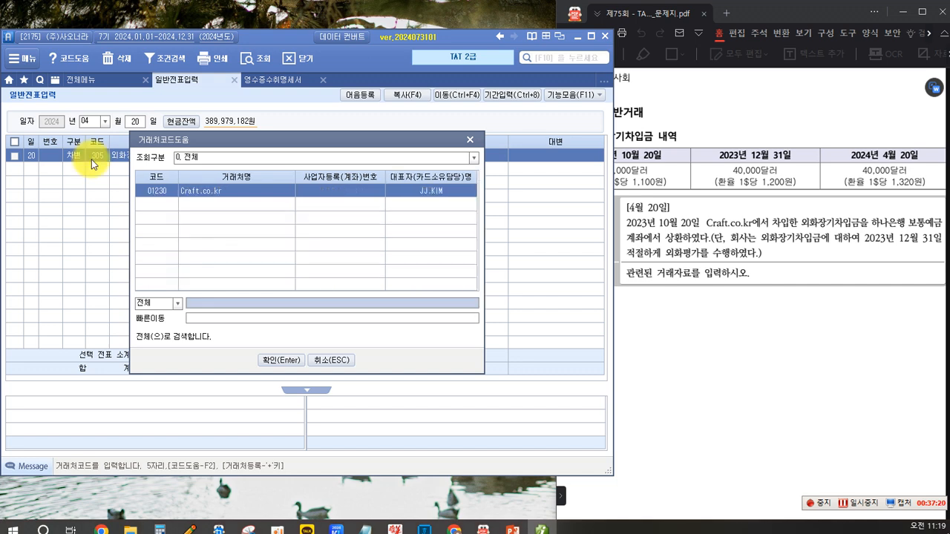
pyautogui.press('Return')
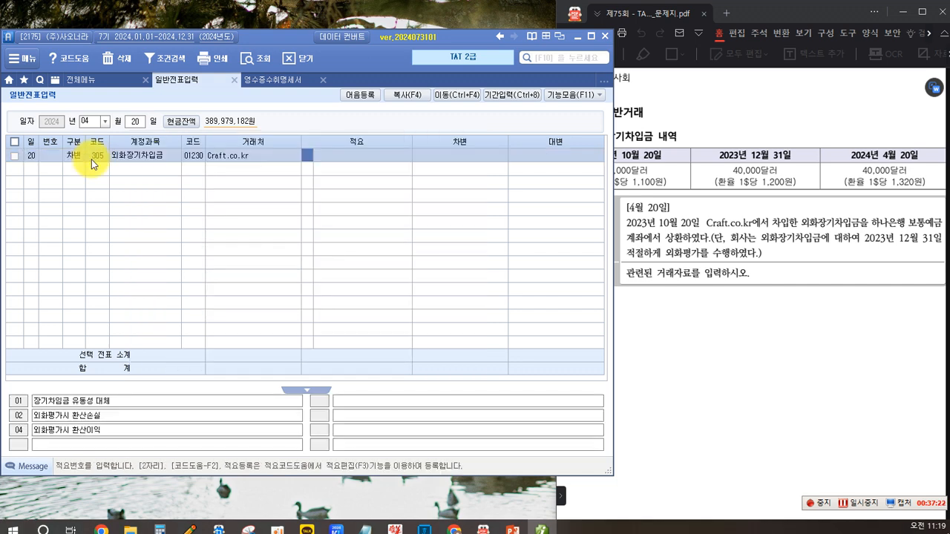
pyautogui.press('Return')
pyautogui.press('Return')
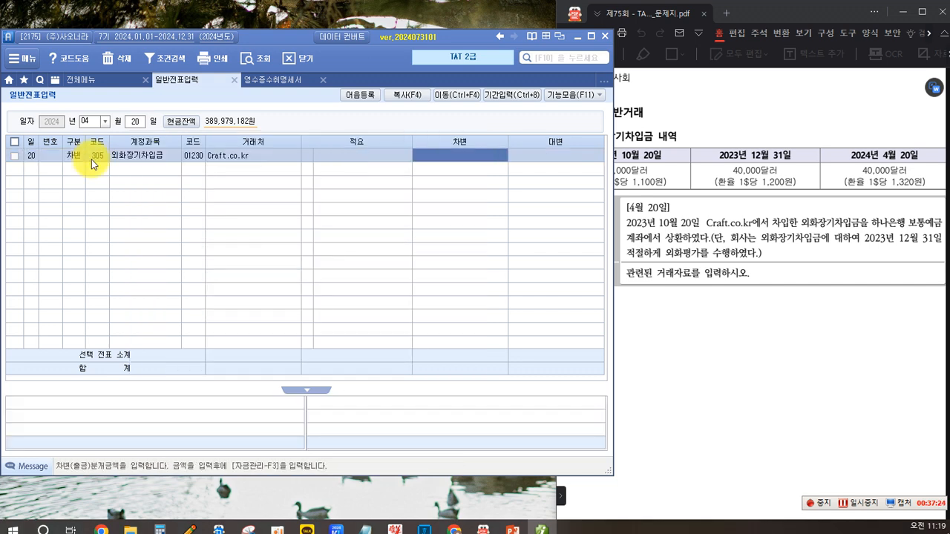
pyautogui.write('48000000')
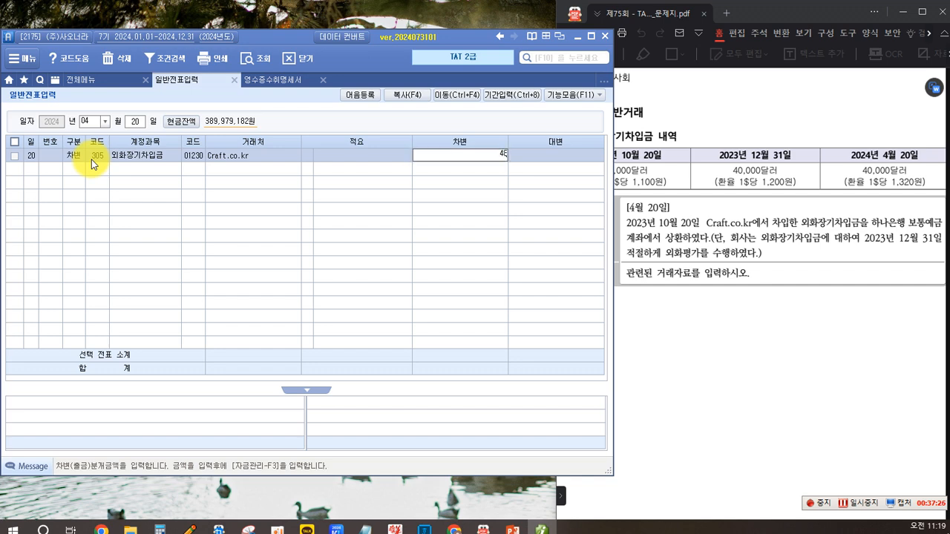
pyautogui.press('Return')
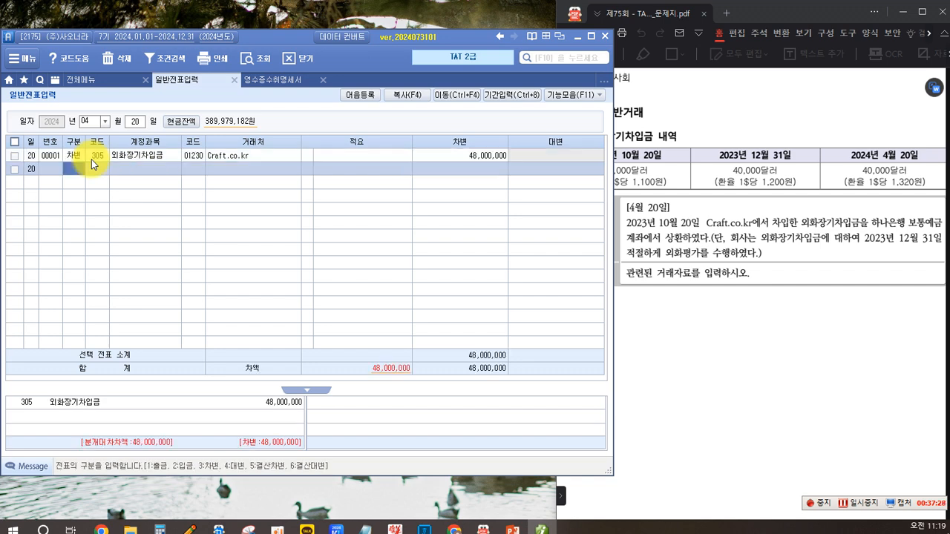
# Step: Add a second debit (차변) line on the 20th with the account 외환차손, found by searching "외환"
pyautogui.write('3')
pyautogui.press('F2')
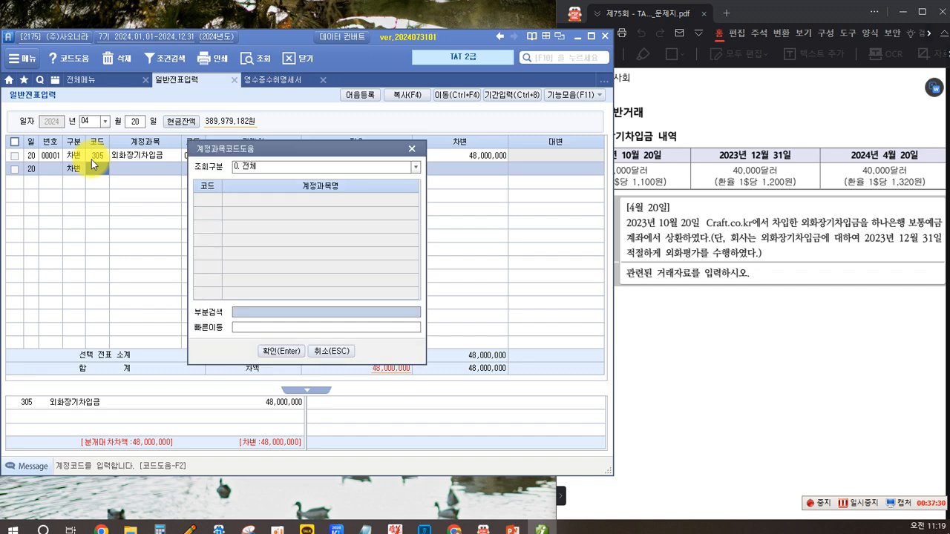
pyautogui.write('dhl')
pyautogui.press('BackSpace')
pyautogui.press('BackSpace')
pyautogui.press('BackSpace')
pyautogui.write('외환')
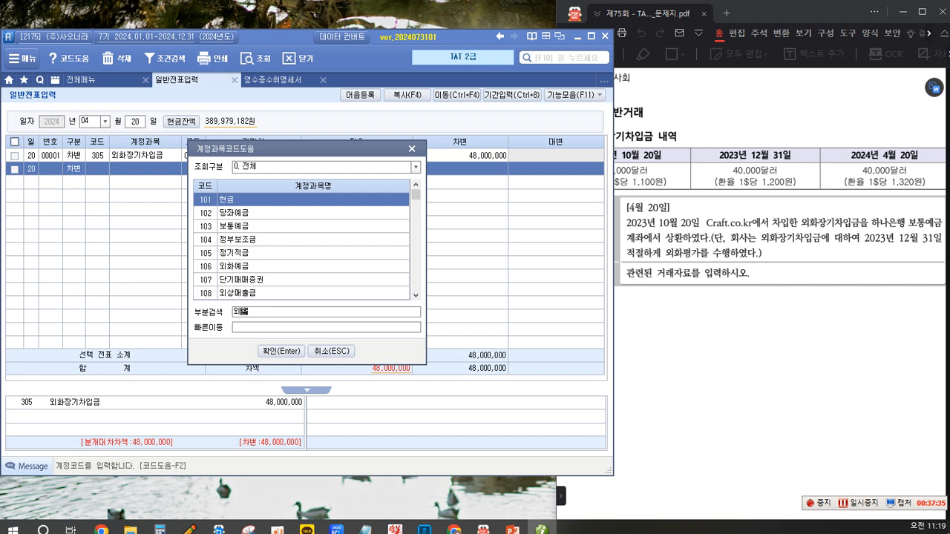
pyautogui.press('Return')
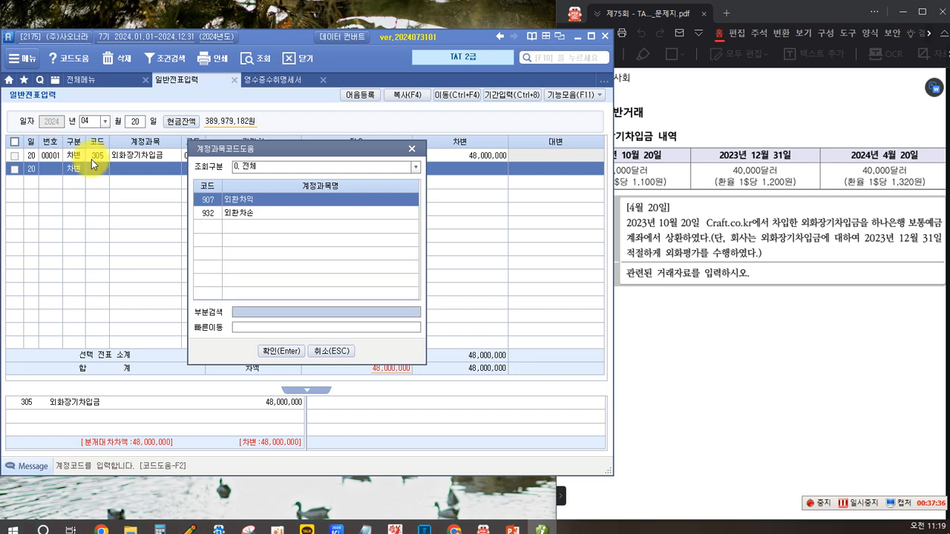
pyautogui.press('Down')
pyautogui.press('Return')
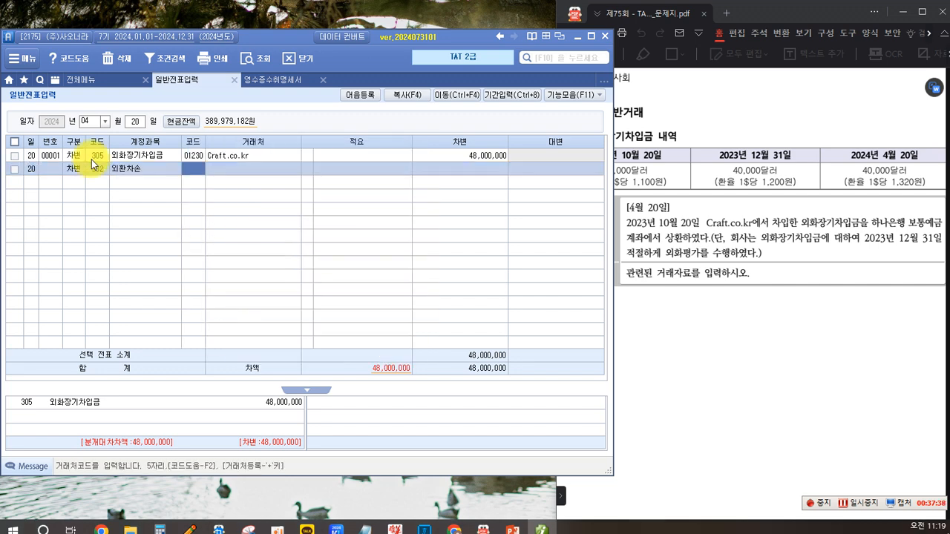
# Step: Leave the partner and description of the 외환차손 line blank and enter a debit amount of 4,800,000
pyautogui.press('Return')
pyautogui.press('Return')
pyautogui.press('Return')
pyautogui.write('4,8')
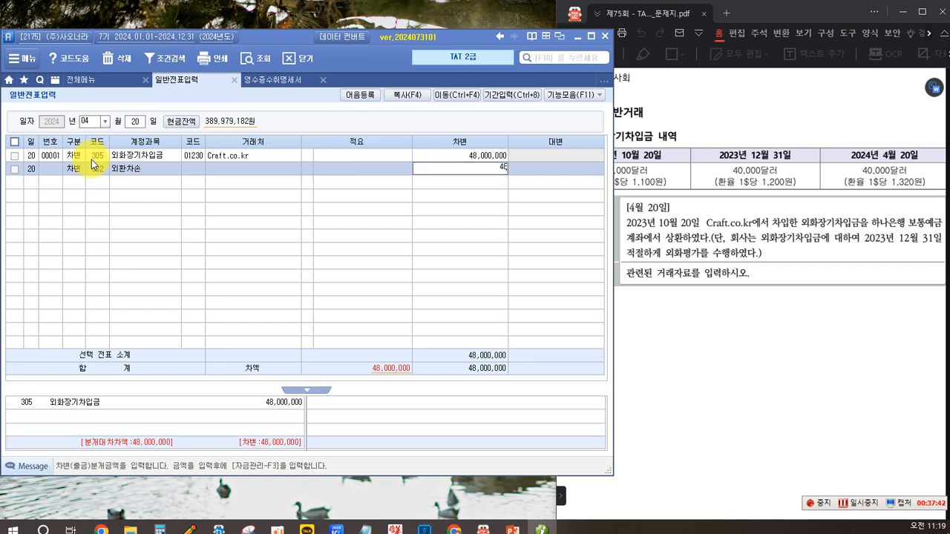
pyautogui.write('00,000')
pyautogui.press('Return')
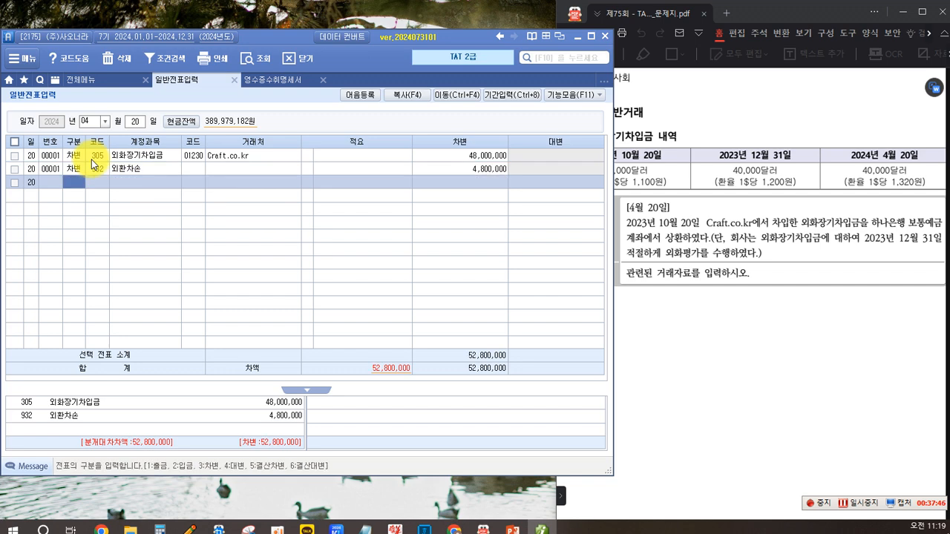
# Step: Add a credit (대변) line for account 103 보통예금 with partner 하나은행(보통) and amount 52,800,000
pyautogui.write('4')
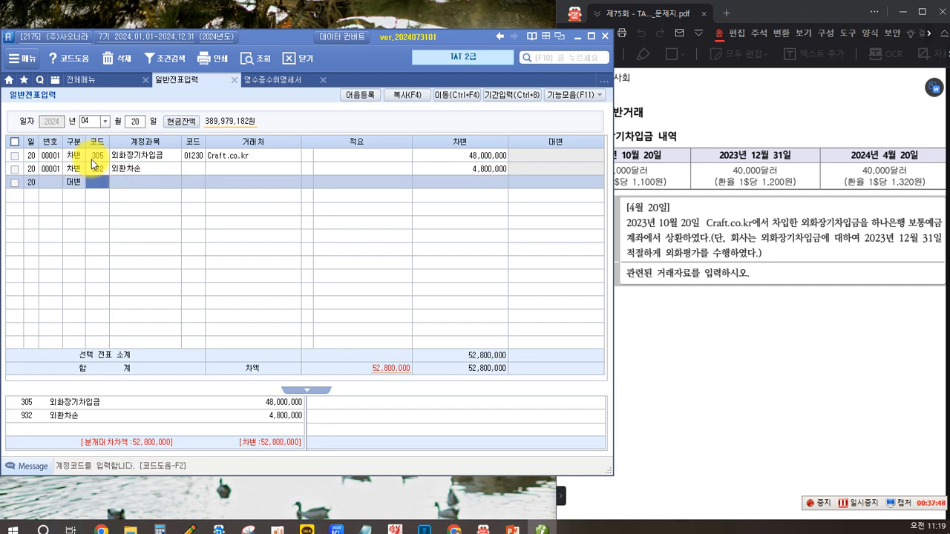
pyautogui.write('103')
pyautogui.press('Return')
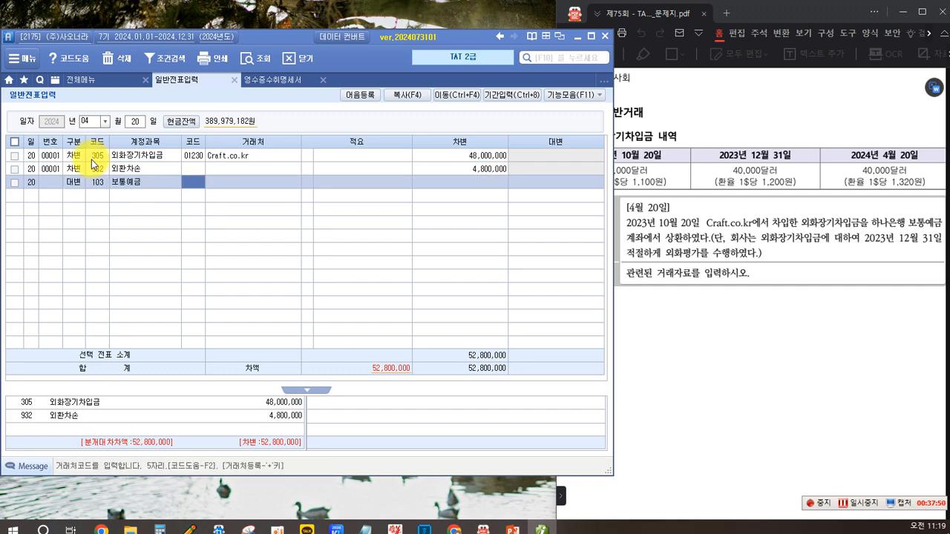
pyautogui.write('하나')
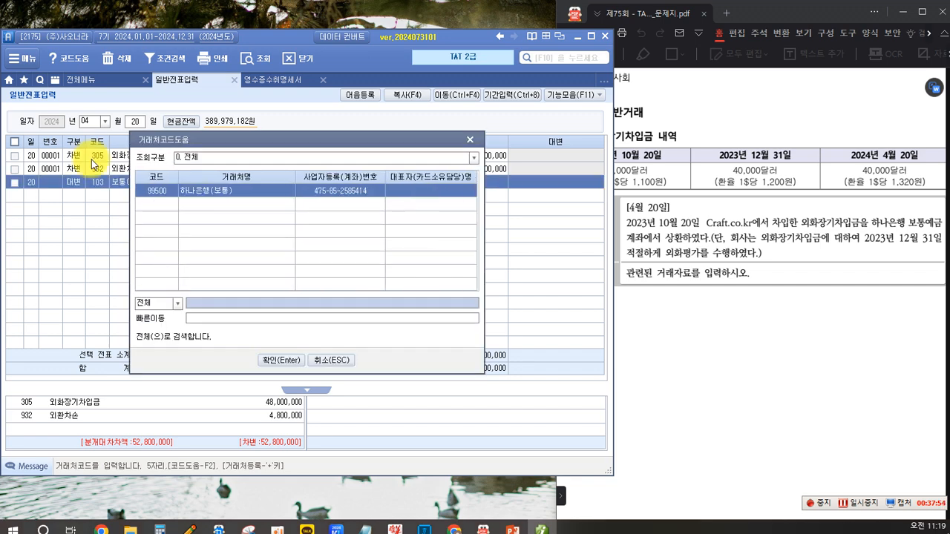
pyautogui.press('Return')
pyautogui.press('Return')
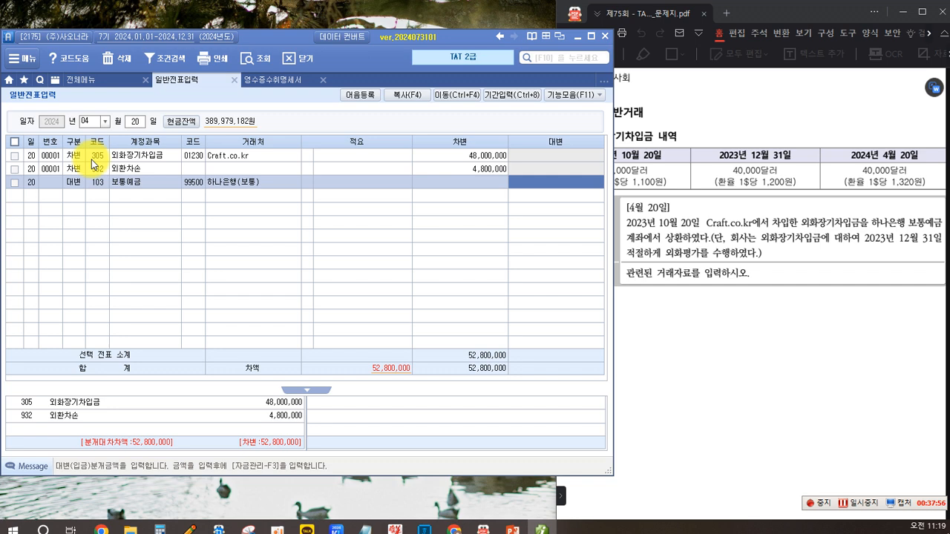
pyautogui.write('52800000')
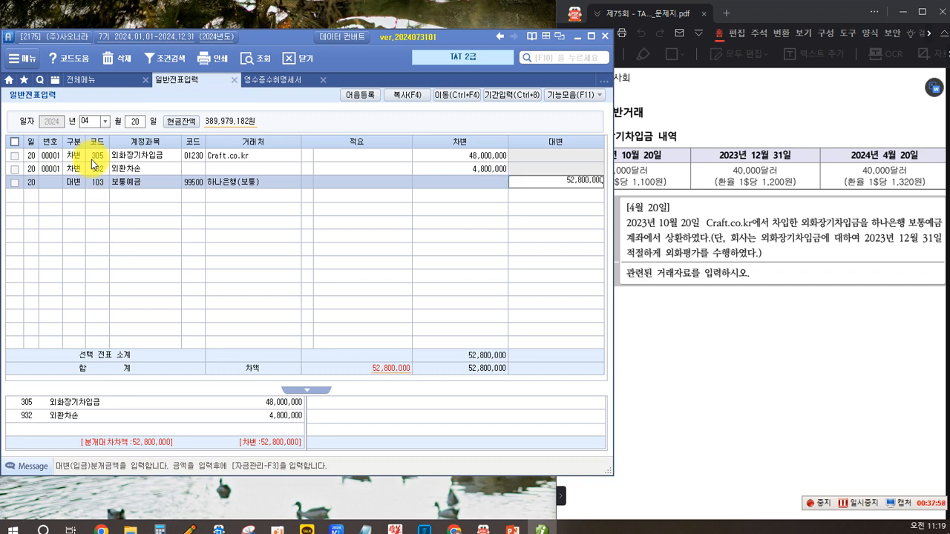
pyautogui.press('Return')
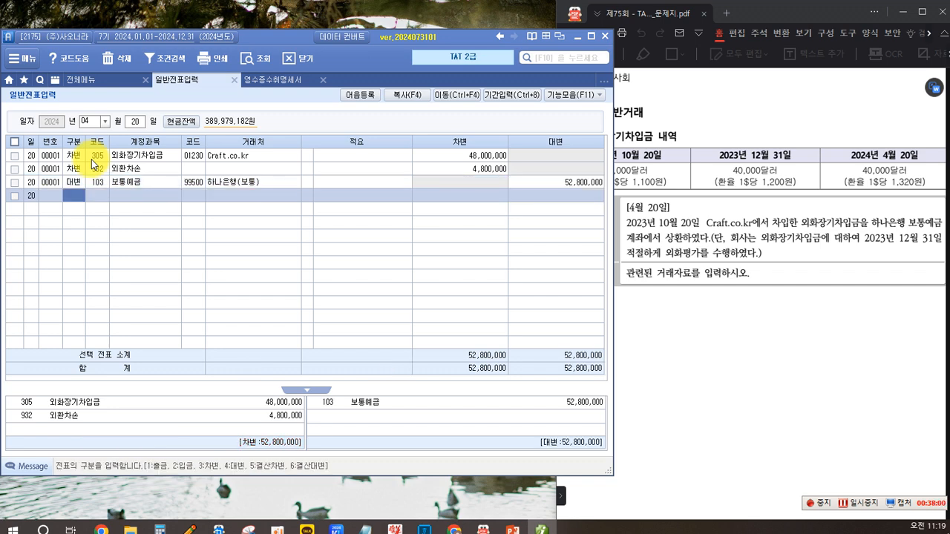
# Step: Switch to the exam PDF and go to 실무수행 2 부가가치세관리, question 1 전자세금계산서 발급
pyautogui.click(216, 262)
pyautogui.click(312, 286)
pyautogui.click(693, 339)
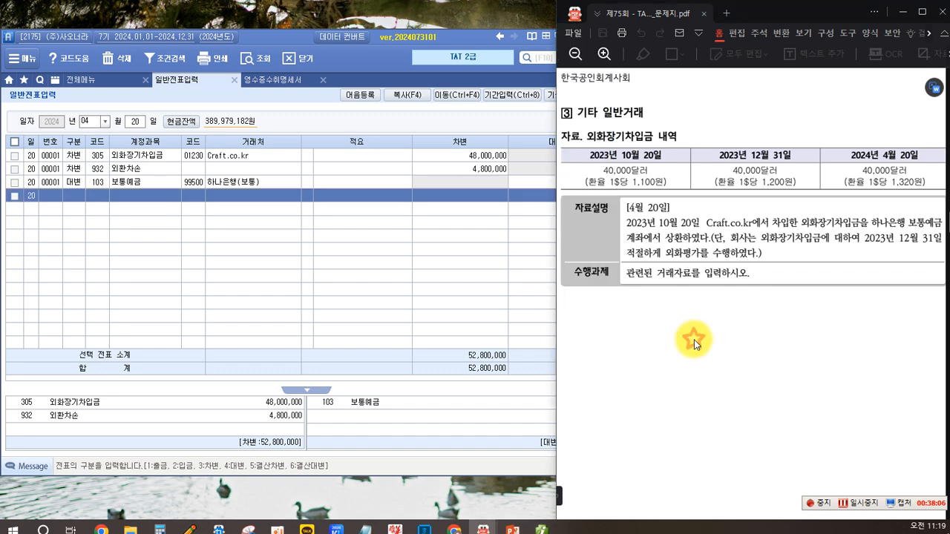
pyautogui.scroll(-10, 663, 346)
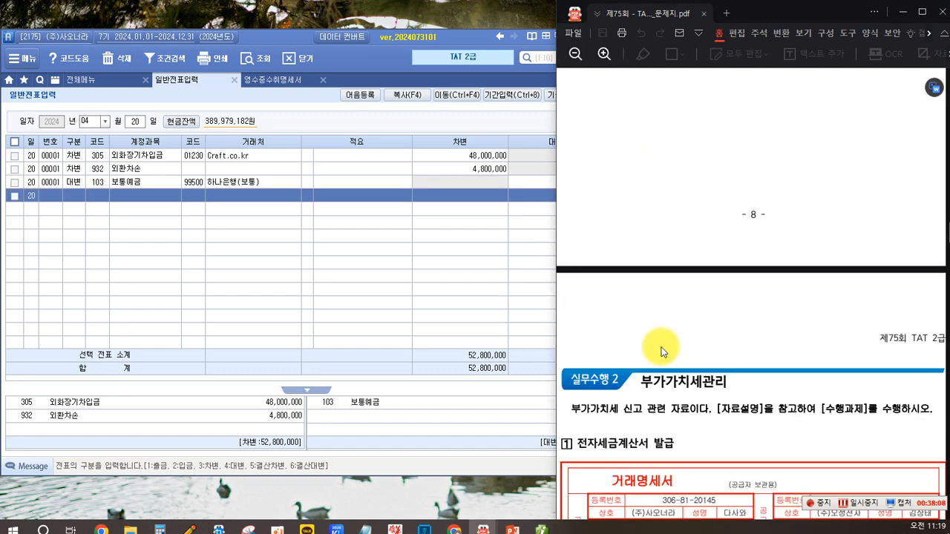
pyautogui.scroll(-4, 663, 352)
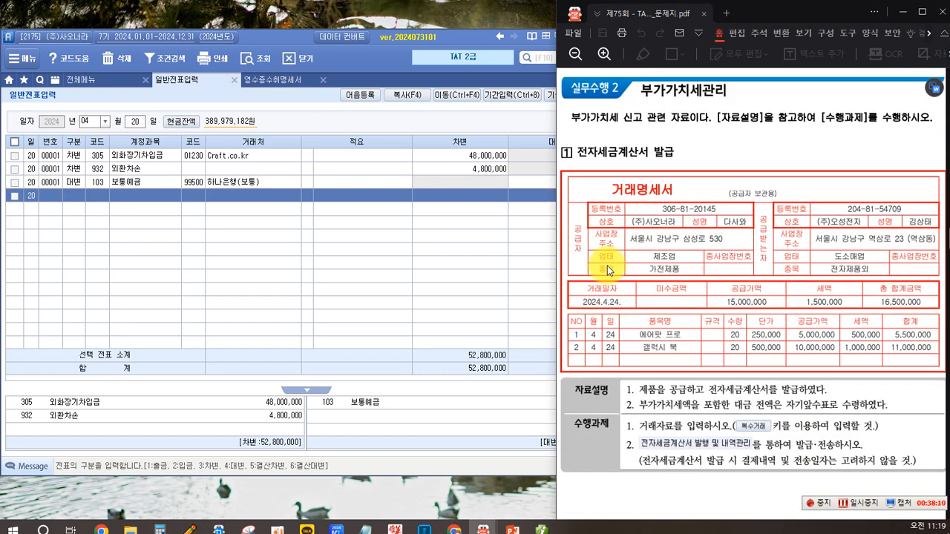